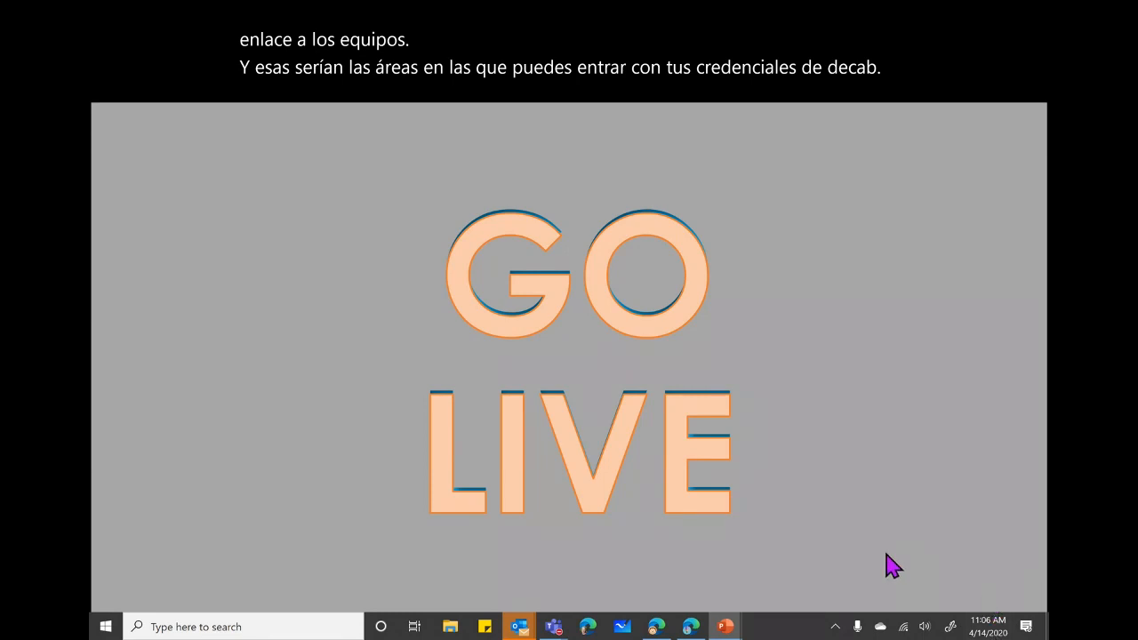
Exit the GO LIVE slideshow and bring up Microsoft Teams in Edge.
key("Escape")
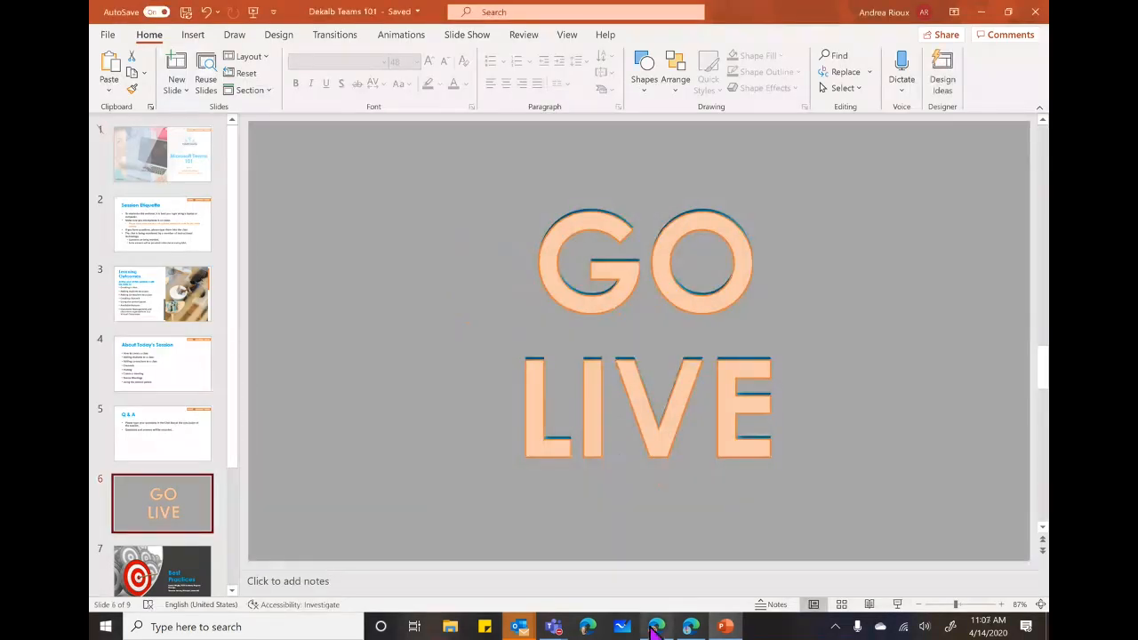
left_click(655, 627)
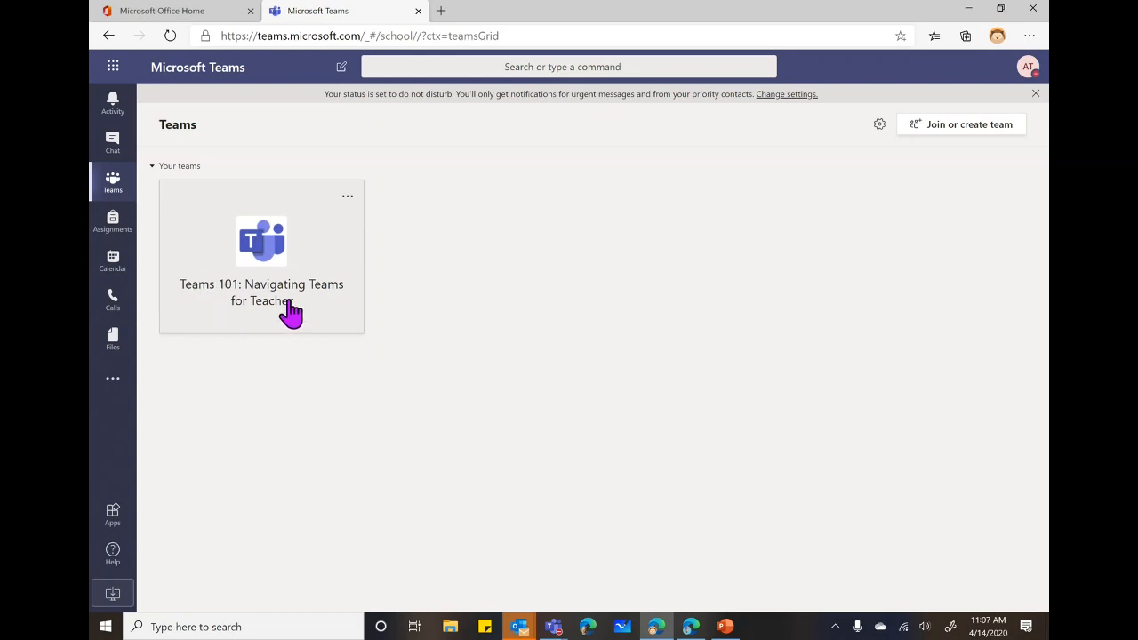
Open Manage team > Settings for the Teams 101: Navigating Teams for Teacher team.
left_click(272, 255)
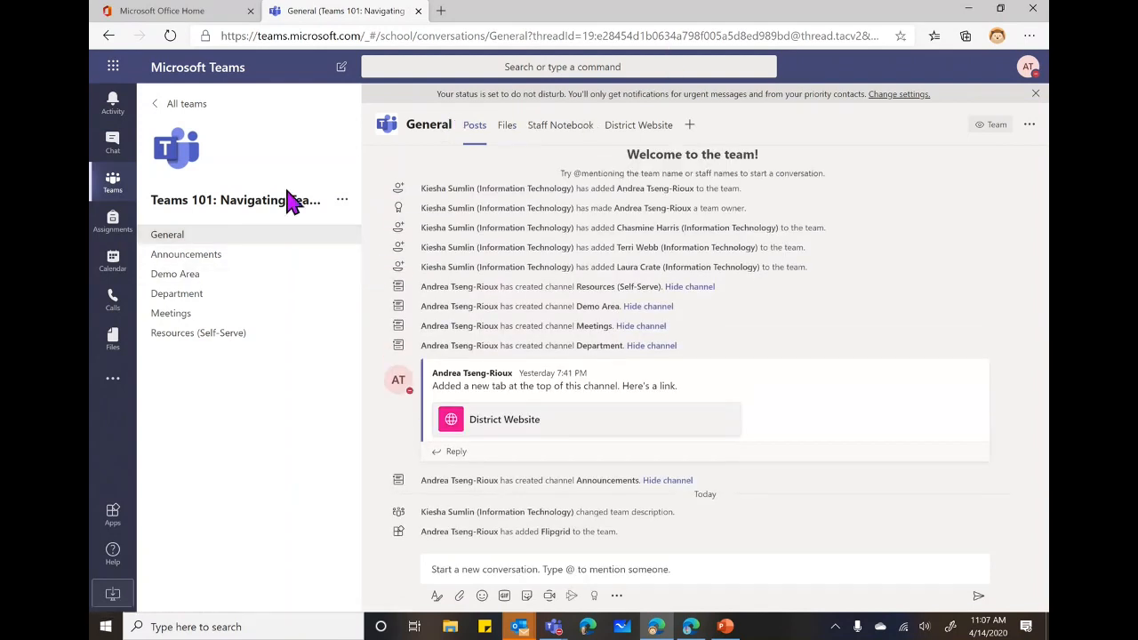
left_click(344, 201)
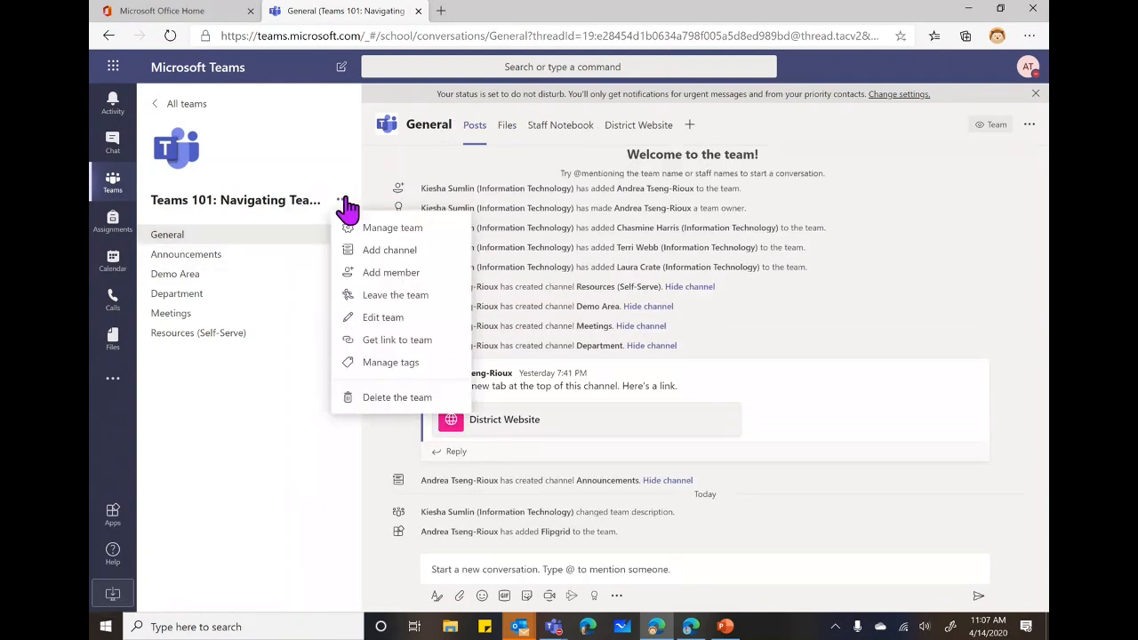
left_click(417, 230)
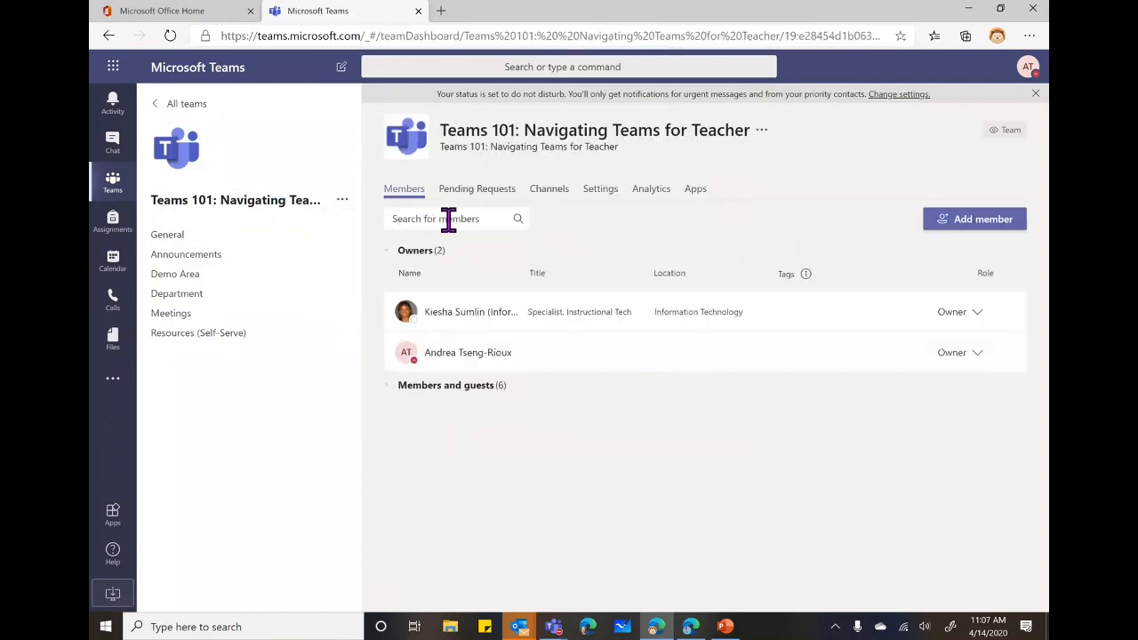
left_click(602, 196)
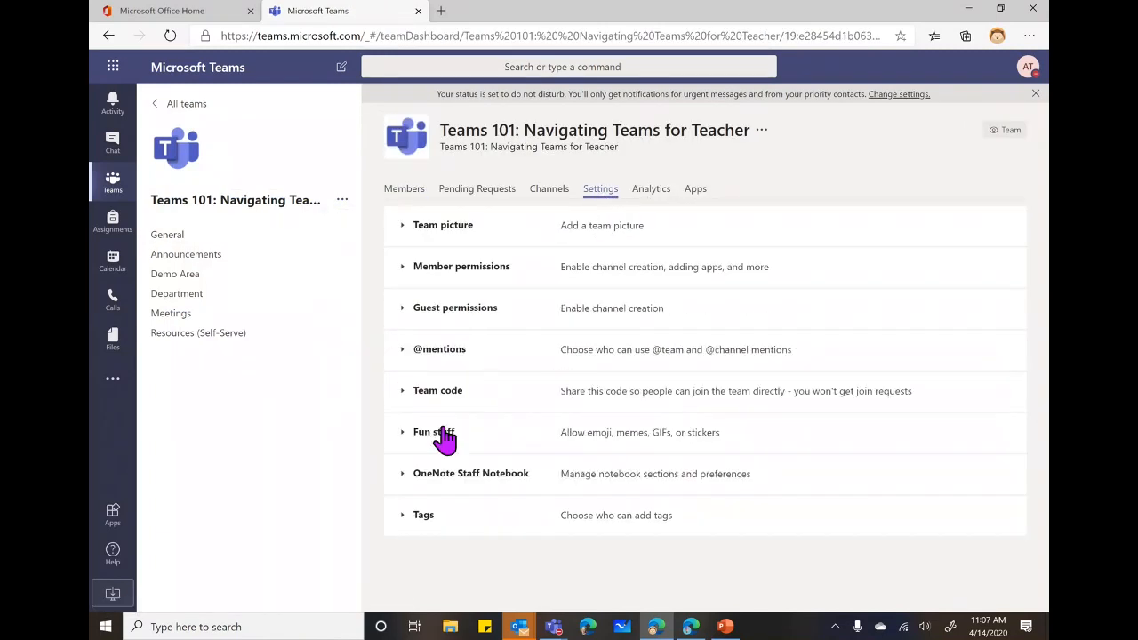
Generate the team's join code, show it full screen, then exit full screen.
left_click(405, 393)
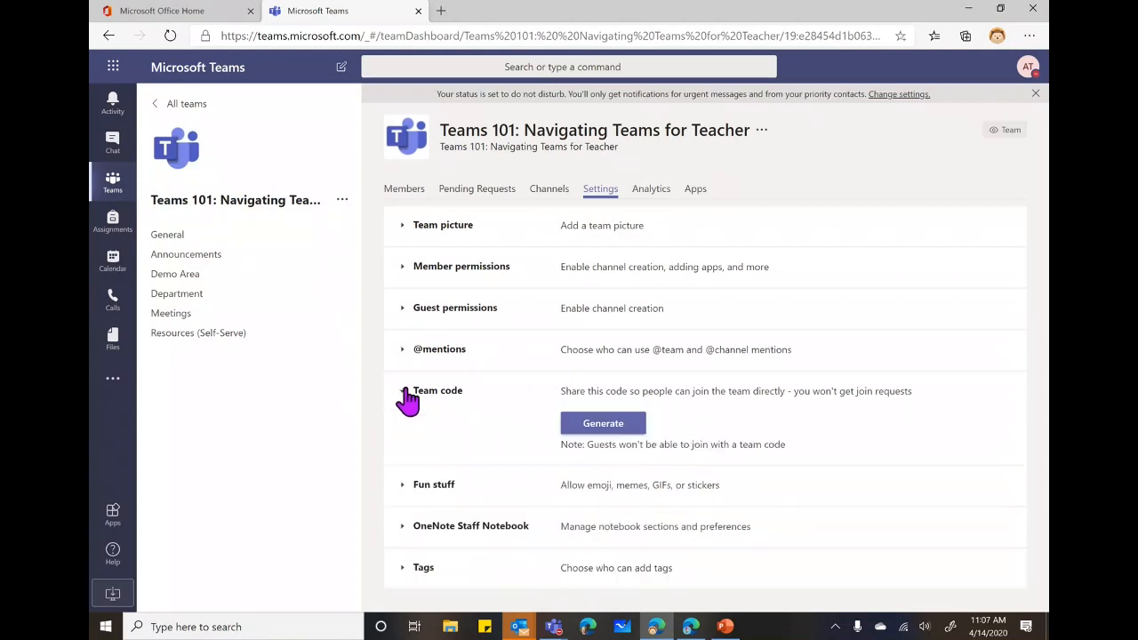
left_click(612, 433)
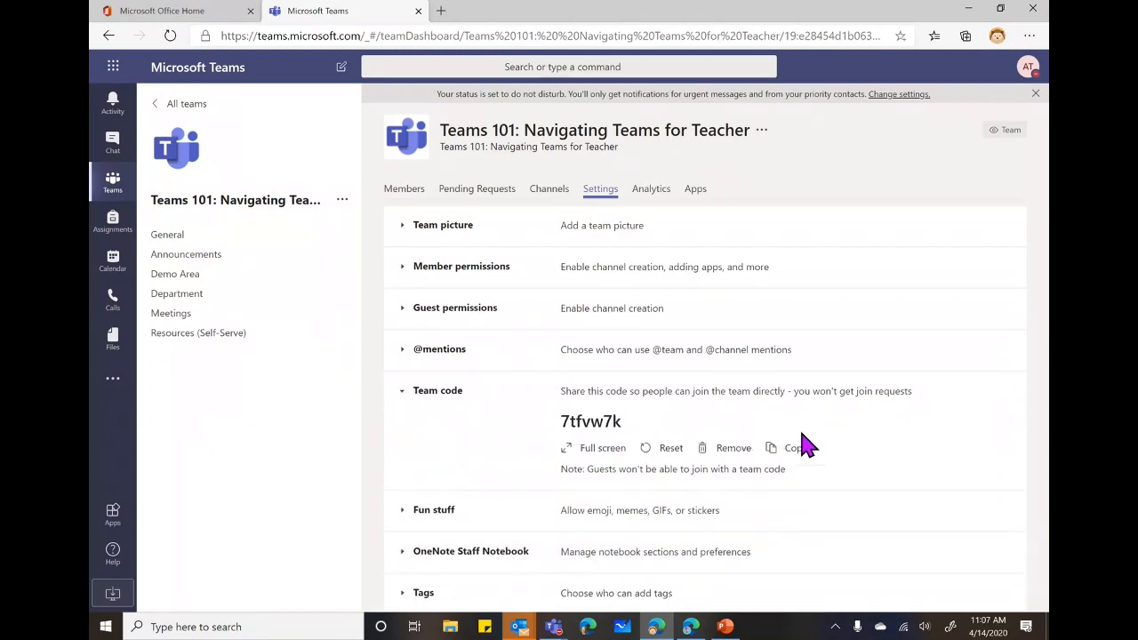
left_click(603, 450)
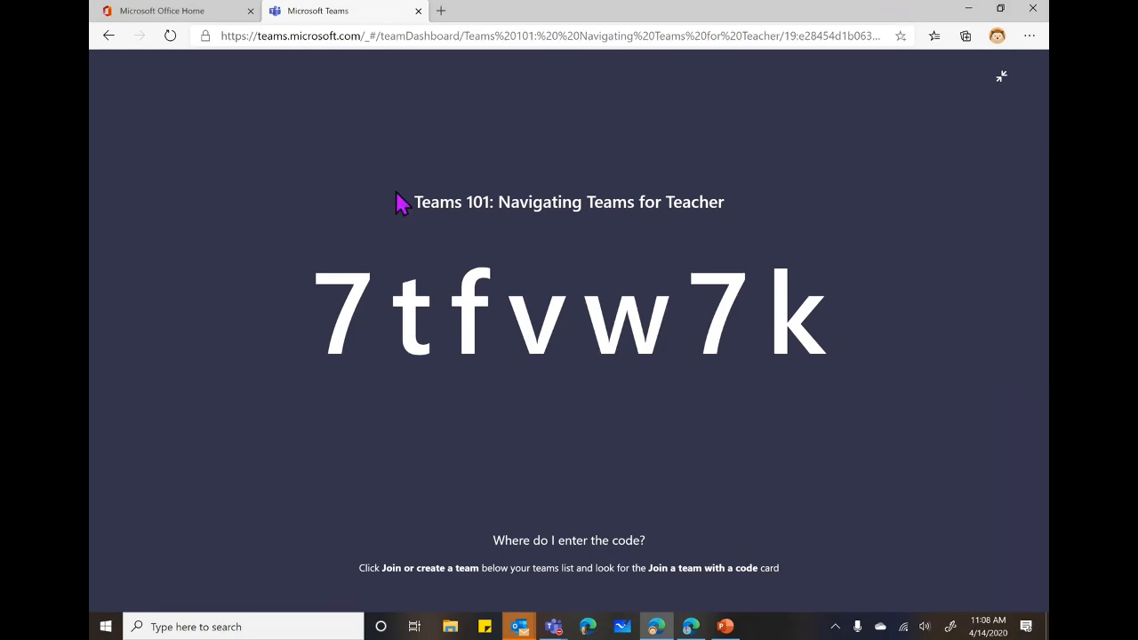
left_click(1000, 80)
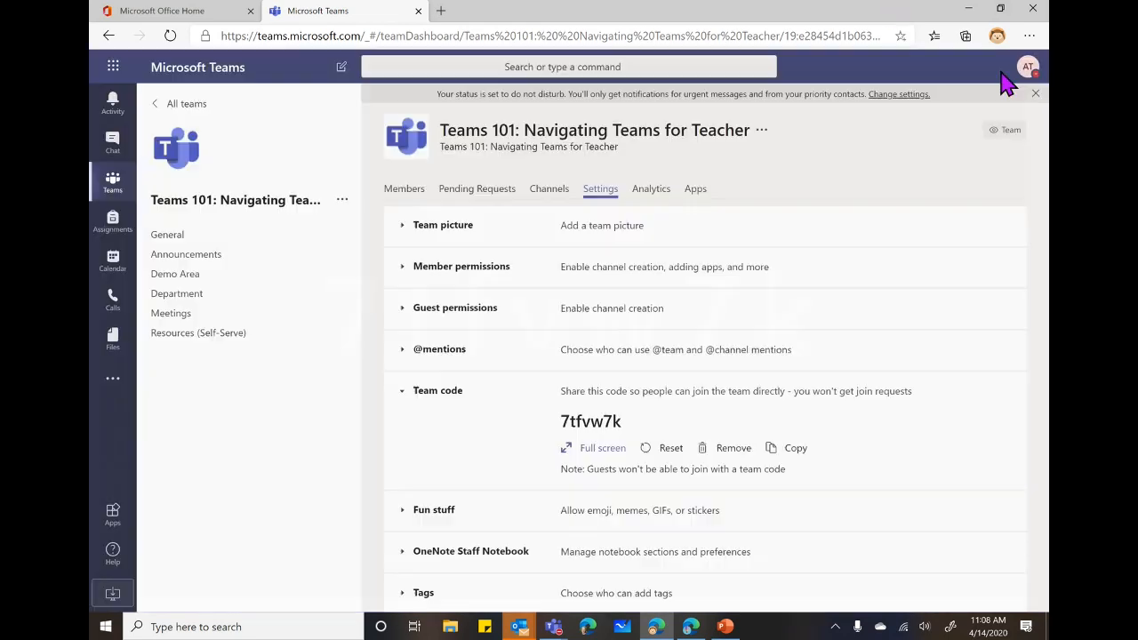
From All teams, join the team by entering its join code in the Enter code box.
left_click(192, 103)
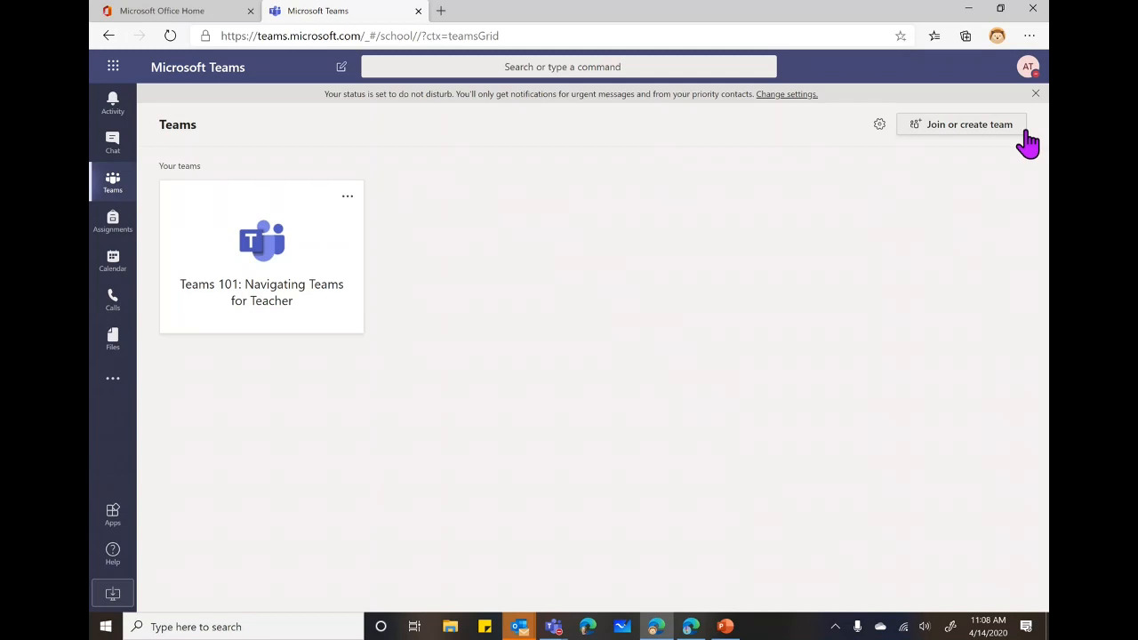
left_click(961, 134)
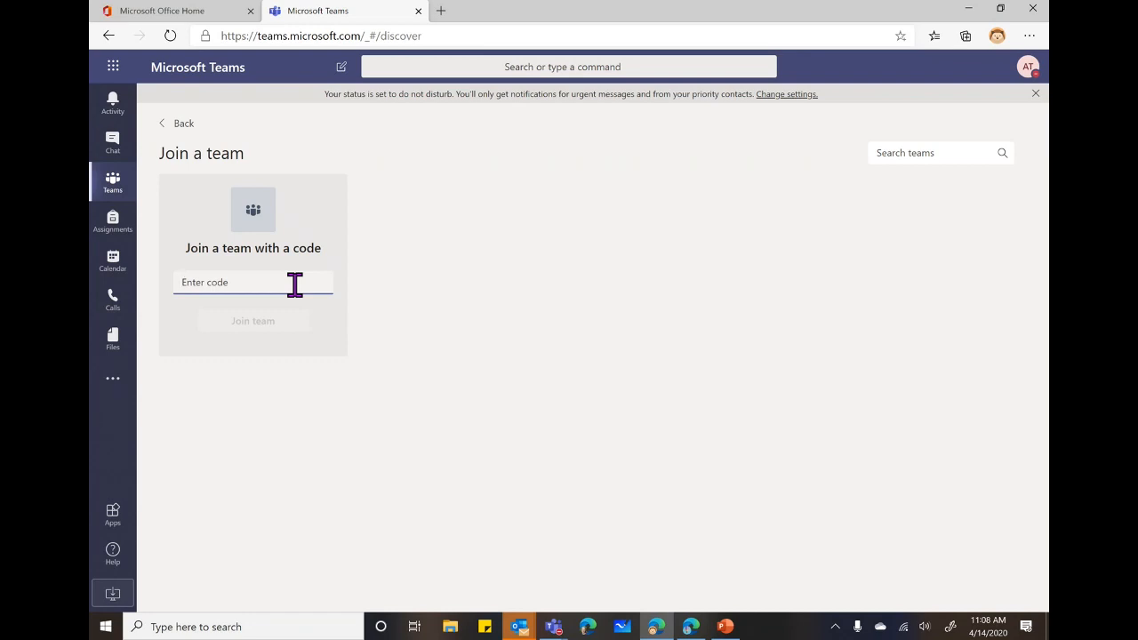
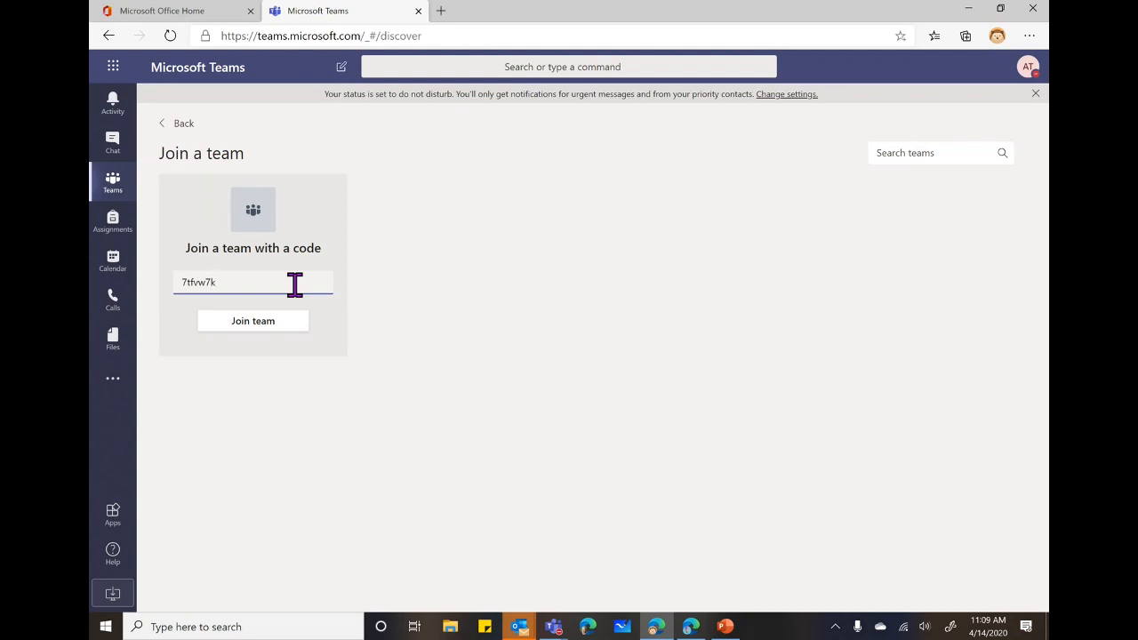
left_click(264, 329)
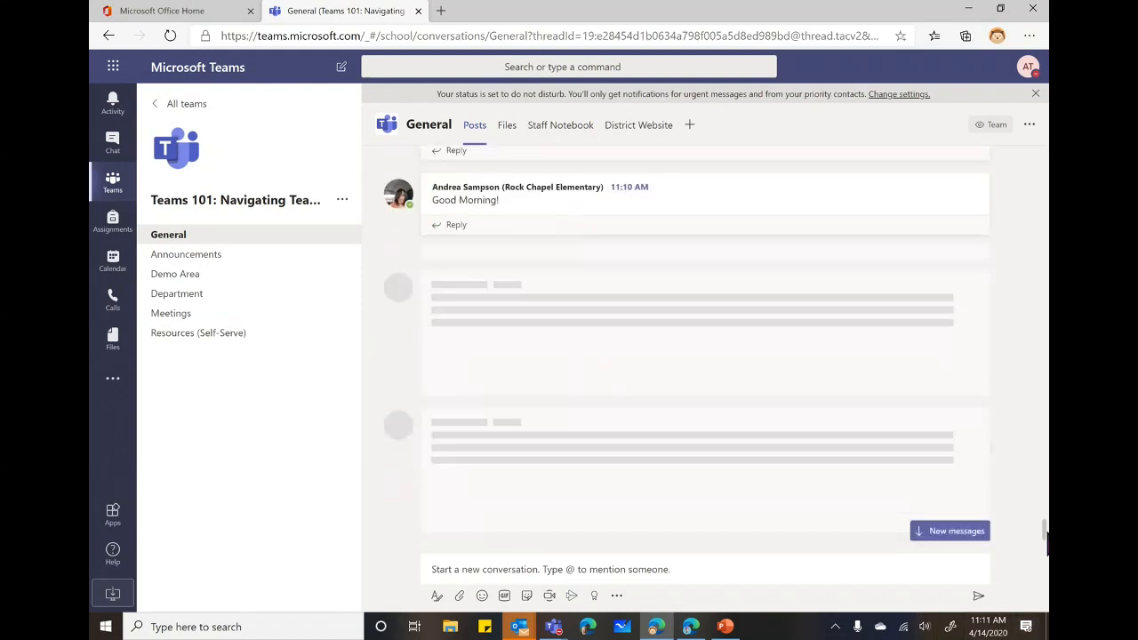
left_click(955, 534)
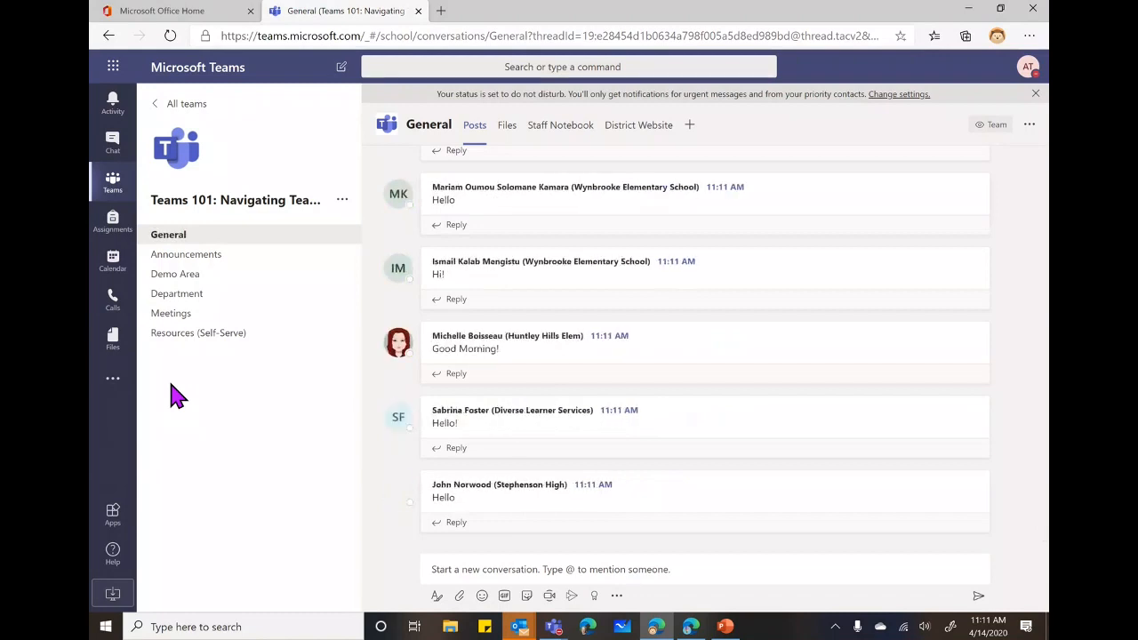
Create a 'Questions and Answers (Help Me!)' channel shown in everyone's channel list.
left_click(342, 200)
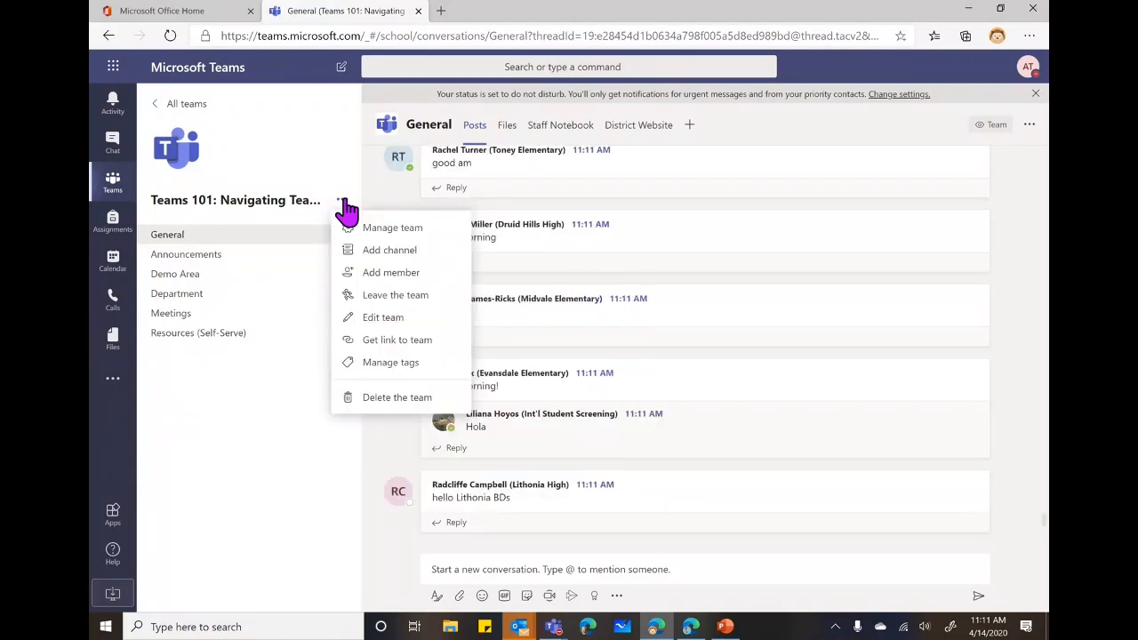
left_click(394, 254)
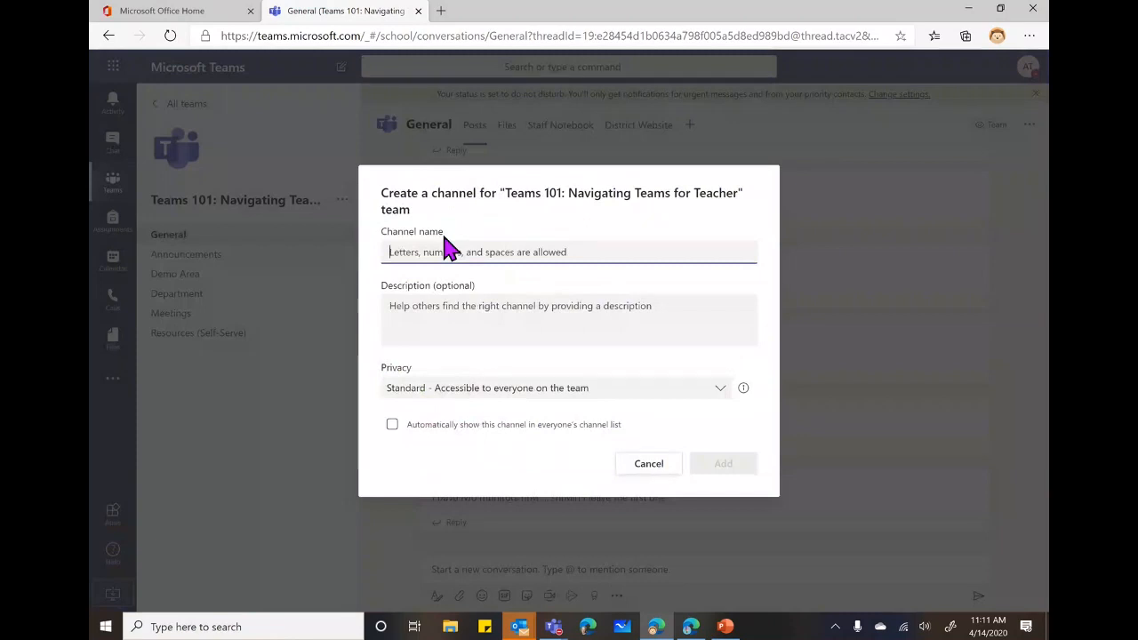
type("Q & ")
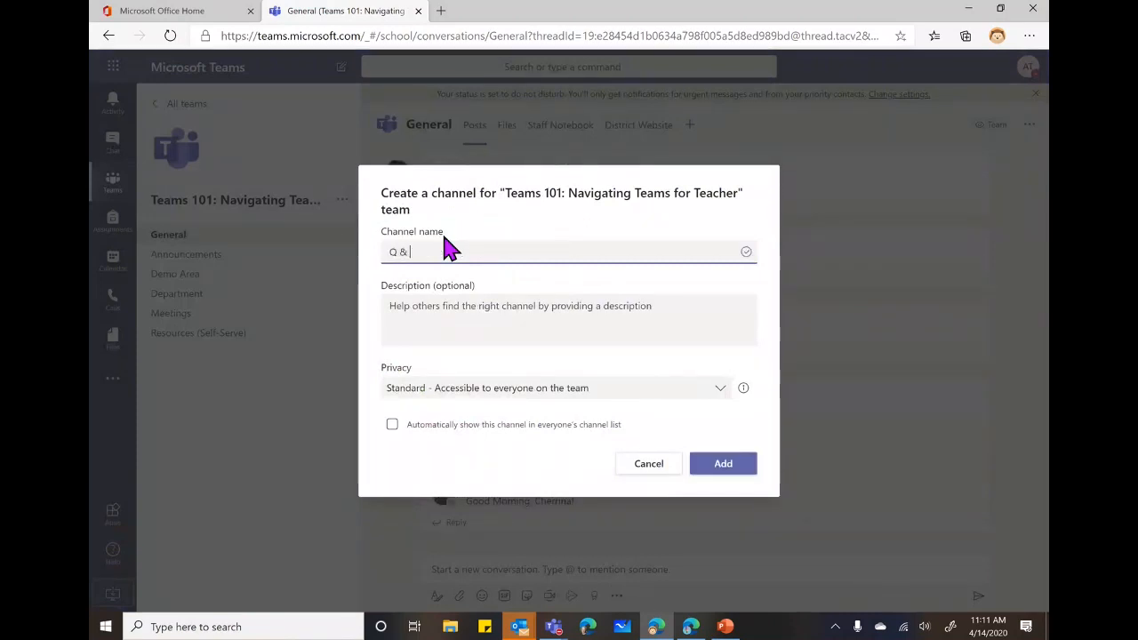
type("A")
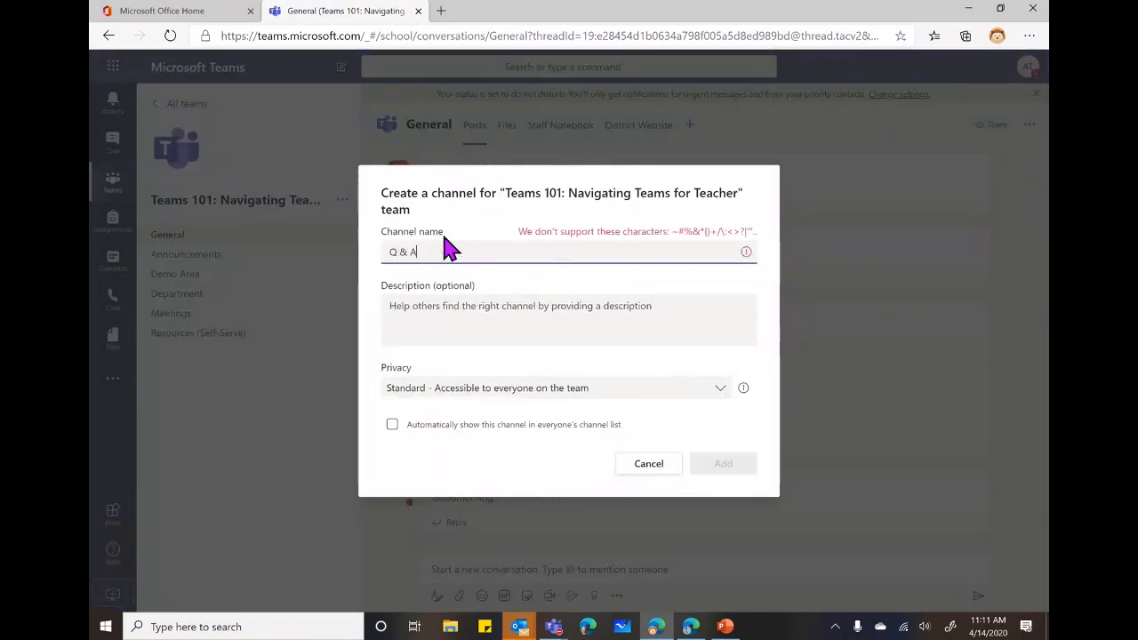
type("uestions")
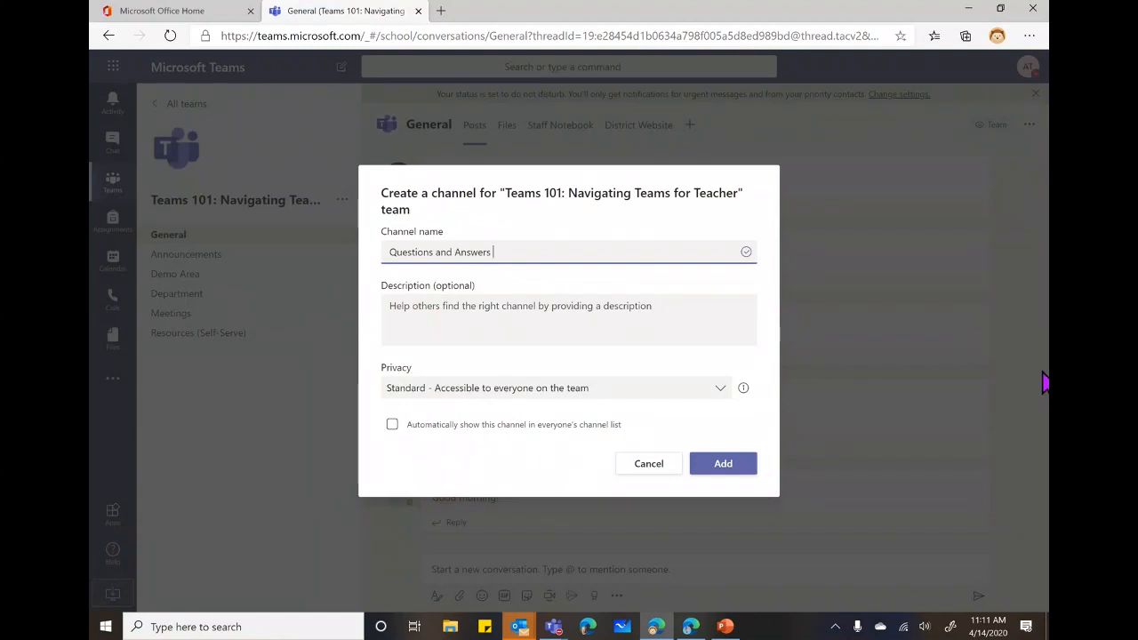
type("(Help Me")
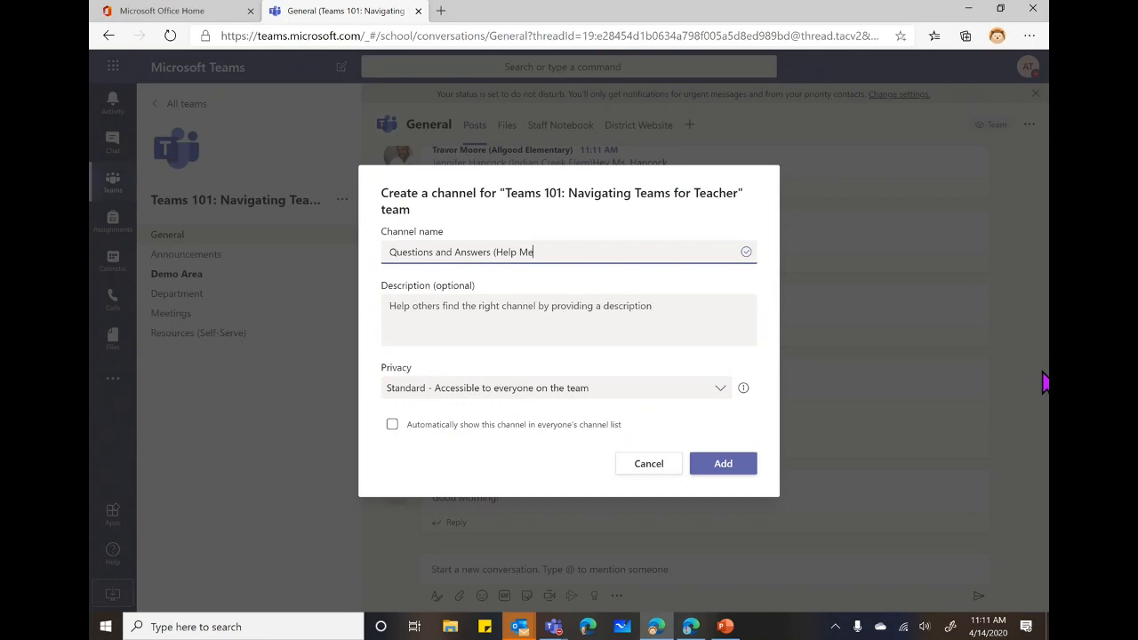
type("!)")
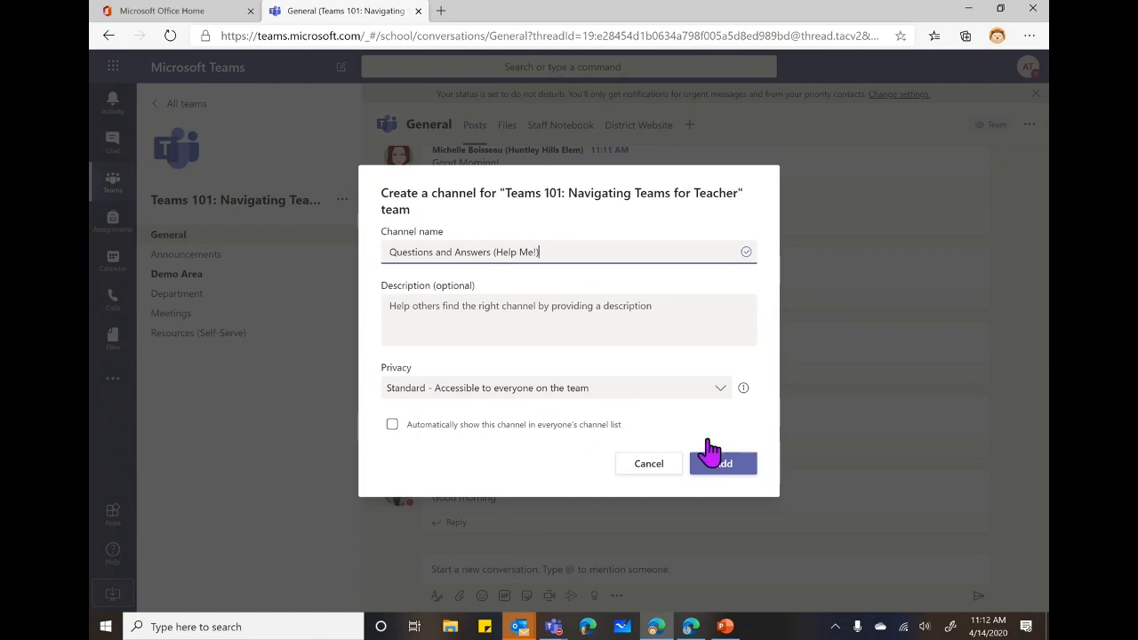
left_click(392, 425)
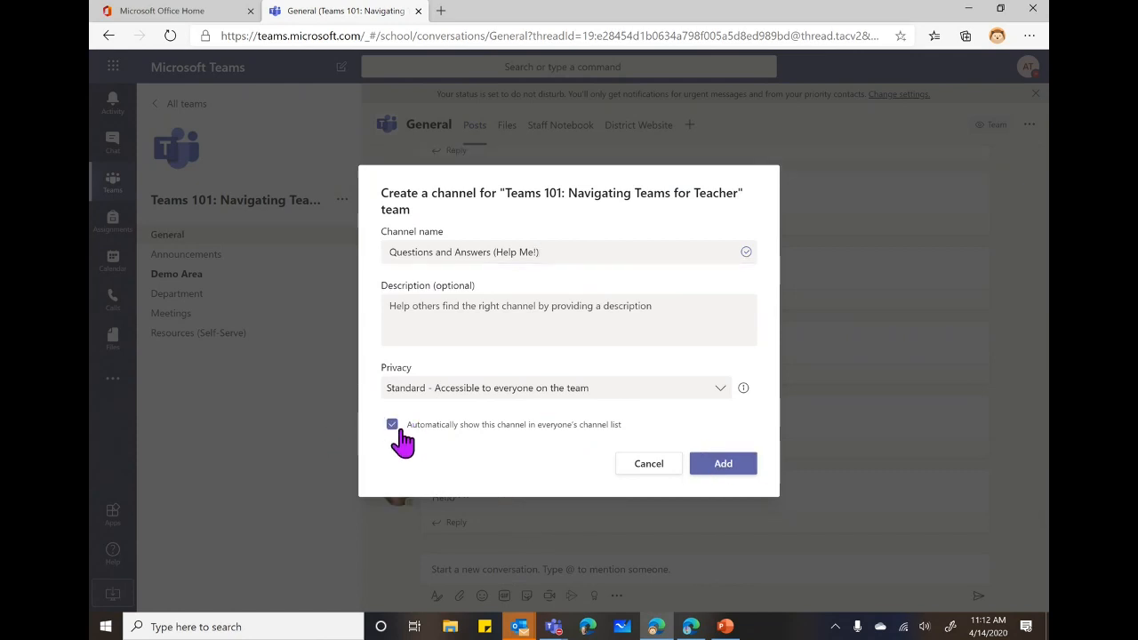
left_click(722, 467)
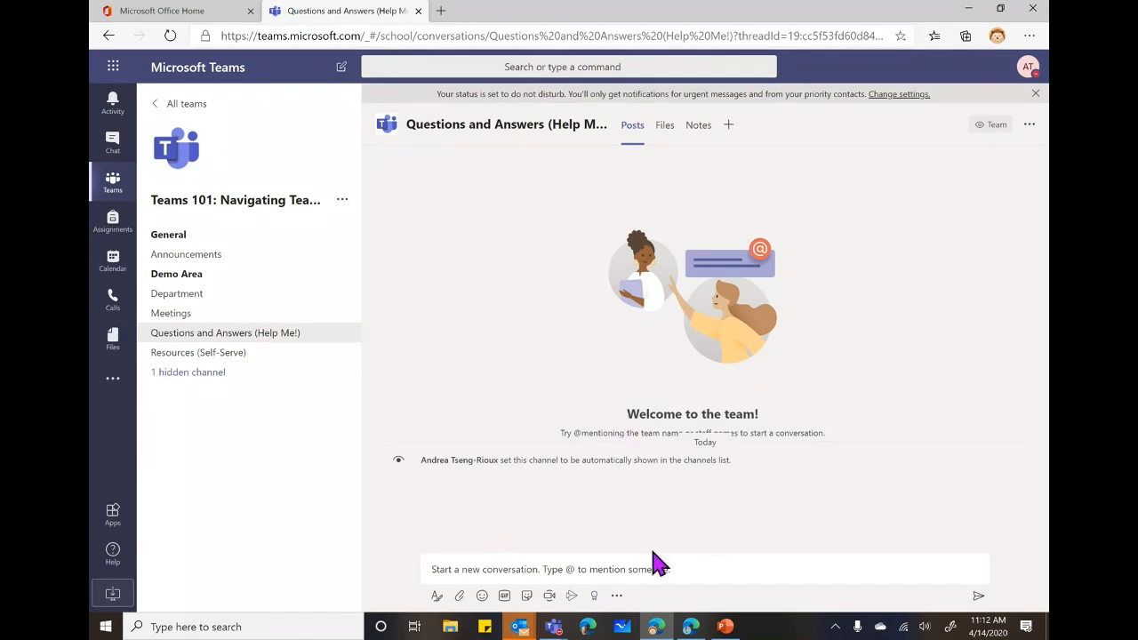
Post a conversation titled 'Emojis' asking 'How can we use emojis in Teams?'.
left_click(438, 605)
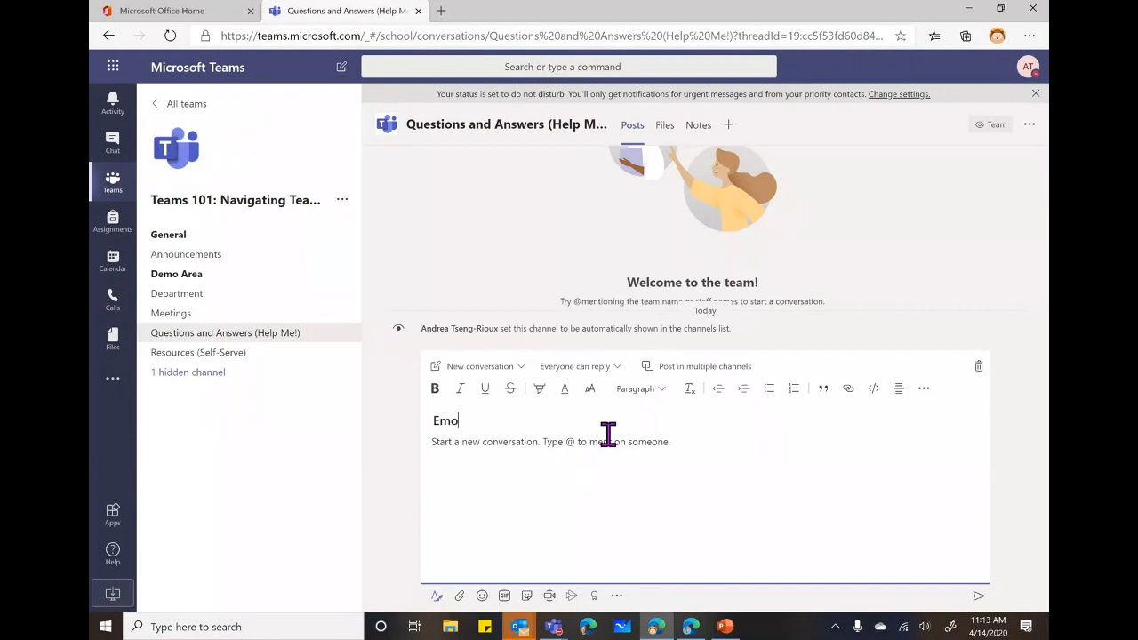
type("i")
type("Ho")
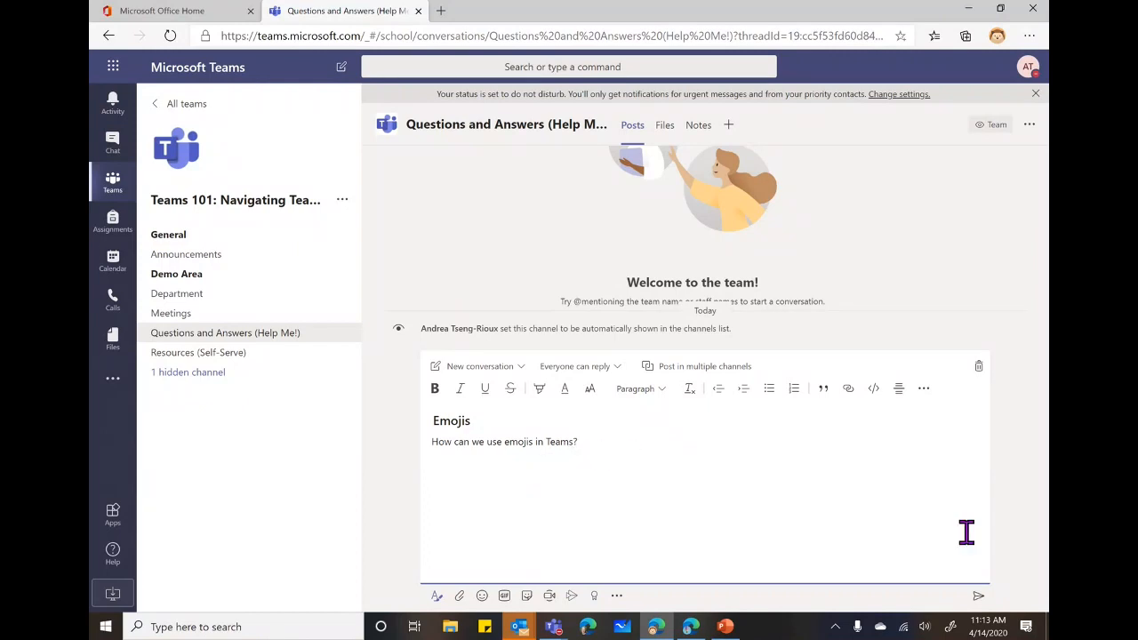
left_click(978, 598)
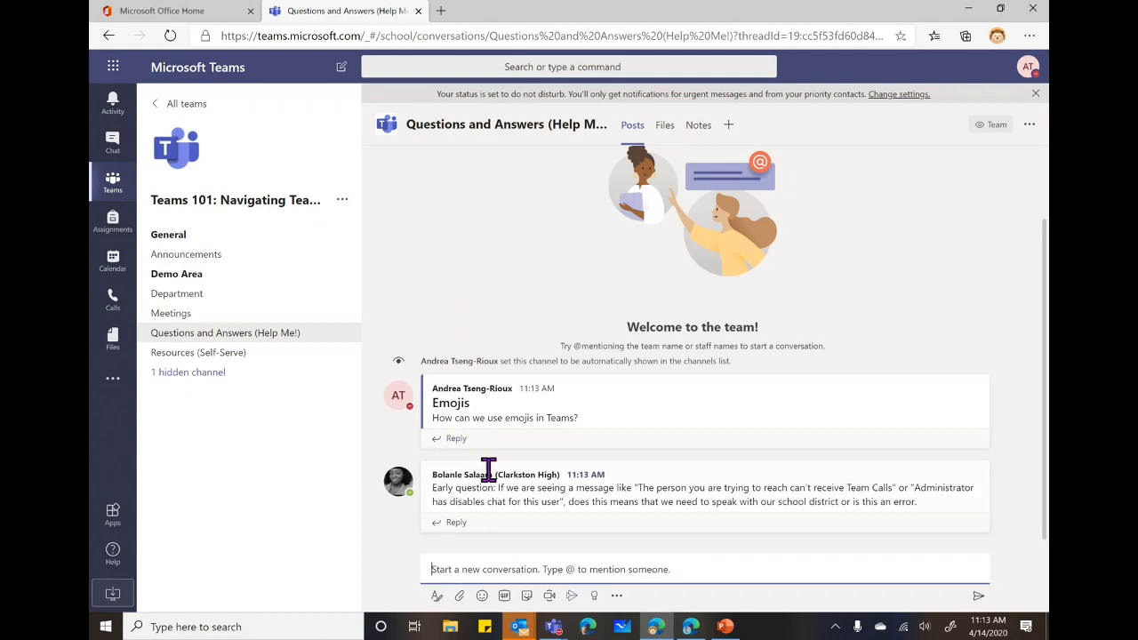
left_click_drag(434, 404, 476, 406)
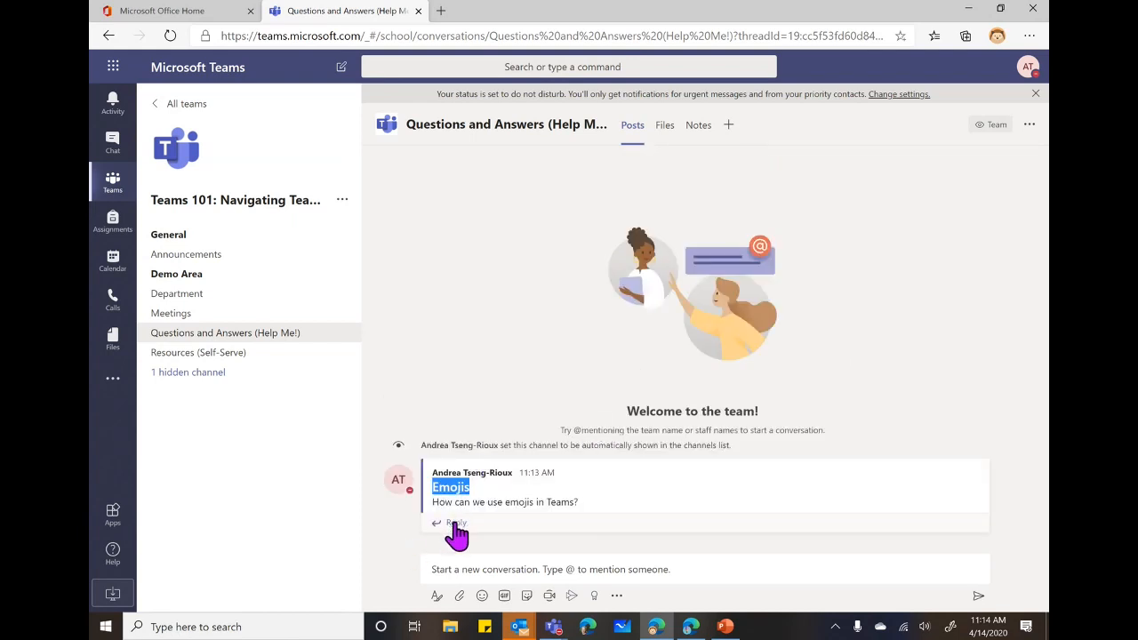
Reply 'Use the smiley face below to access your emojis.' with an emoji at the end.
left_click(455, 527)
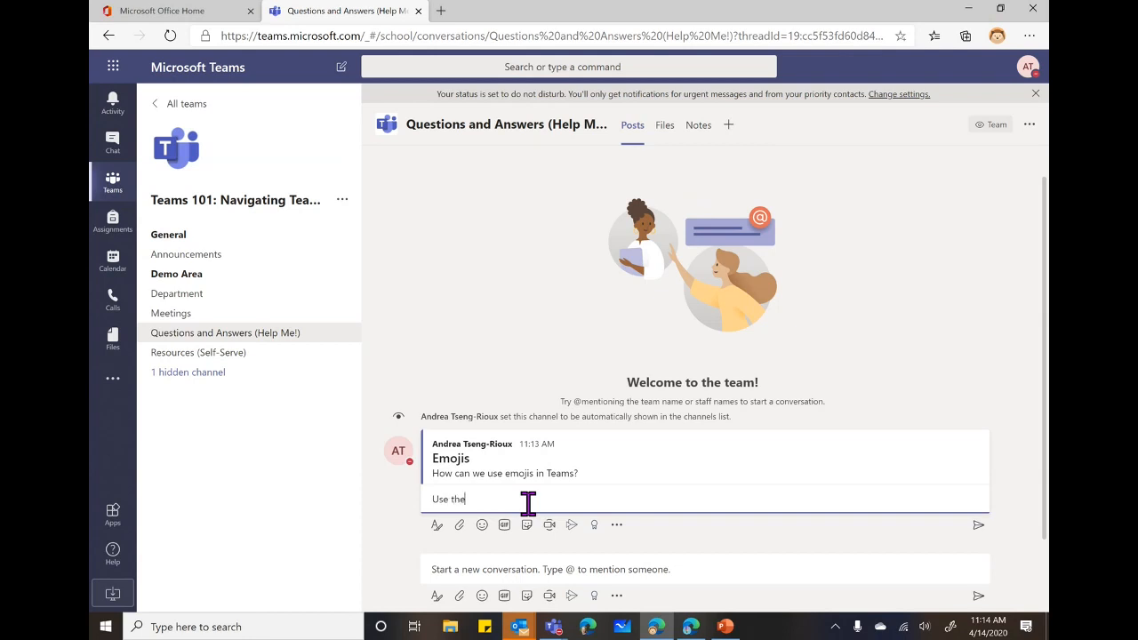
type("iley face below to acces your")
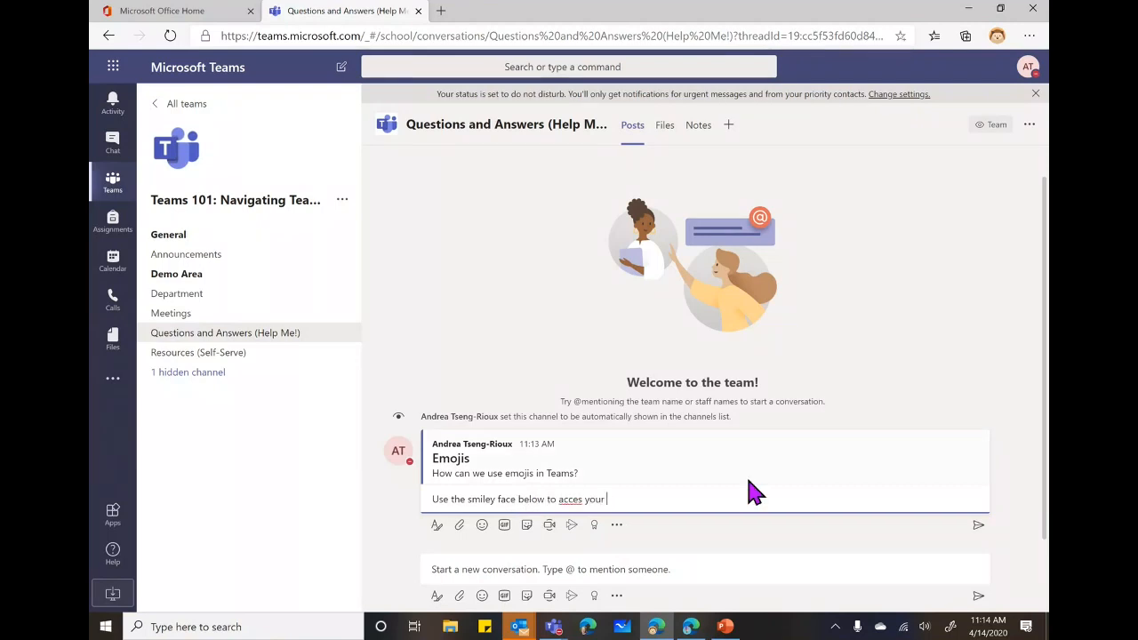
left_click(579, 499)
type("s")
left_click(483, 525)
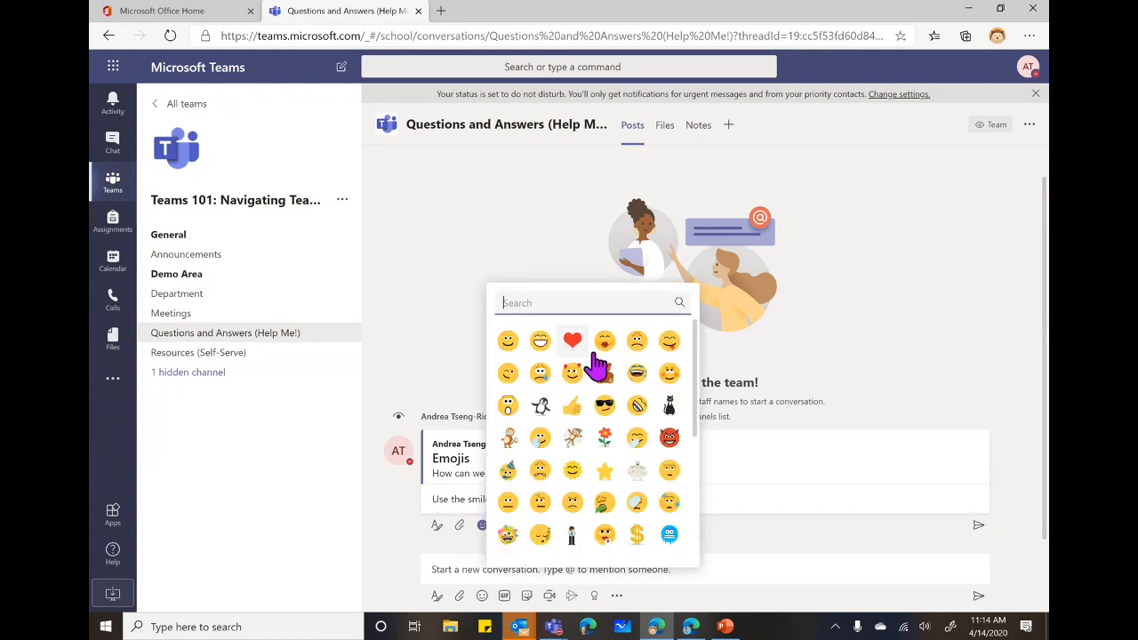
scroll(618, 463, "down", 2)
scroll(642, 526, "down", 2)
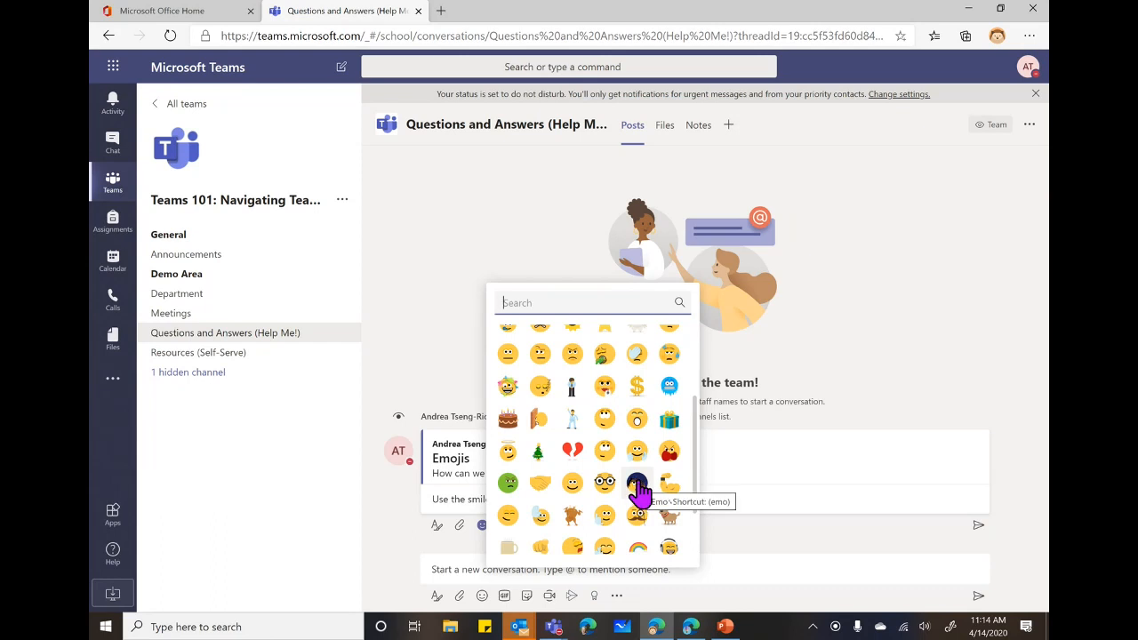
left_click(638, 485)
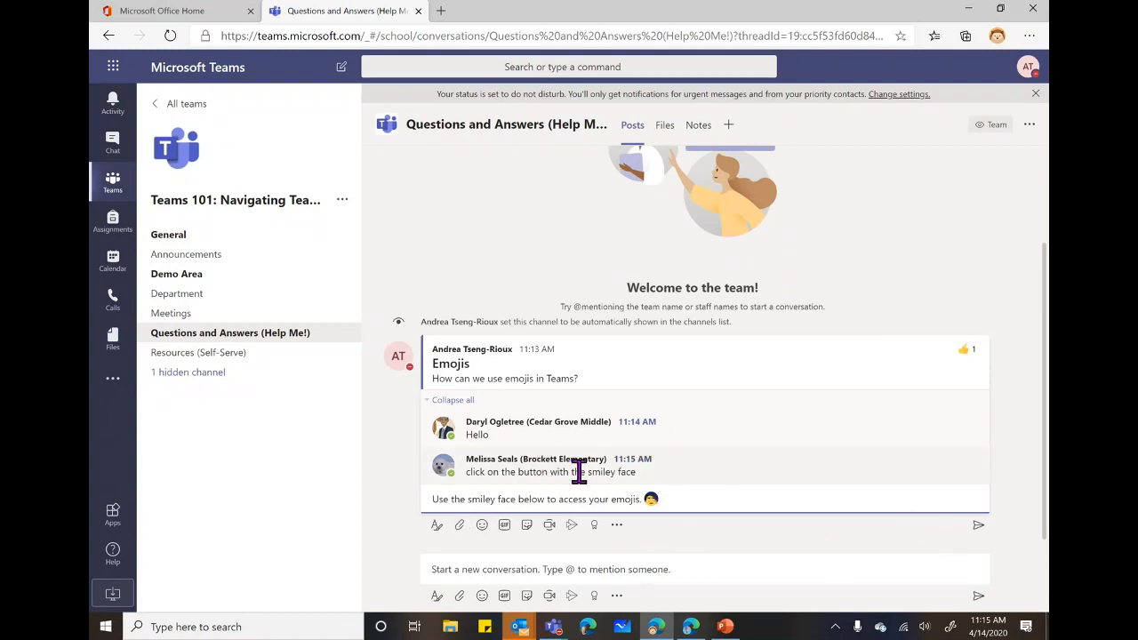
left_click(978, 525)
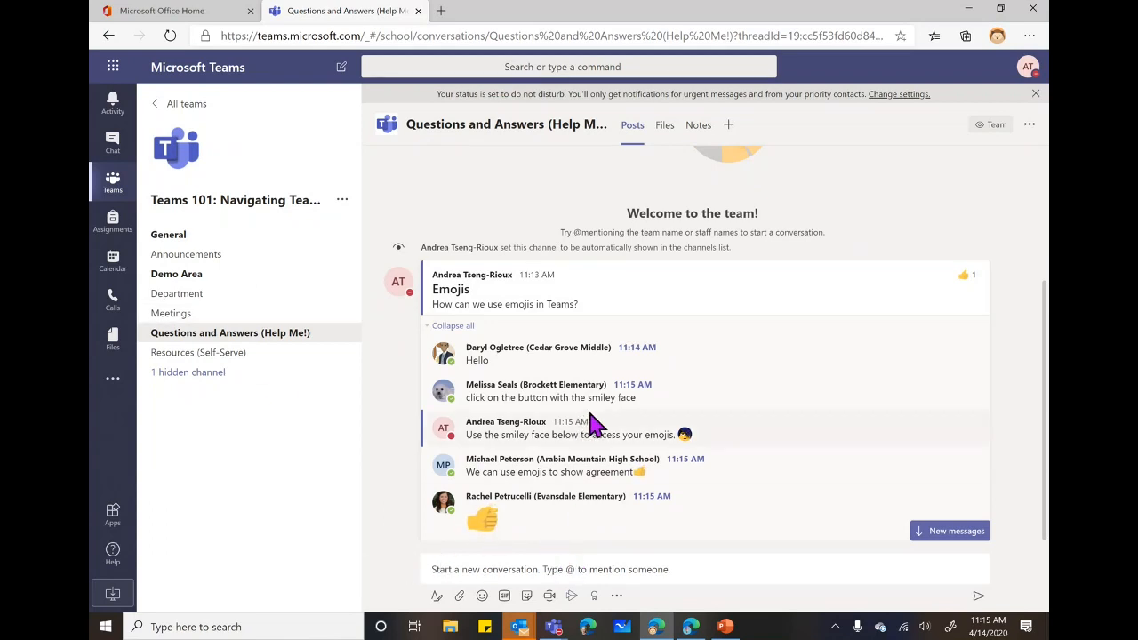
left_click(967, 532)
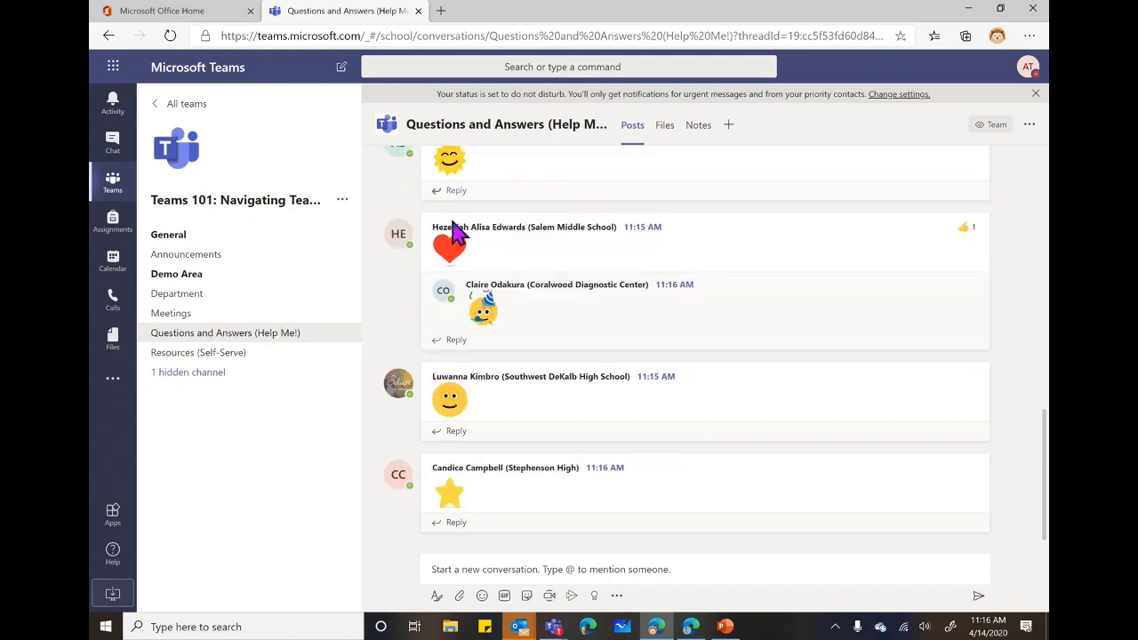
left_click(436, 574)
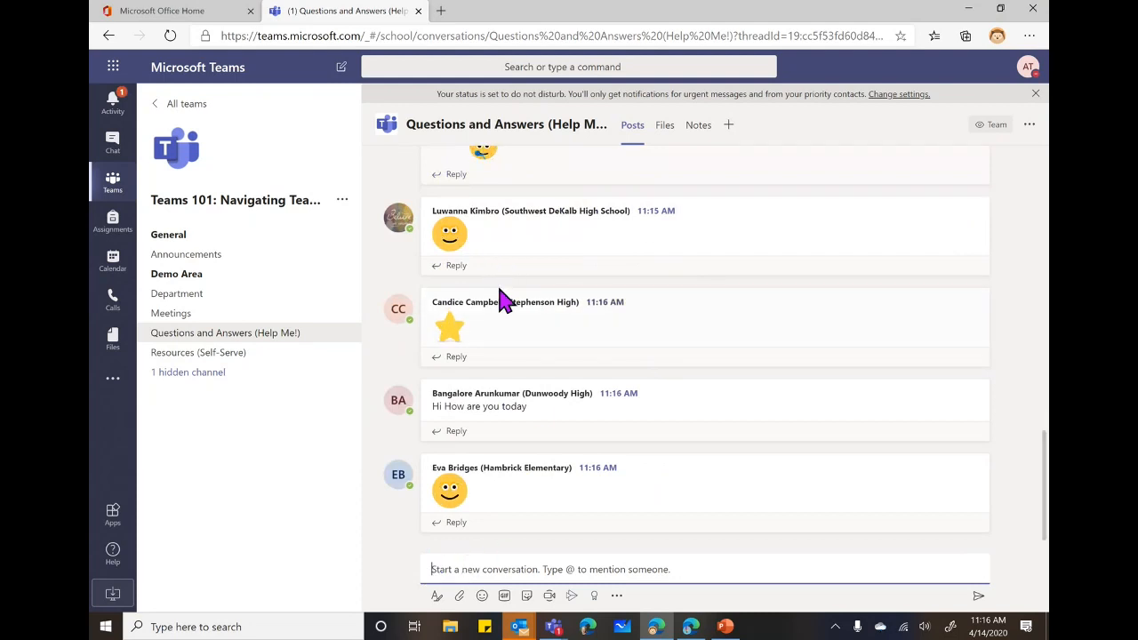
scroll(501, 300, "up", 3)
scroll(566, 447, "down", 6)
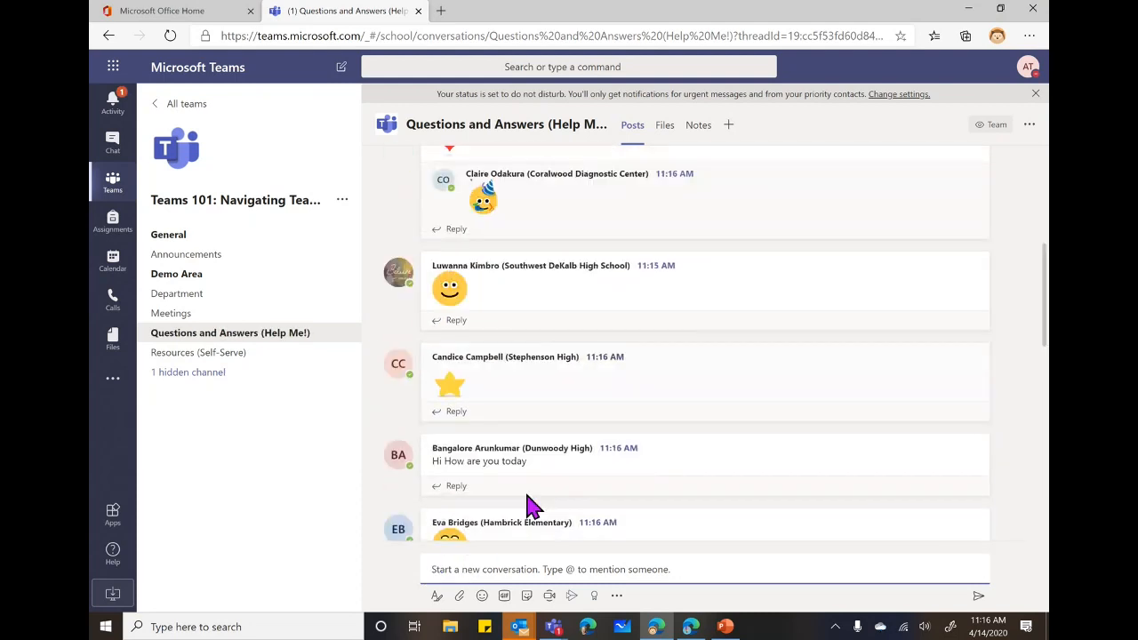
scroll(520, 407, "down", 5)
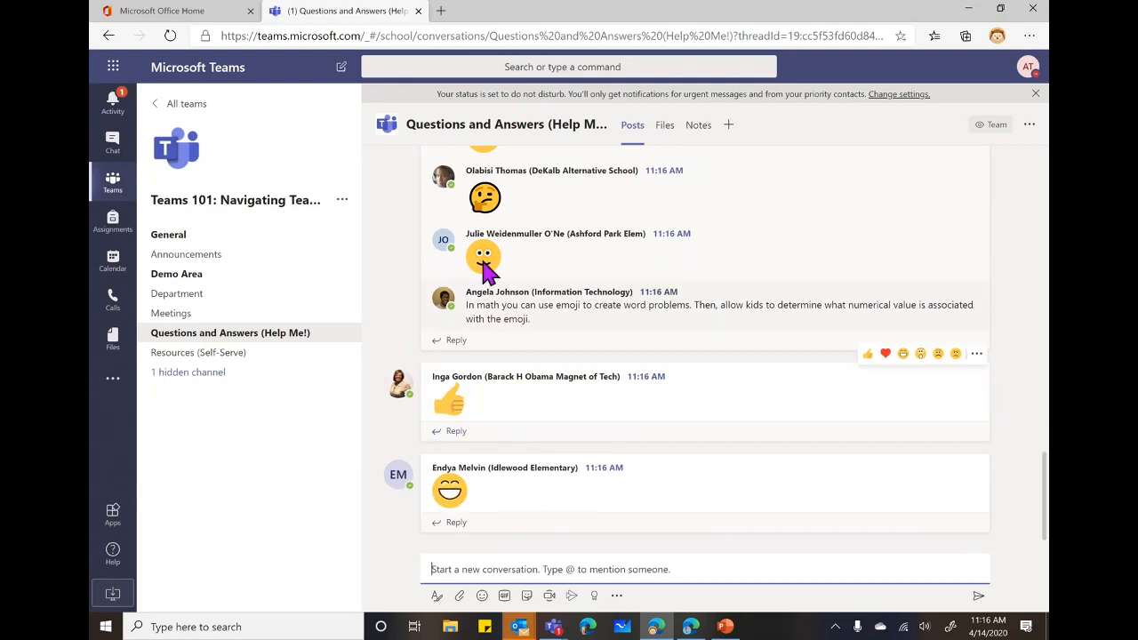
scroll(635, 435, "up", 3)
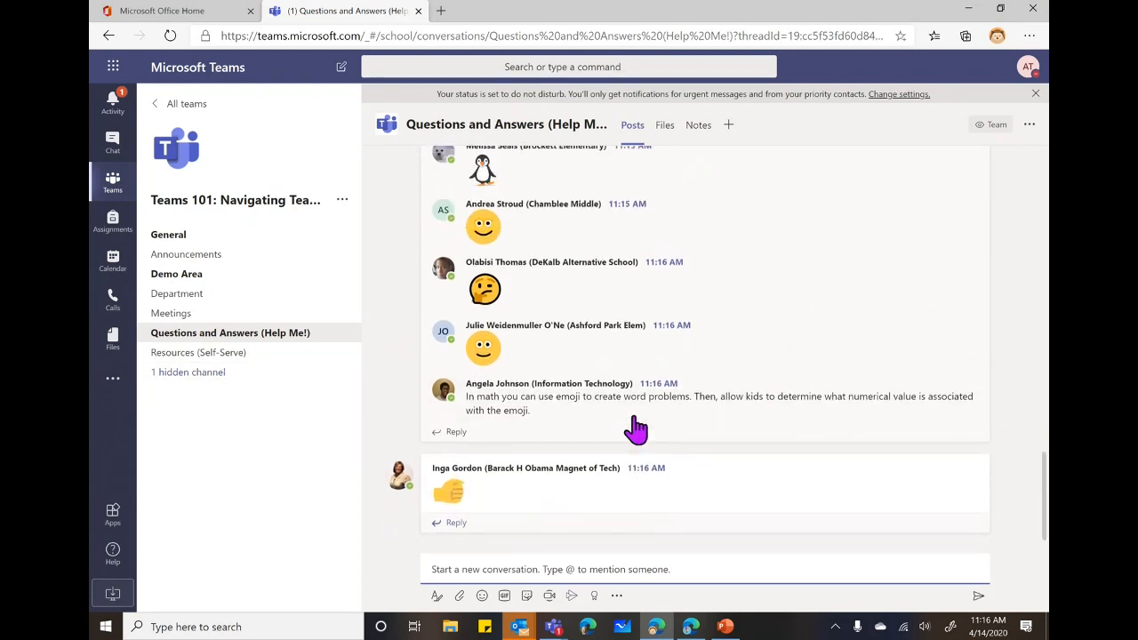
scroll(715, 425, "up", 4)
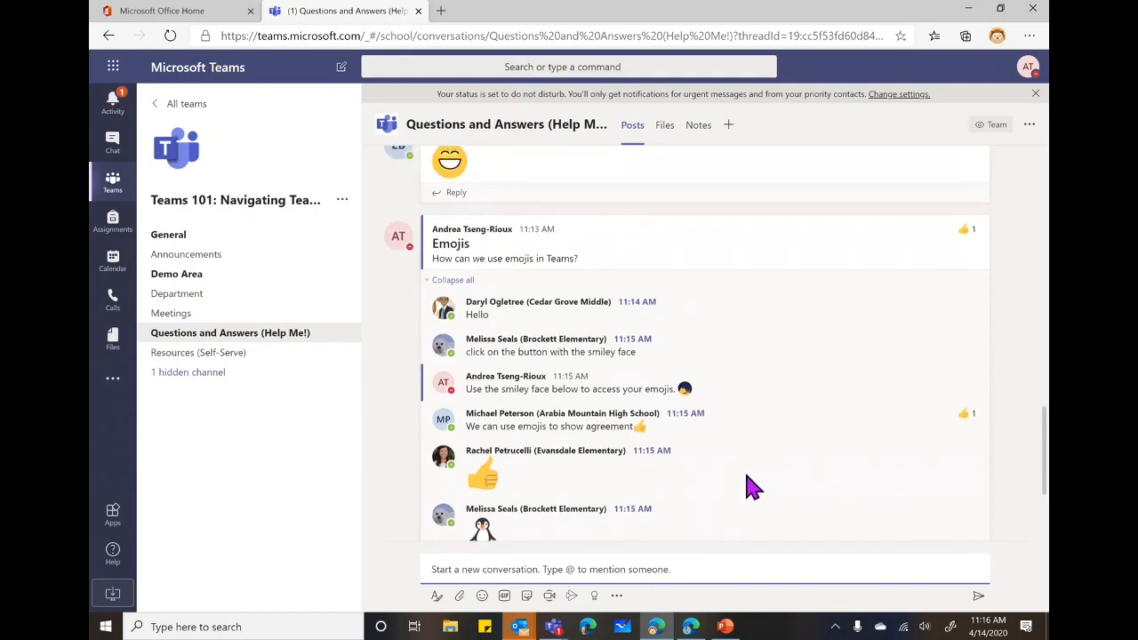
scroll(751, 487, "down", 7)
scroll(736, 470, "up", 4)
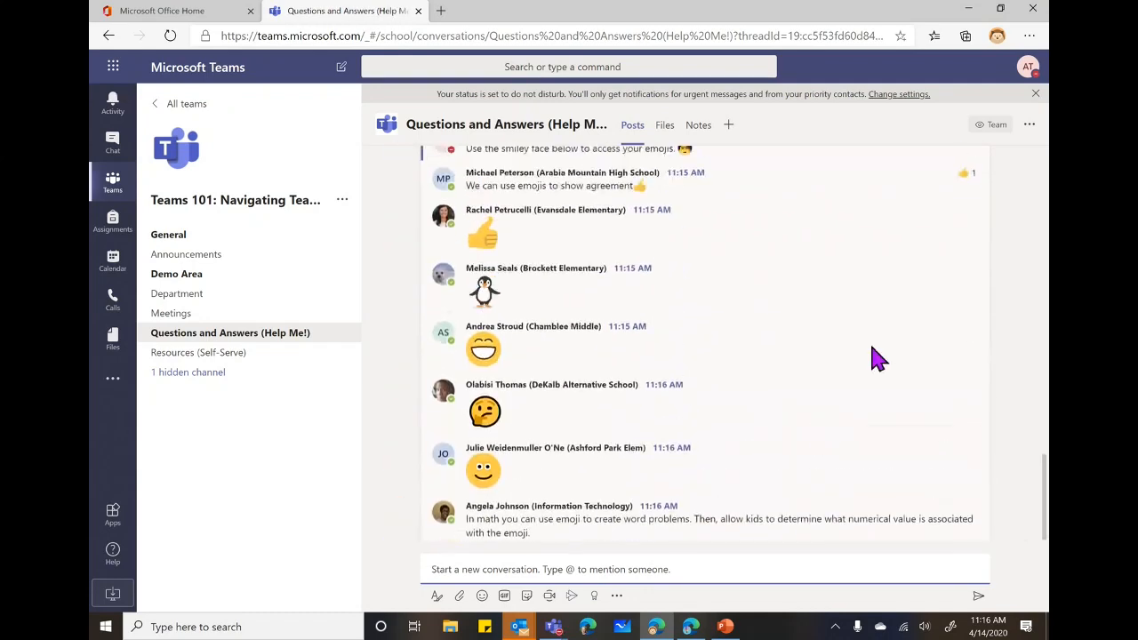
scroll(652, 413, "up", 5)
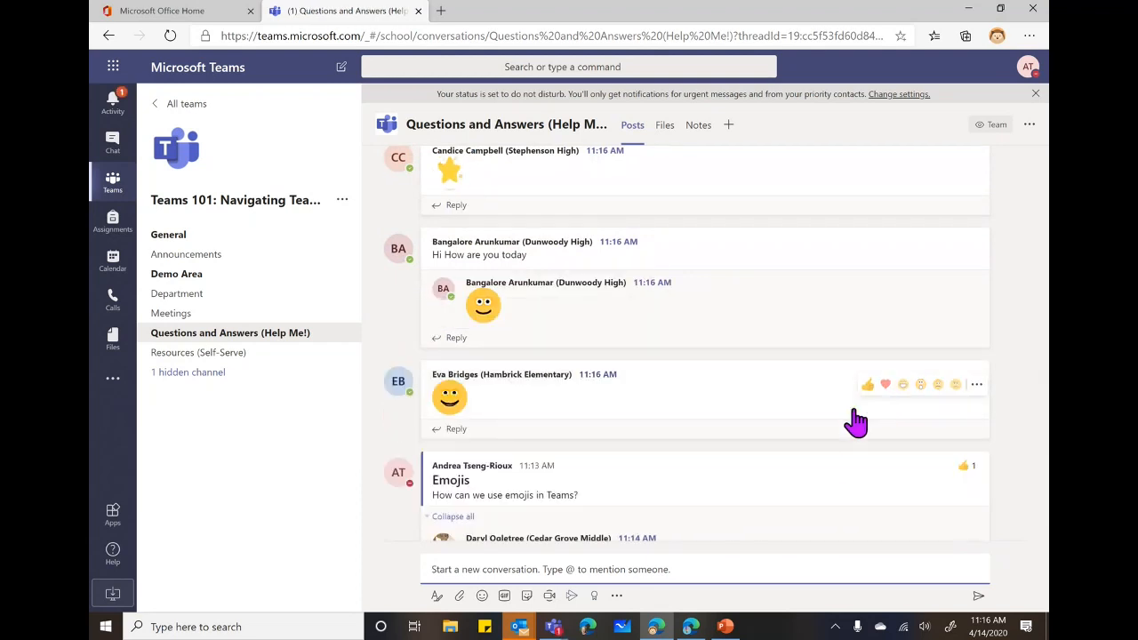
scroll(891, 391, "down", 2)
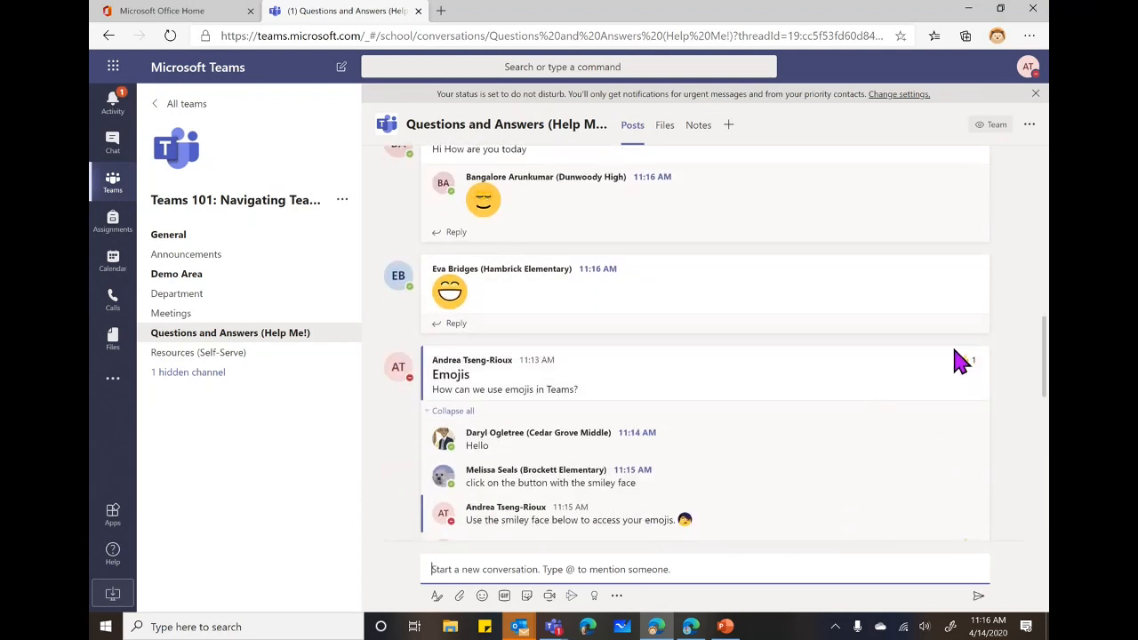
mouse_move(978, 373)
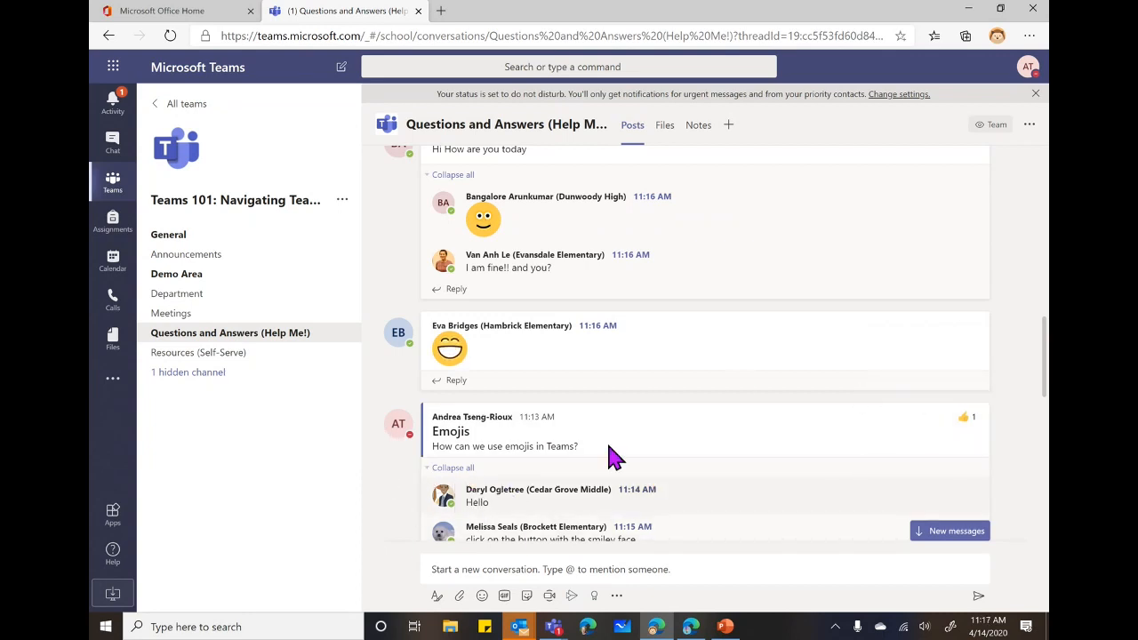
scroll(626, 453, "down", 2)
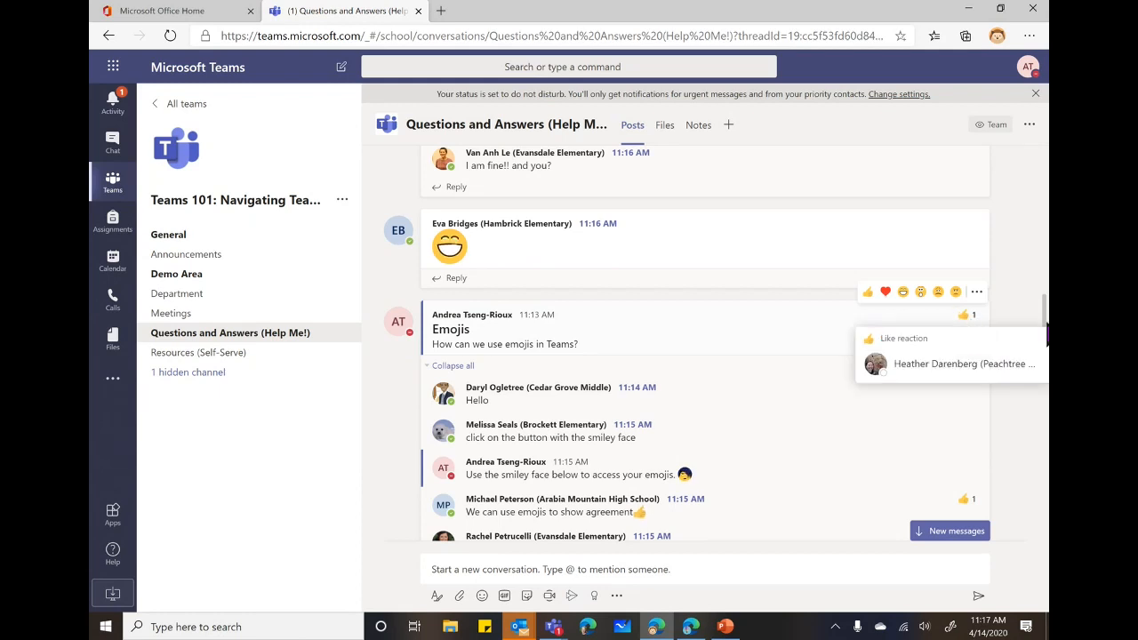
Give the Emojis question a thumbs-up Like.
left_click(868, 291)
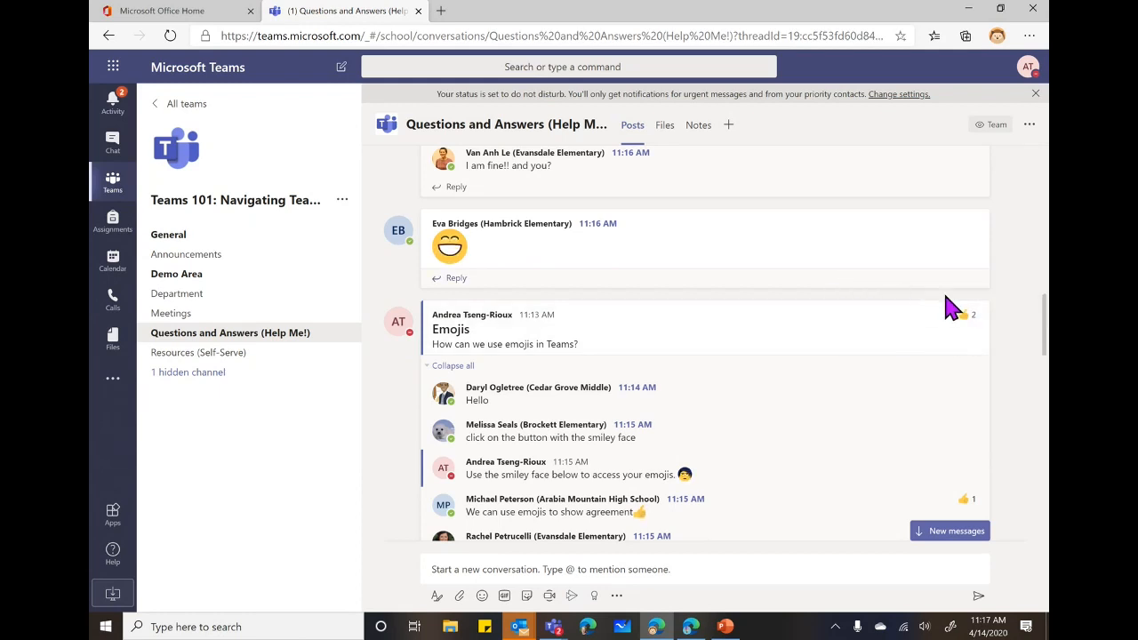
mouse_move(952, 336)
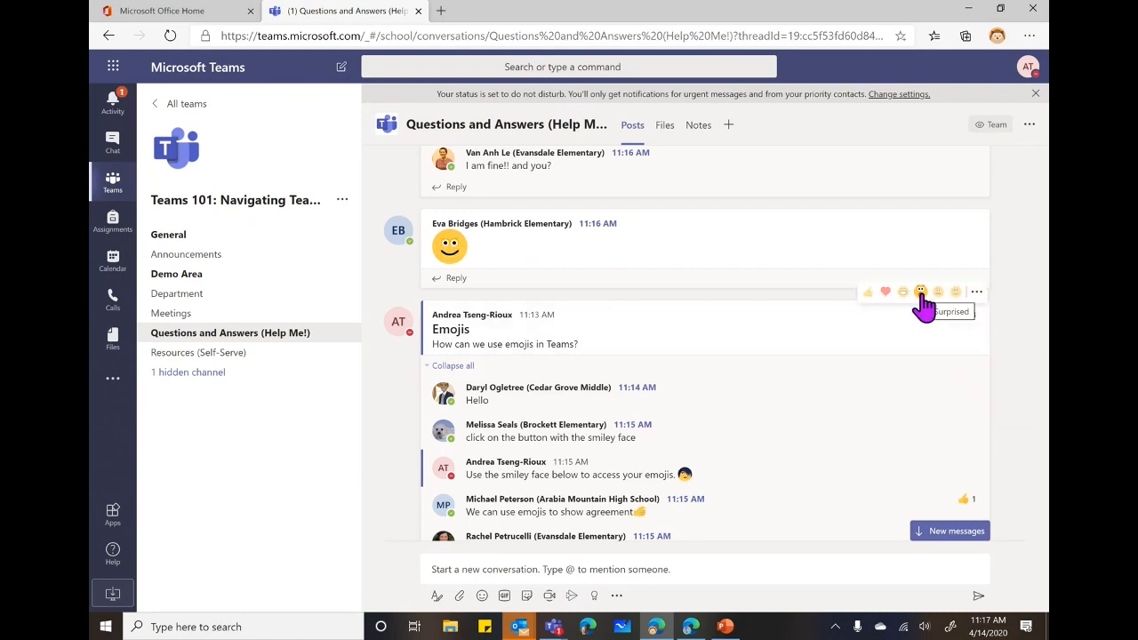
scroll(924, 302, "down", 1)
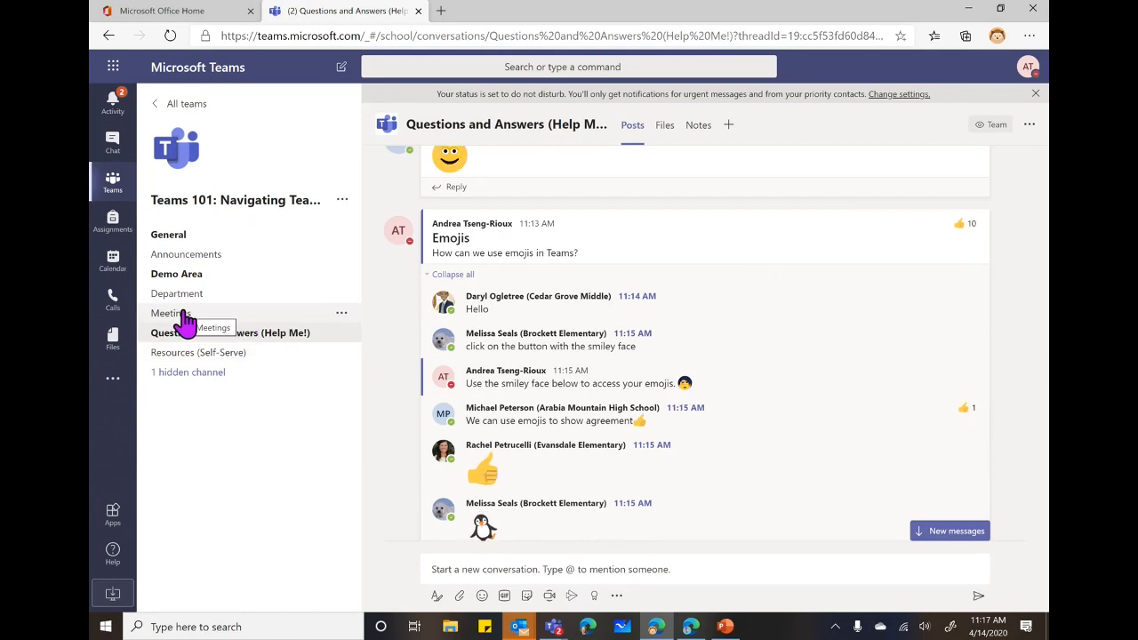
left_click(174, 238)
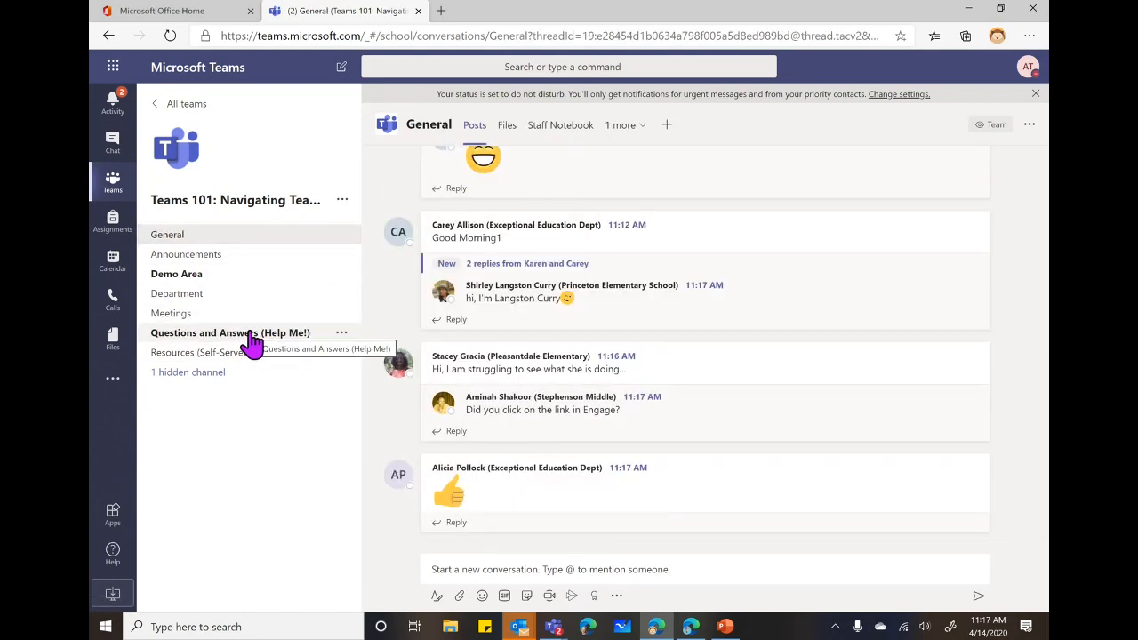
left_click(264, 336)
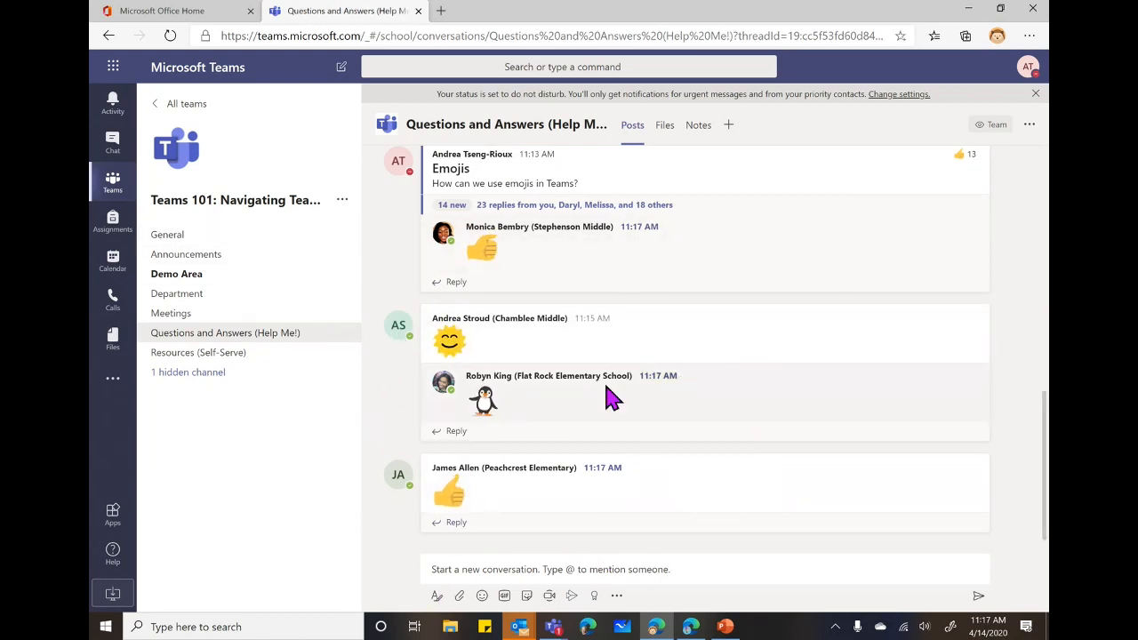
scroll(562, 423, "up", 2)
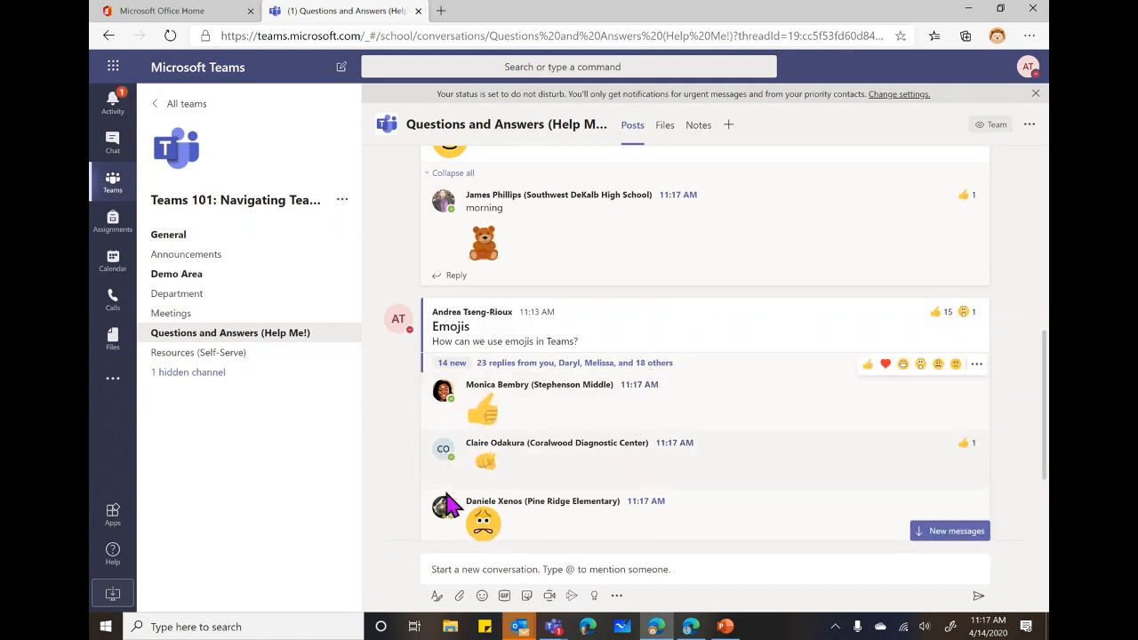
scroll(549, 477, "down", 1)
scroll(549, 477, "down", 2)
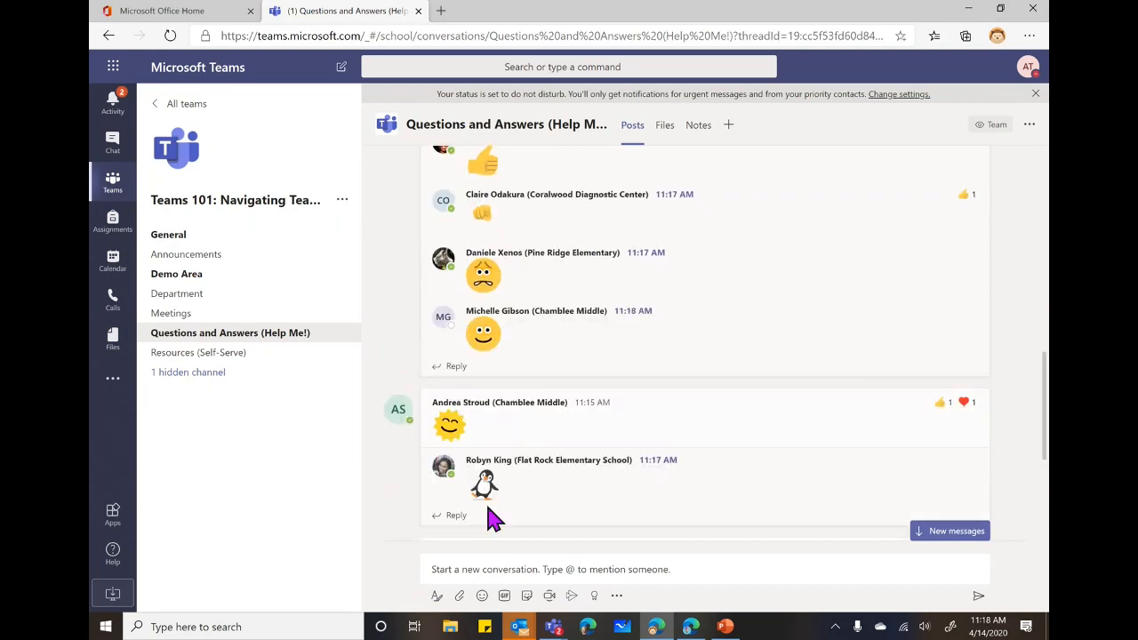
scroll(568, 489, "up", 3)
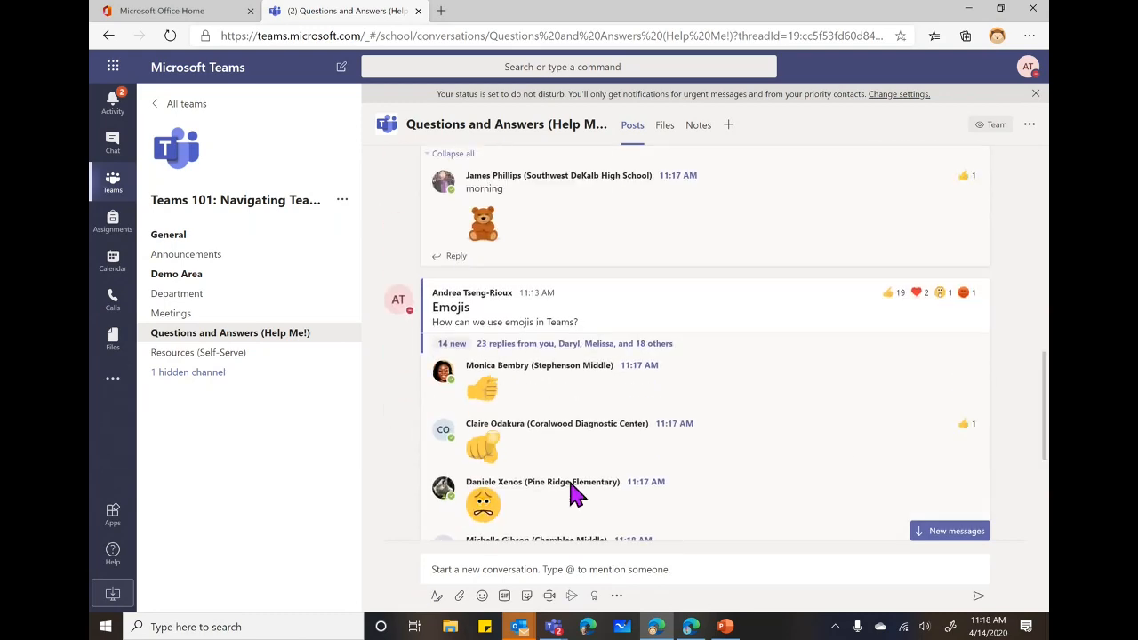
scroll(569, 452, "down", 3)
scroll(569, 452, "down", 6)
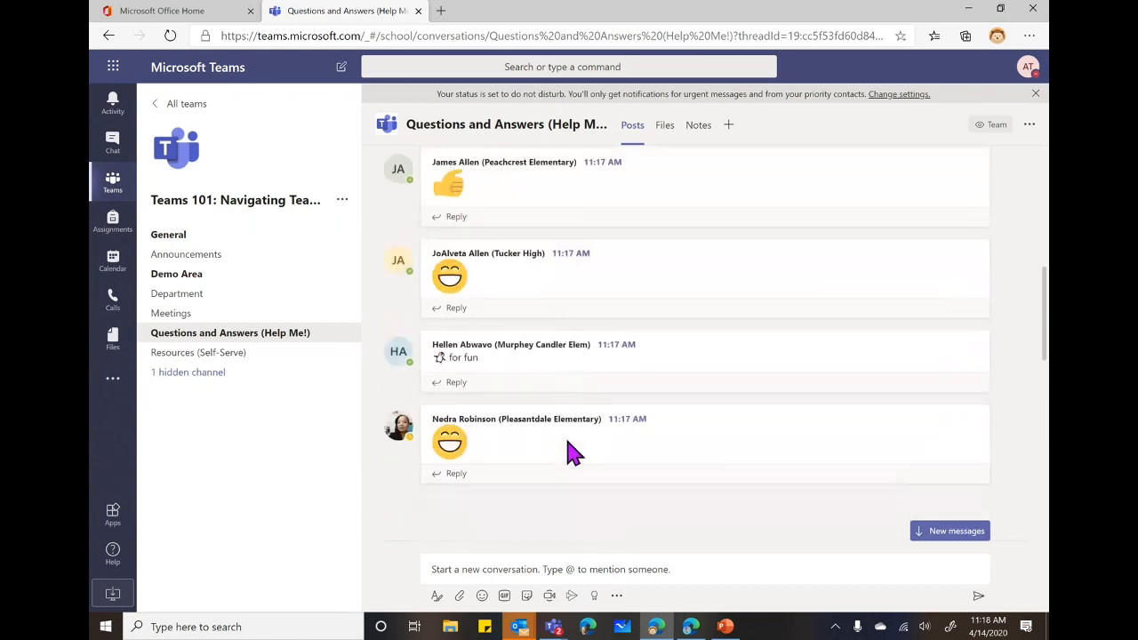
Jump through the newest Questions and Answers replies, then switch to the General channel.
left_click(944, 531)
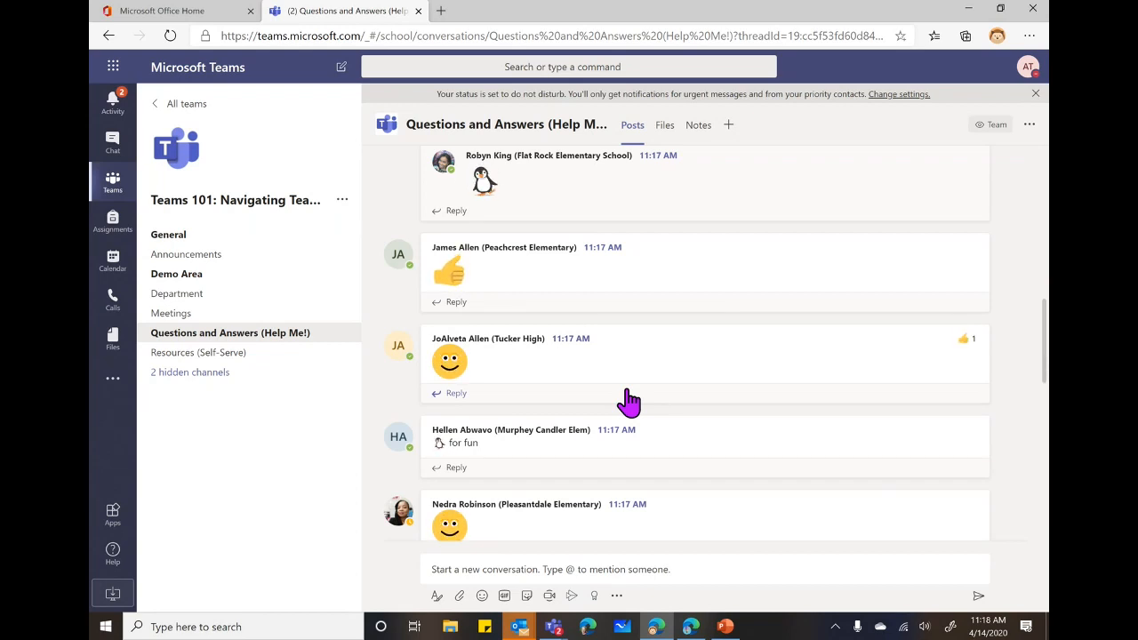
scroll(675, 400, "down", 10)
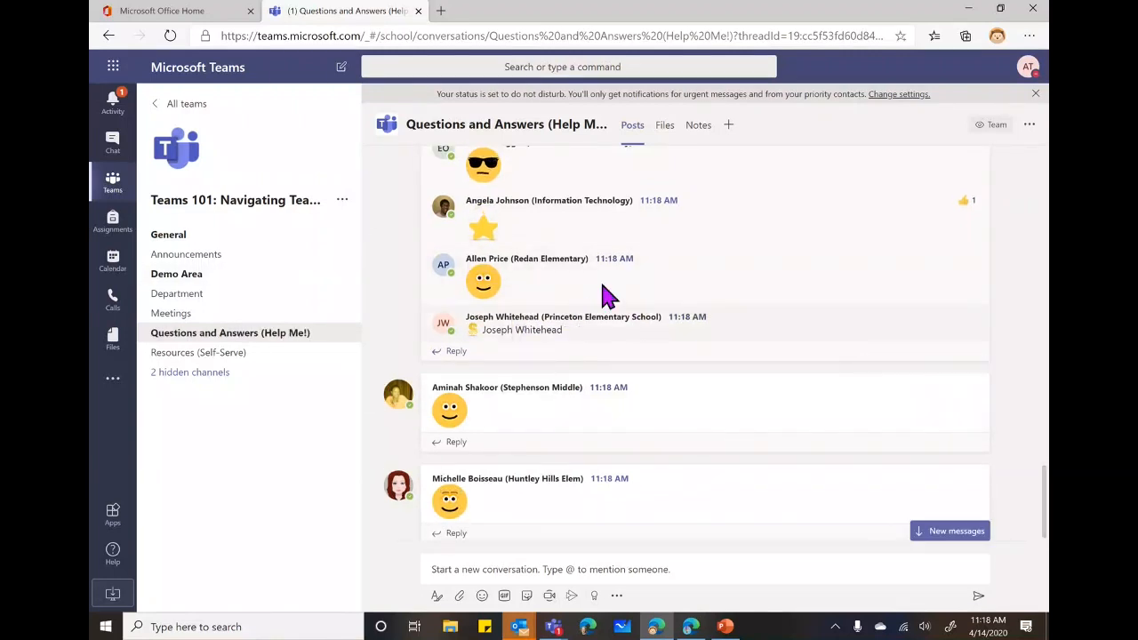
left_click(933, 531)
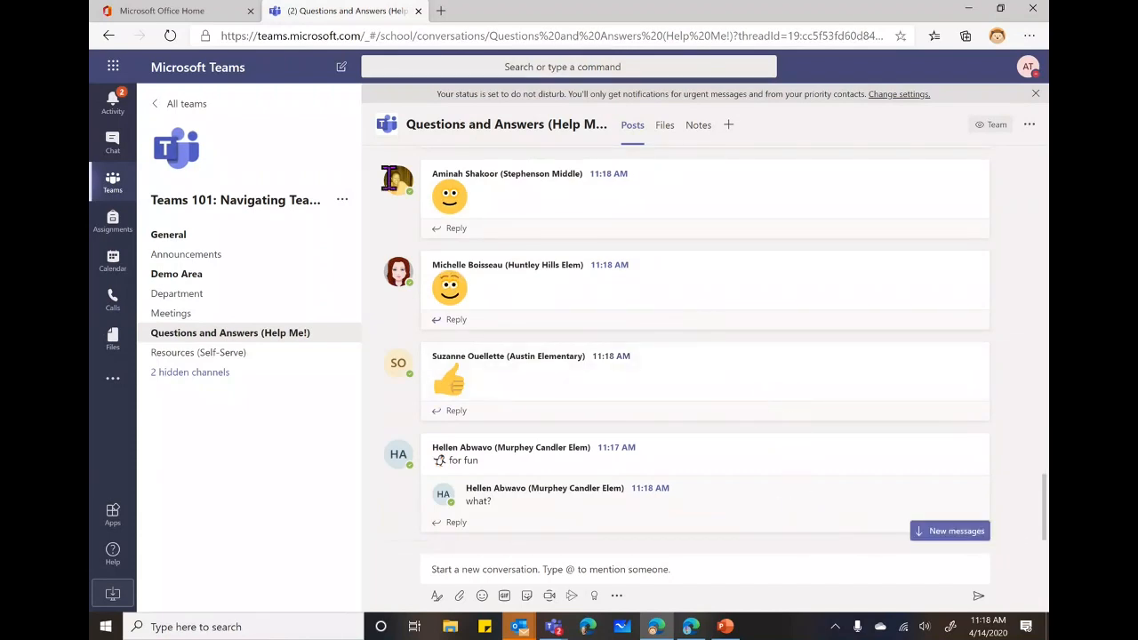
left_click(169, 240)
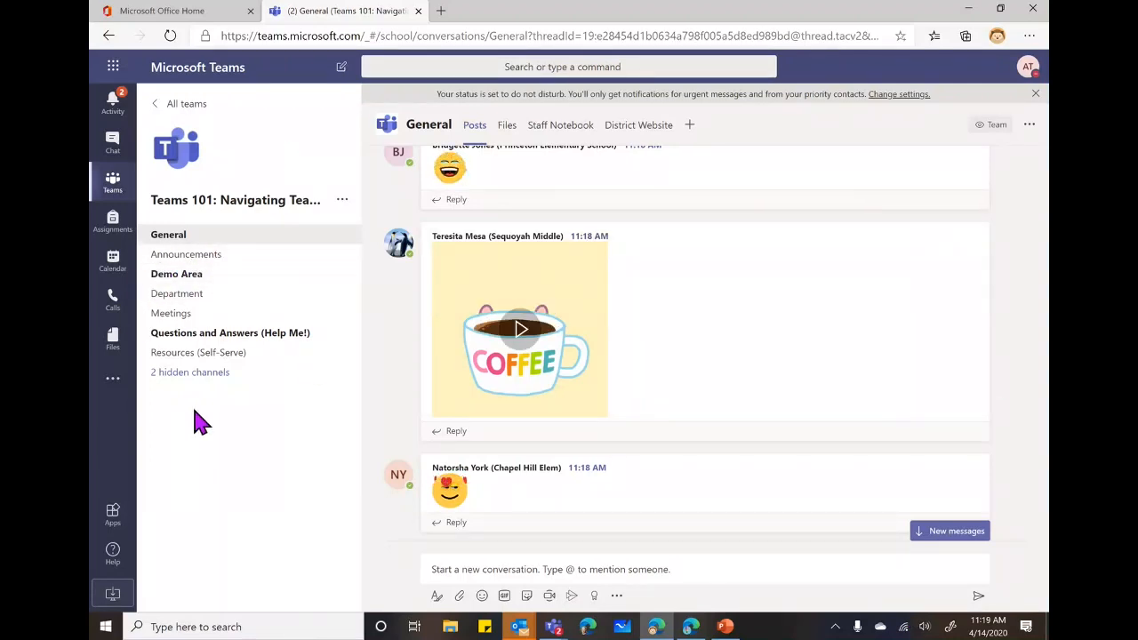
Switch to the Announcements channel and expand an empty new post into the full editor.
left_click(189, 259)
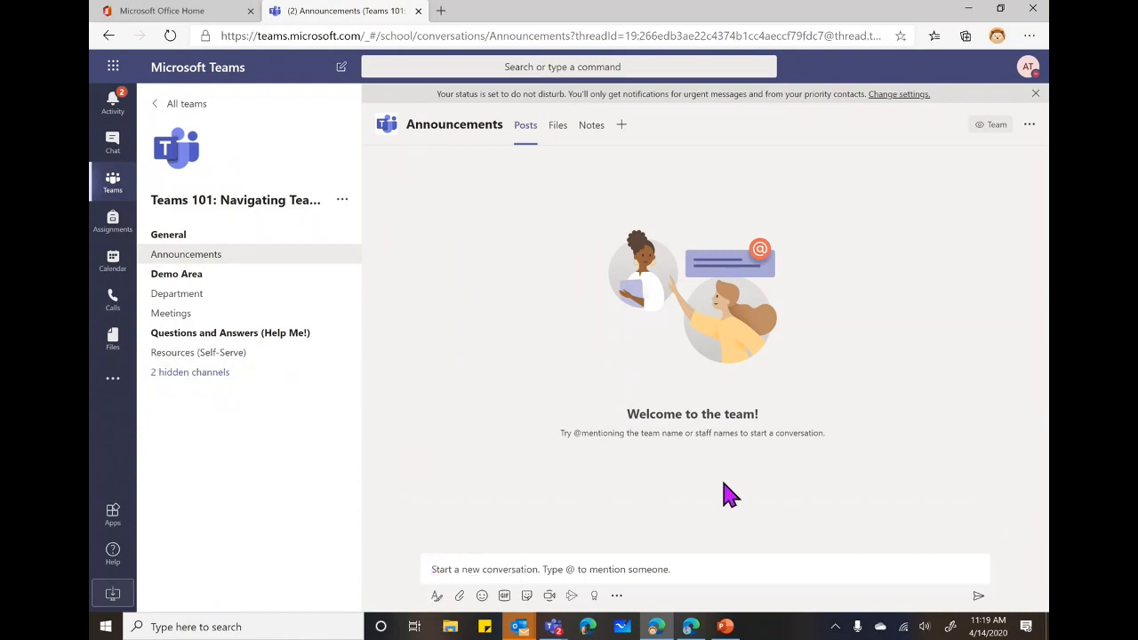
left_click(436, 597)
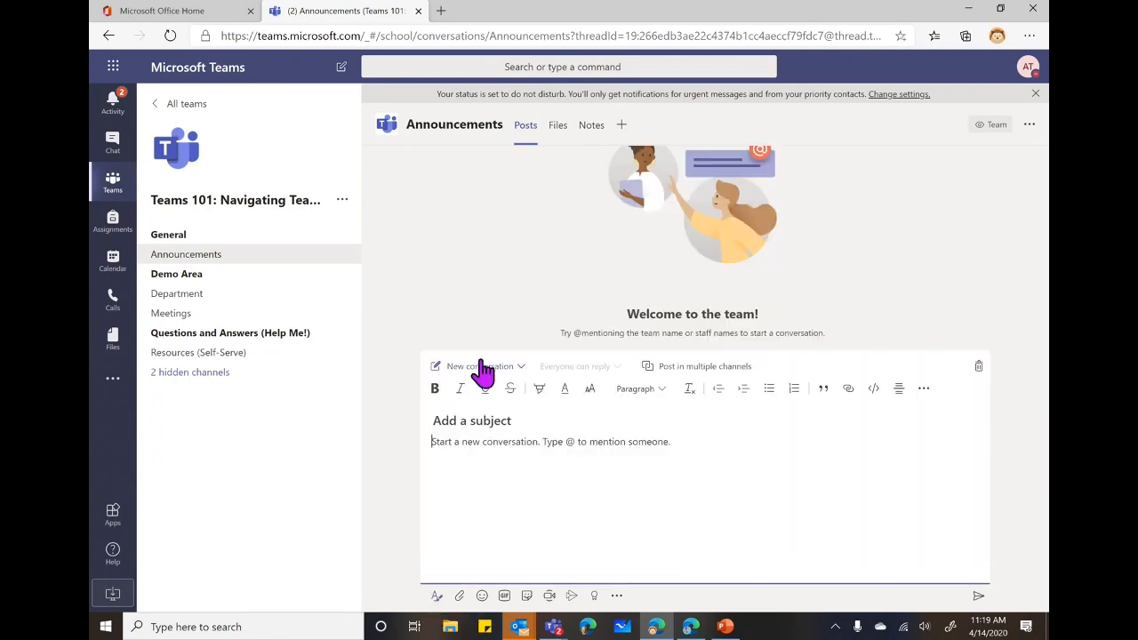
Switch the new post to an Announcement headlined 'Welcome to Teams Training' with a lavender banner.
left_click(521, 367)
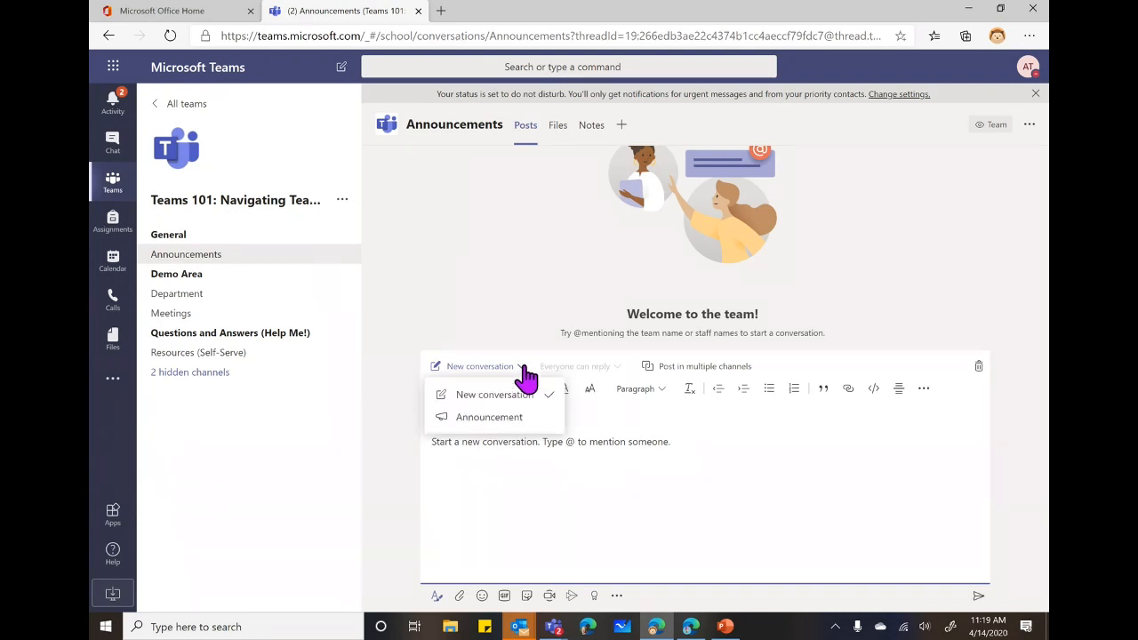
left_click(494, 418)
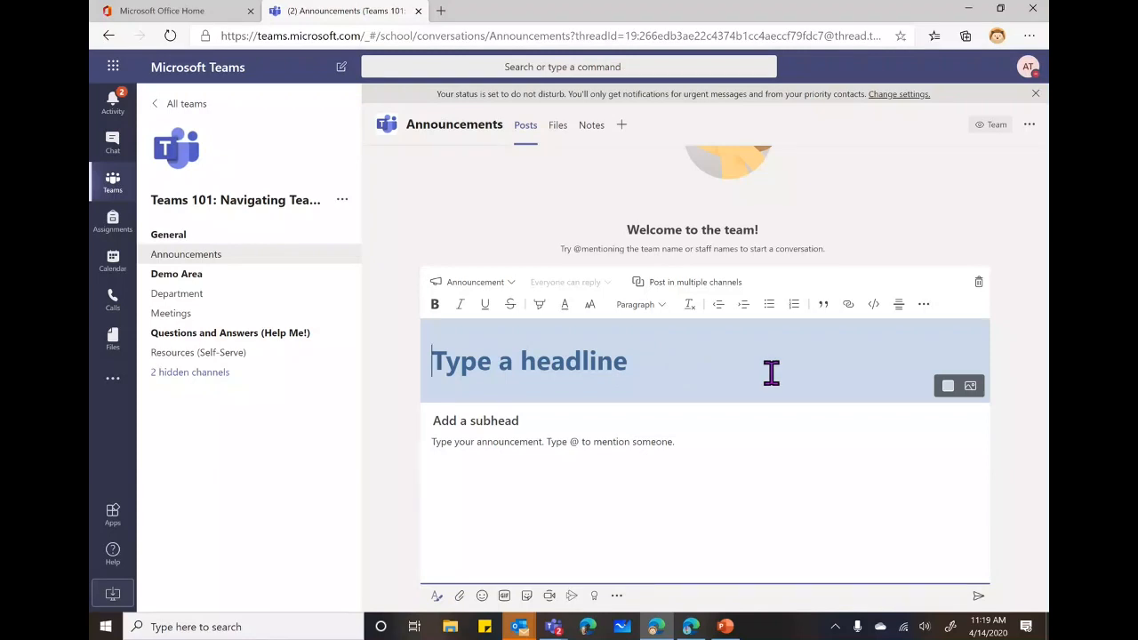
type("Welcome to Teams Training")
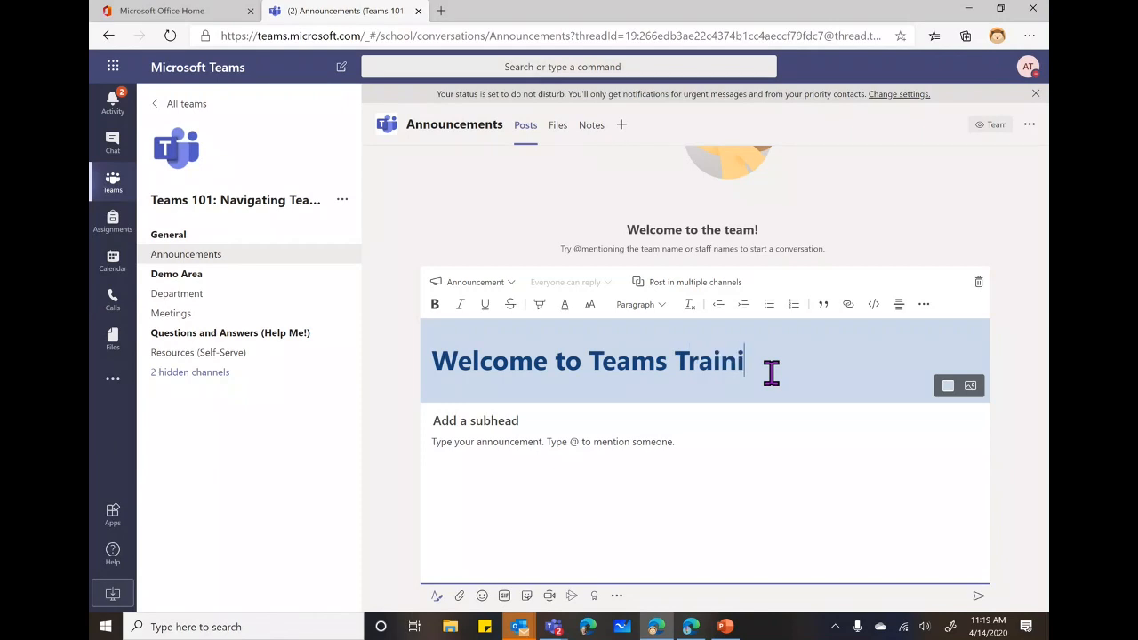
left_click(947, 386)
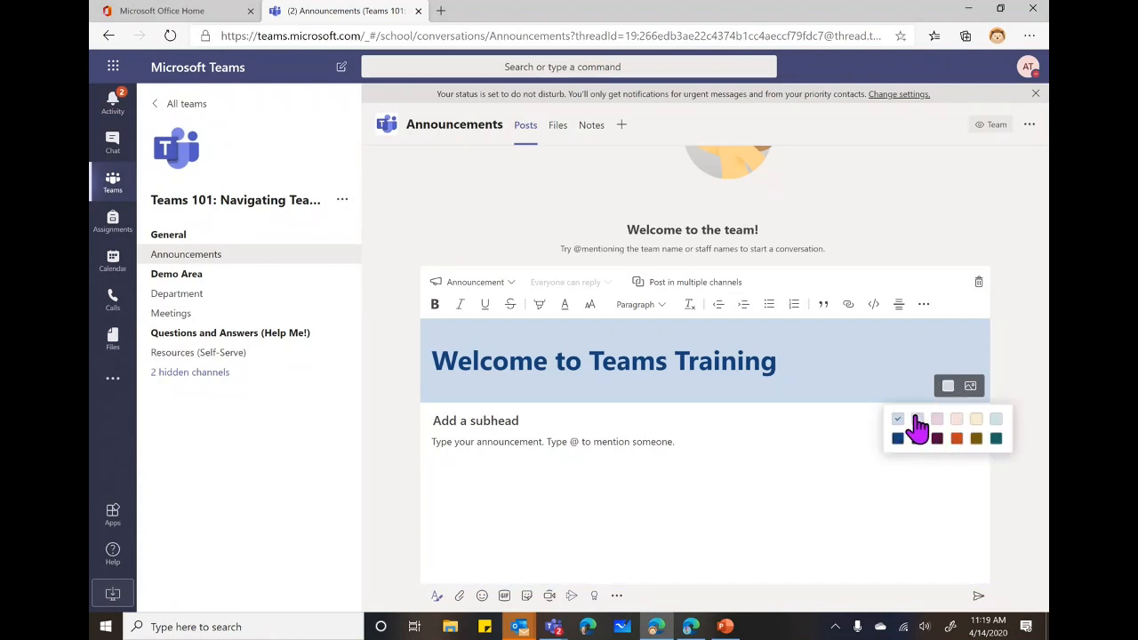
left_click(917, 420)
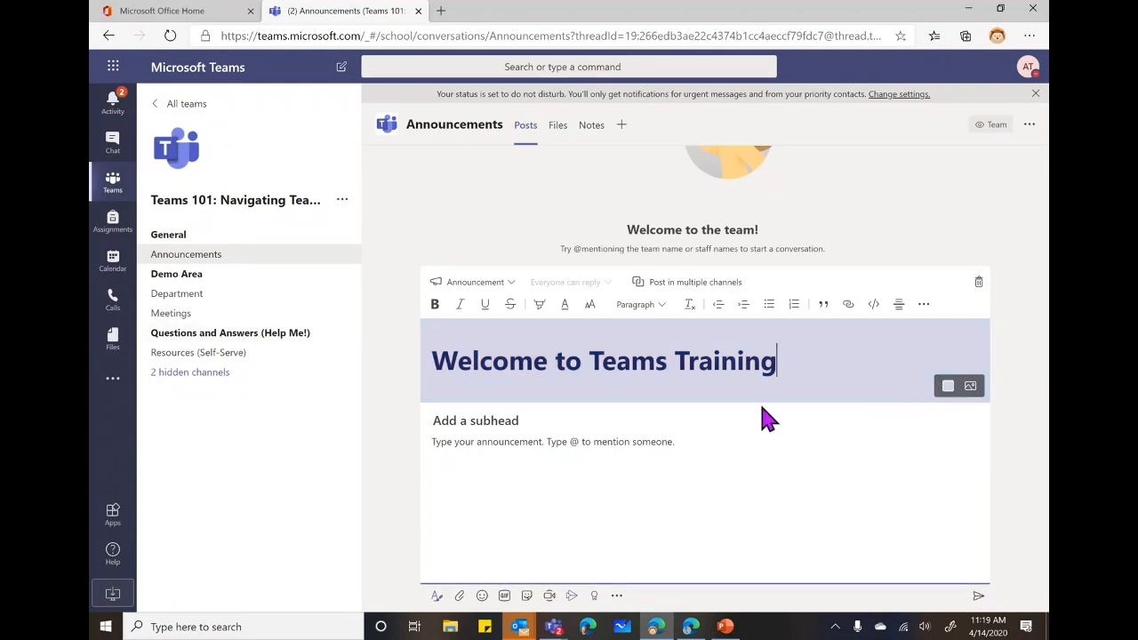
Replace the lavender banner with the built-in purple dragon illustration.
left_click(969, 388)
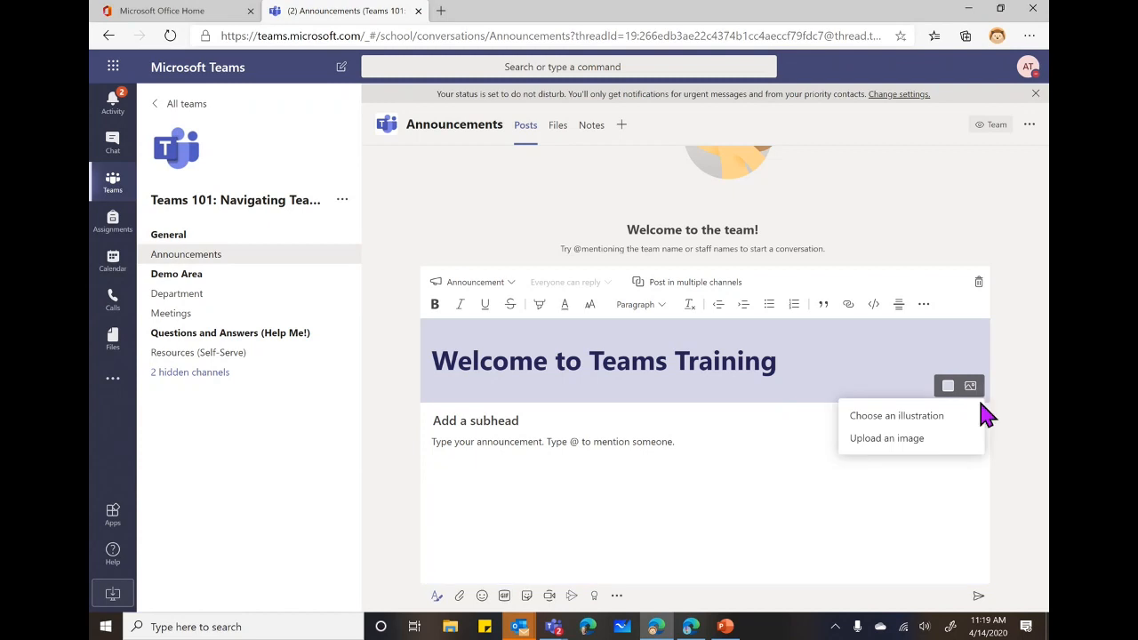
left_click(927, 418)
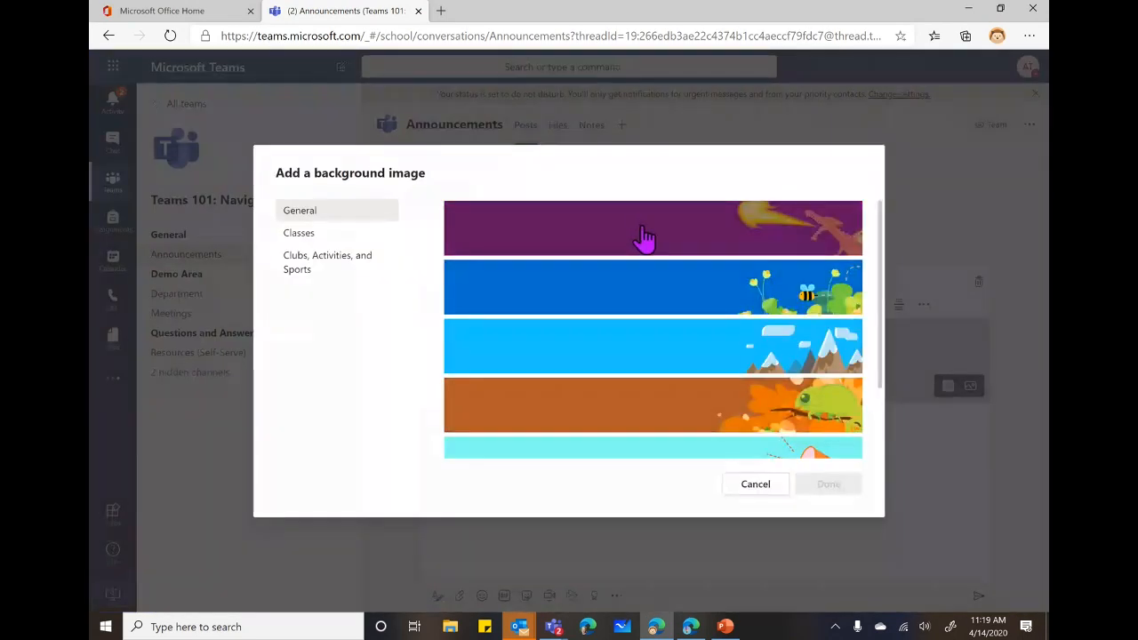
left_click(643, 234)
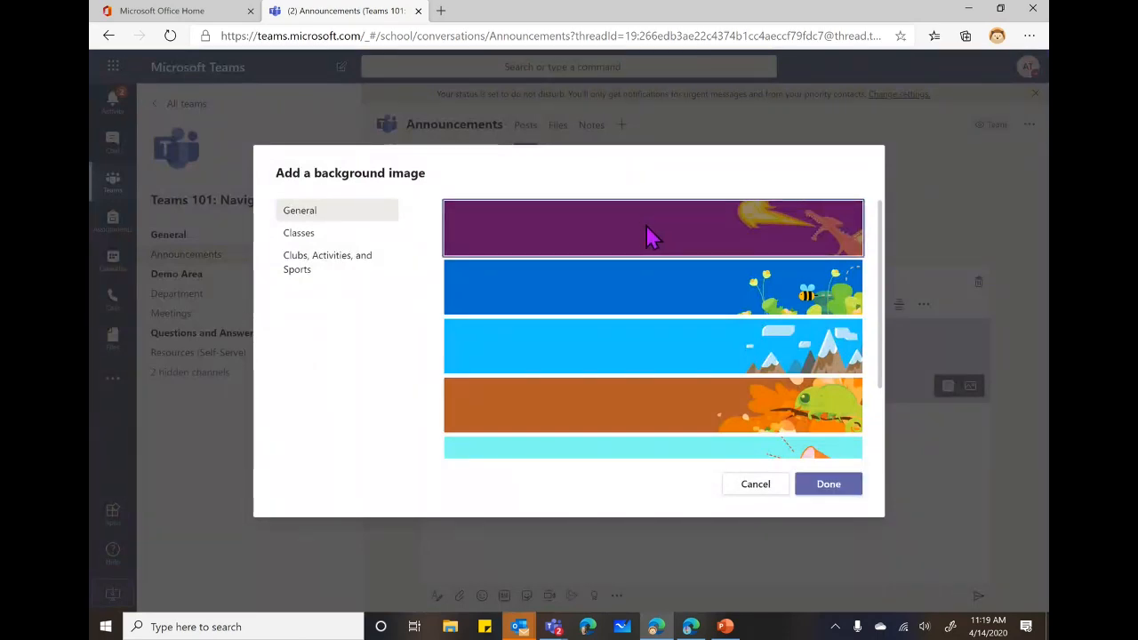
left_click(826, 485)
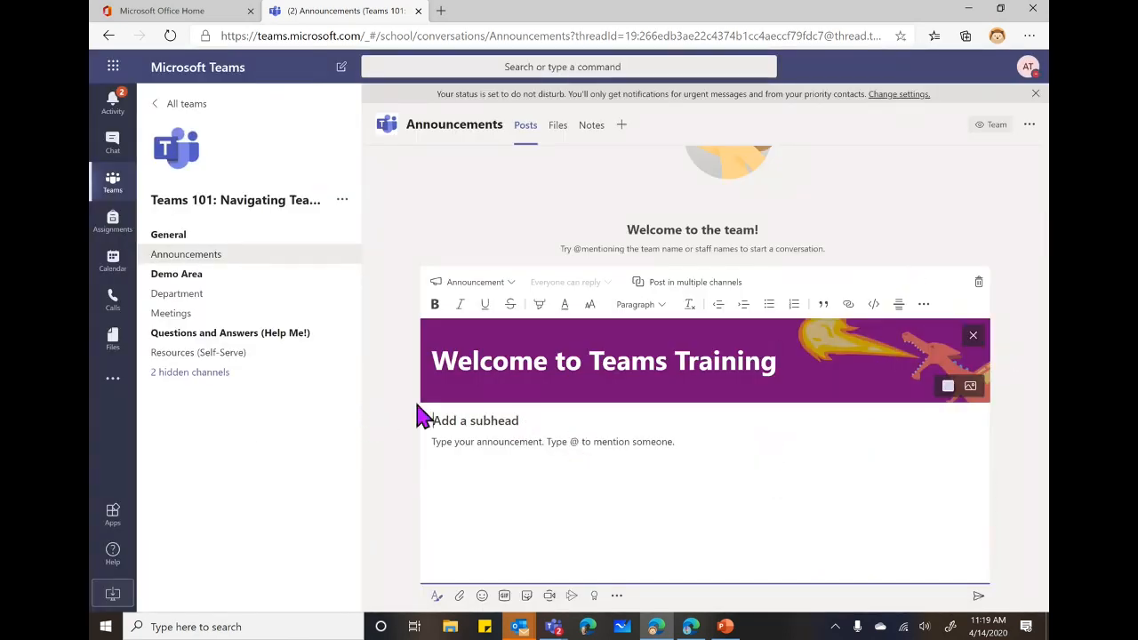
type("April 14, 2020 11am")
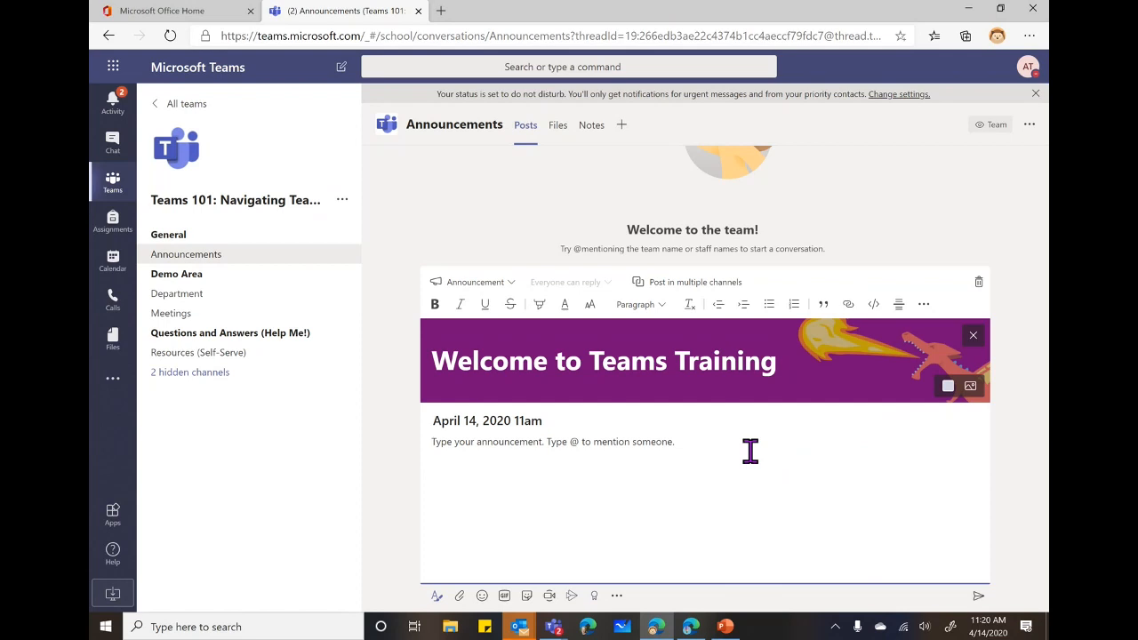
type("@Team")
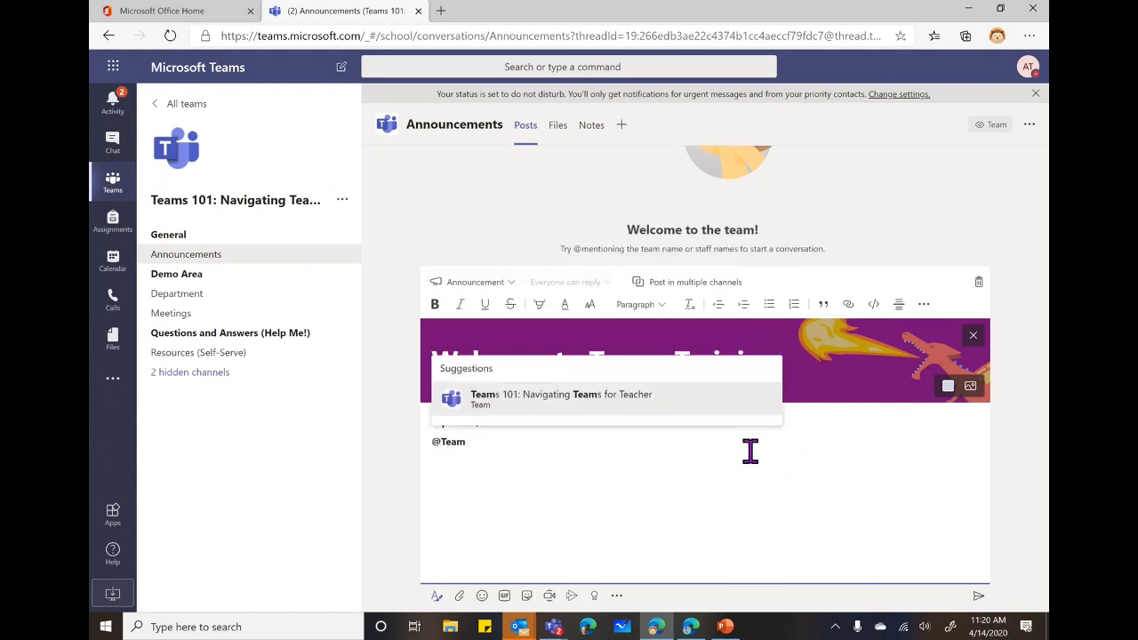
left_click(601, 404)
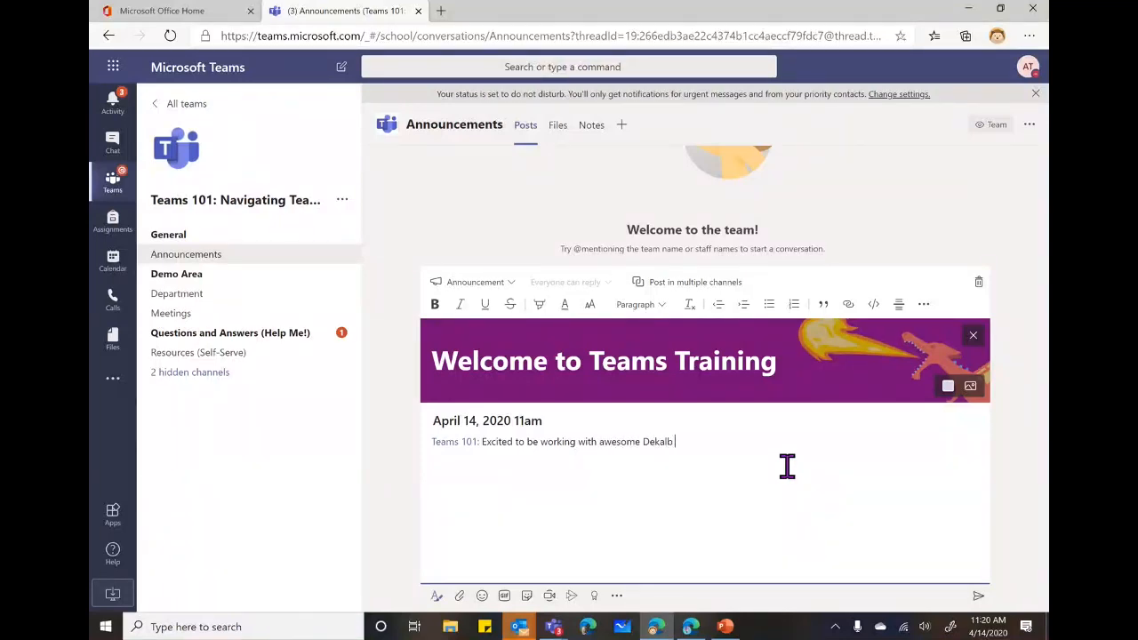
type("s today!")
Make 'Dekalb' bold and underlined, then send the announcement to Announcements only.
left_click(437, 306)
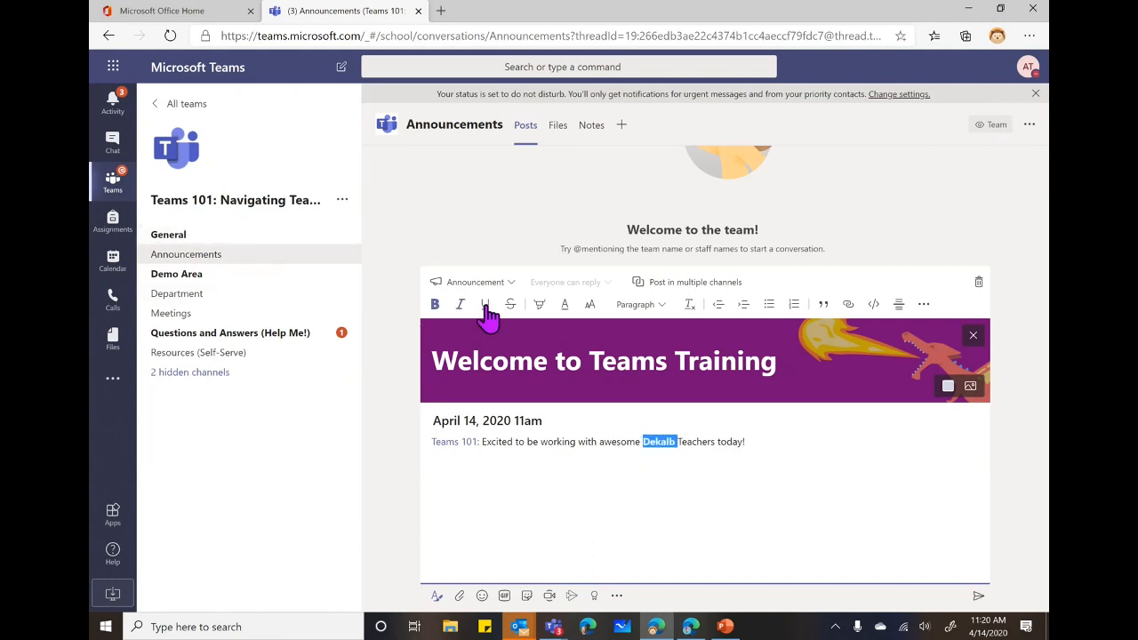
left_click(837, 464)
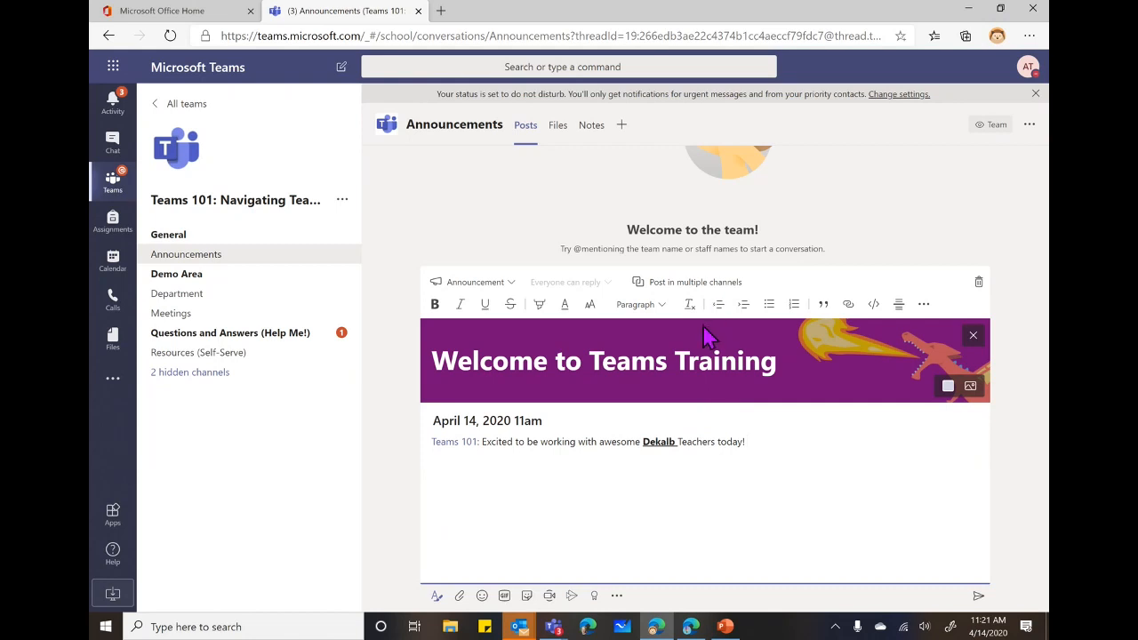
left_click(644, 284)
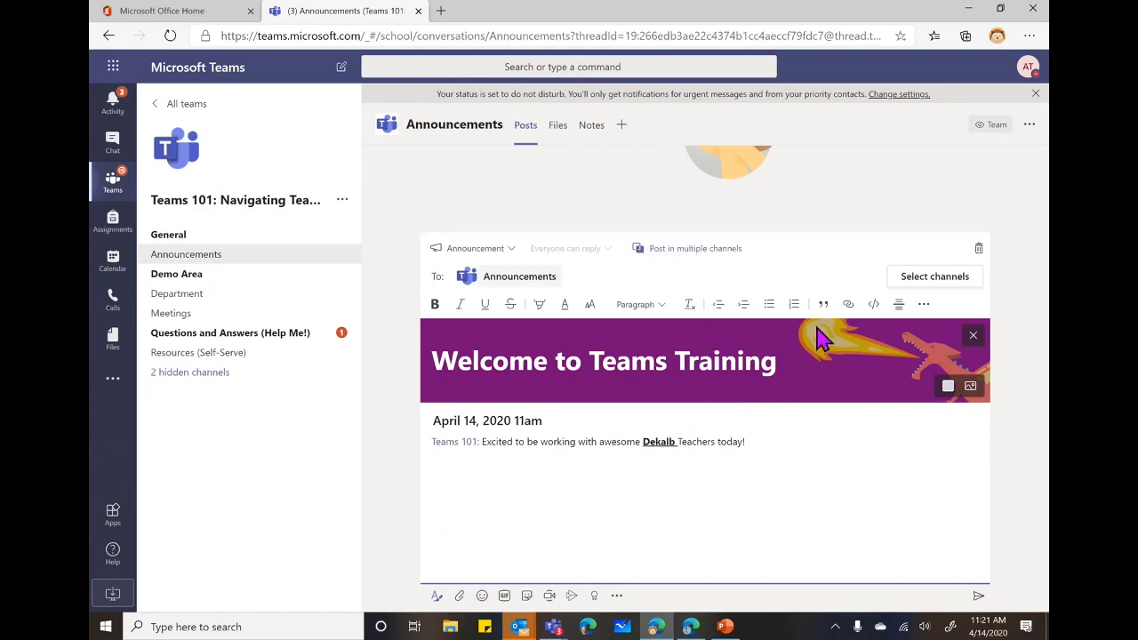
left_click(911, 285)
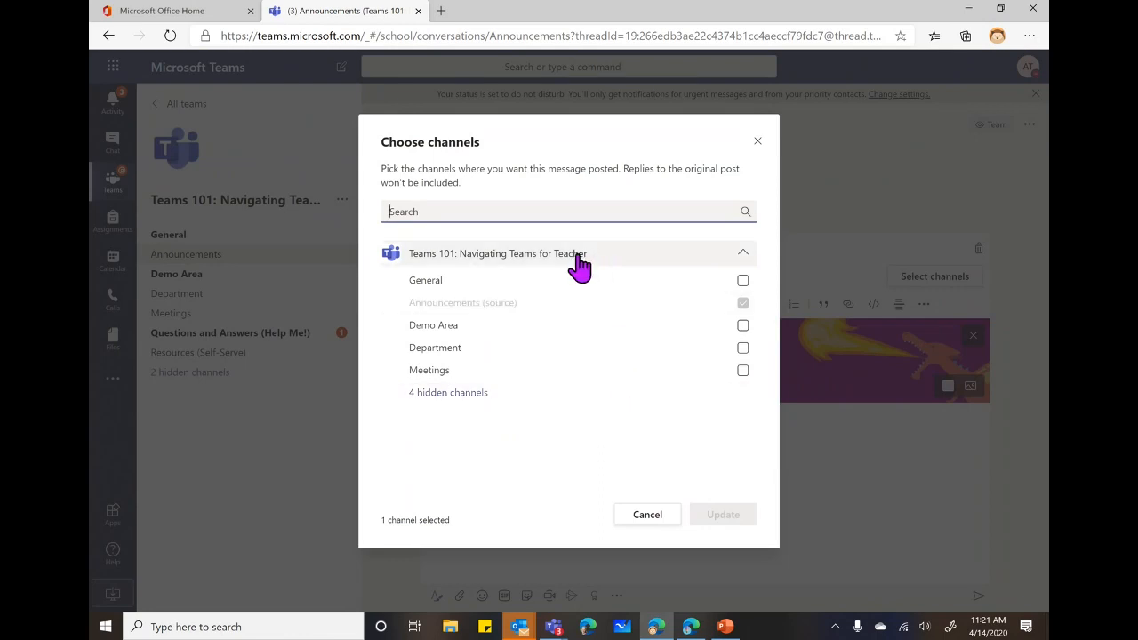
left_click(638, 516)
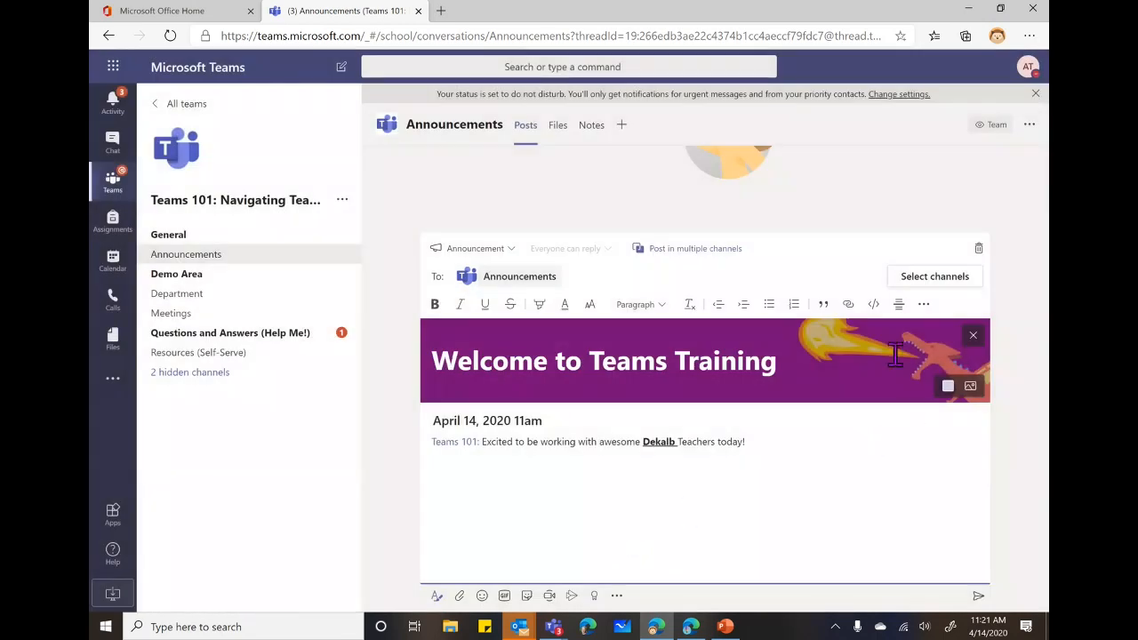
left_click(978, 596)
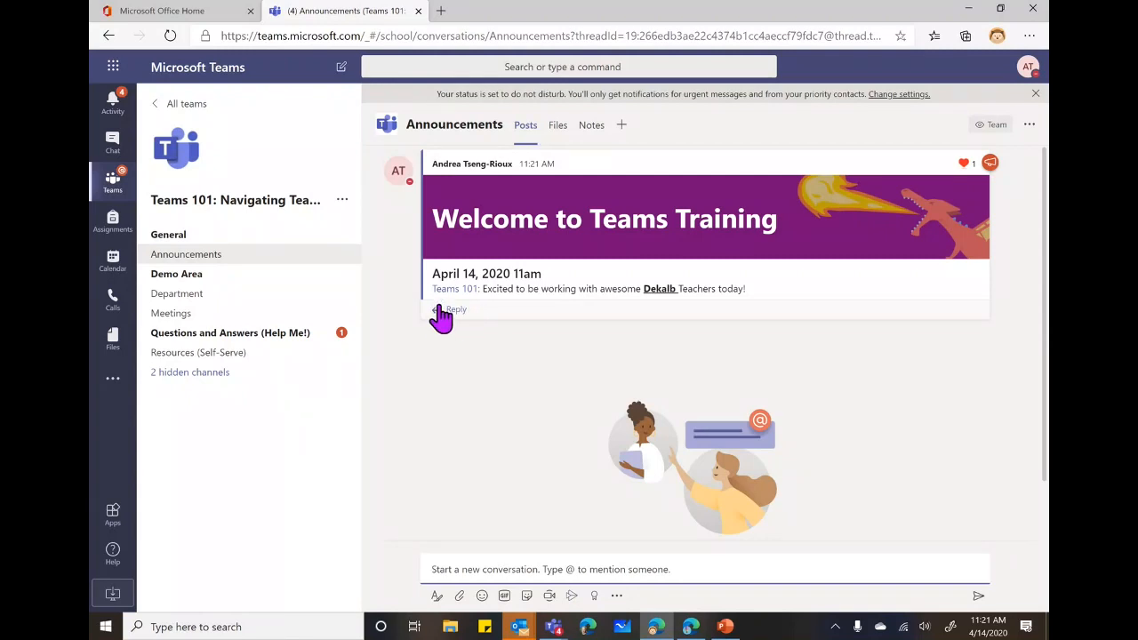
mouse_move(1000, 204)
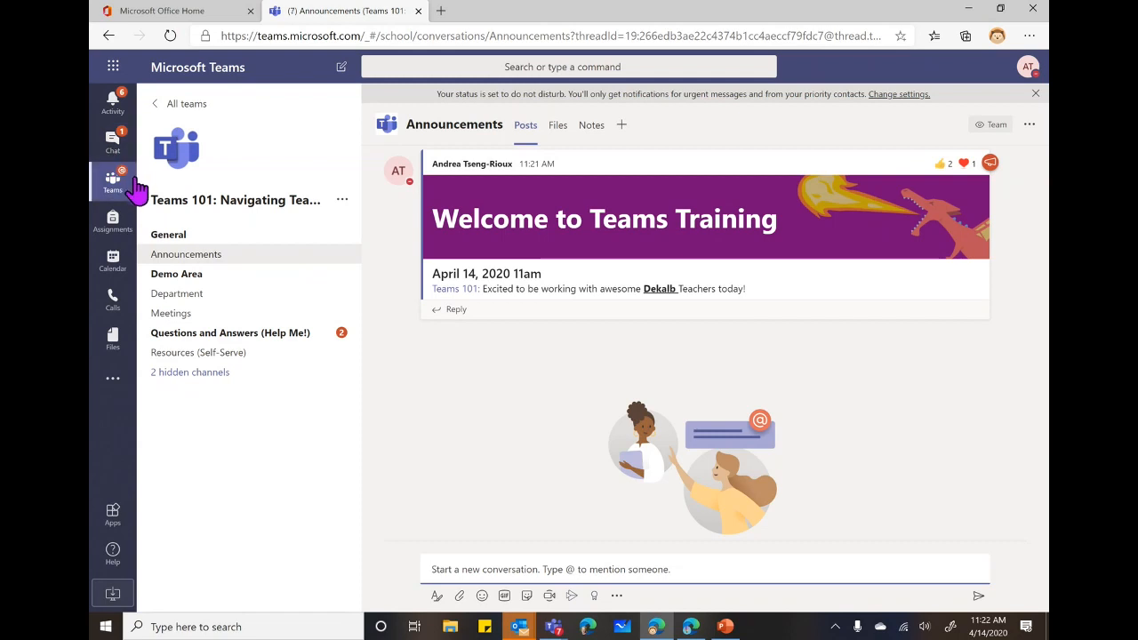
mouse_move(449, 194)
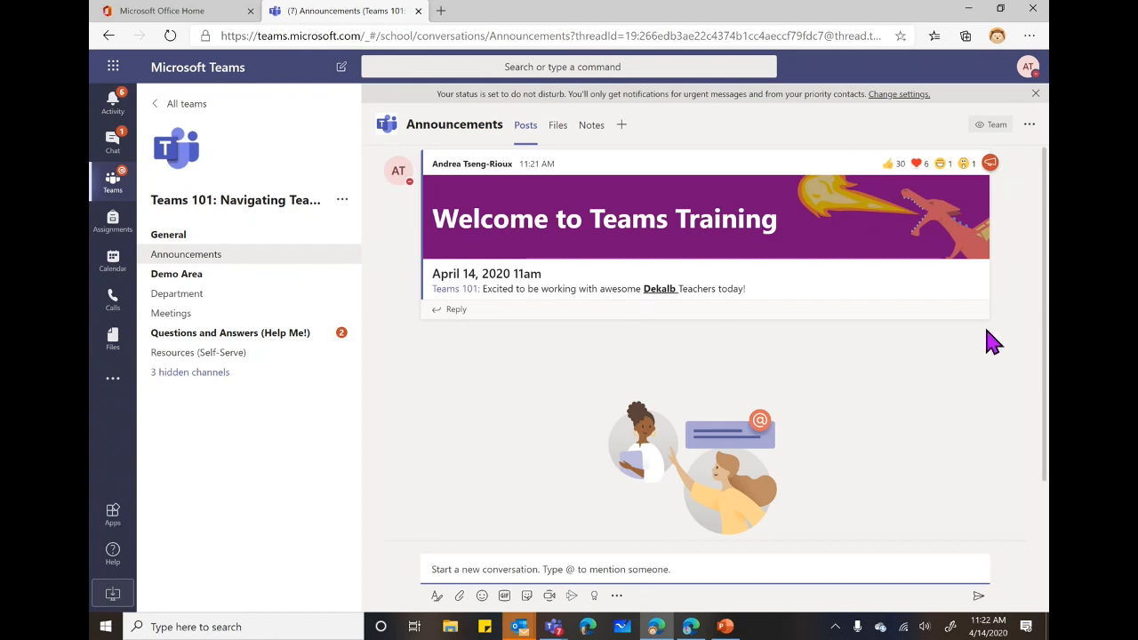
mouse_move(983, 165)
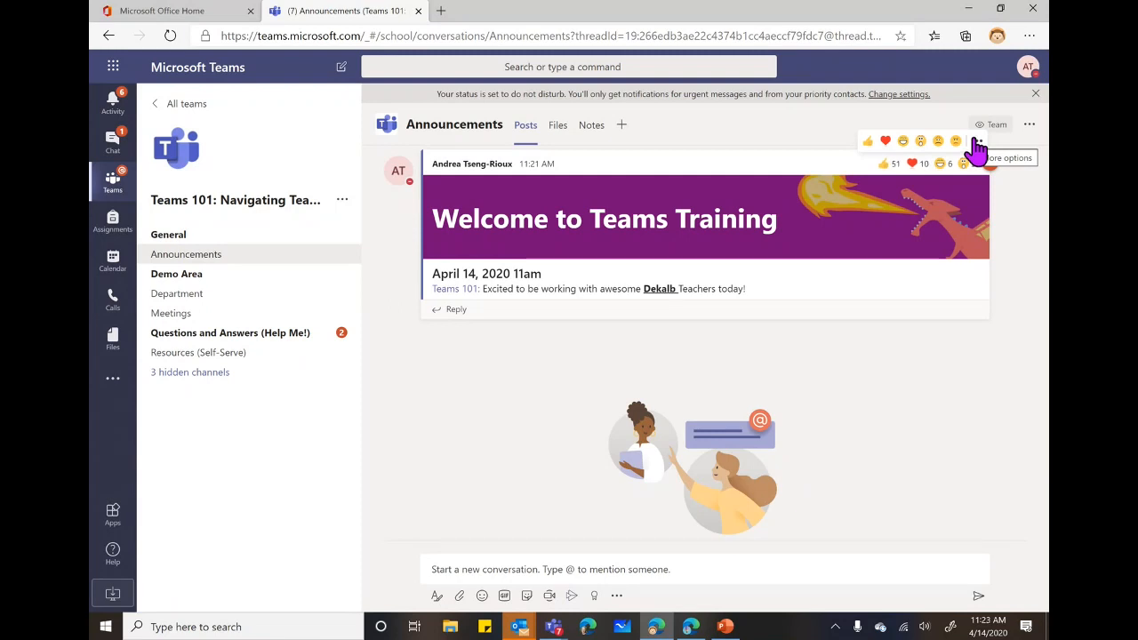
Save the 'Welcome to Teams Training' post to saved messages.
left_click(977, 144)
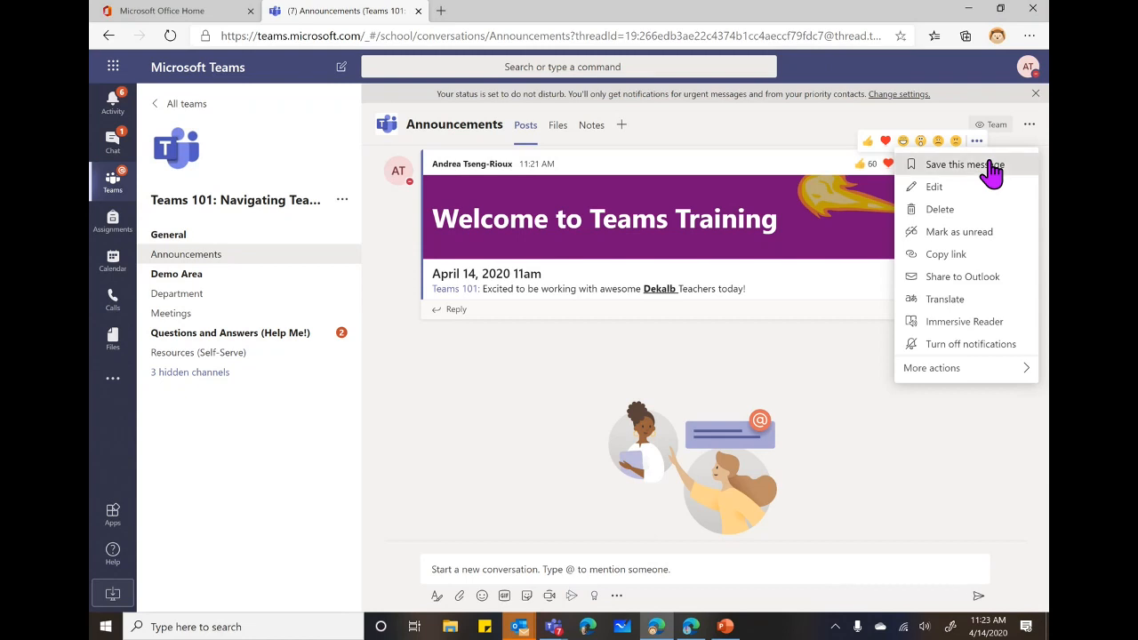
left_click(991, 168)
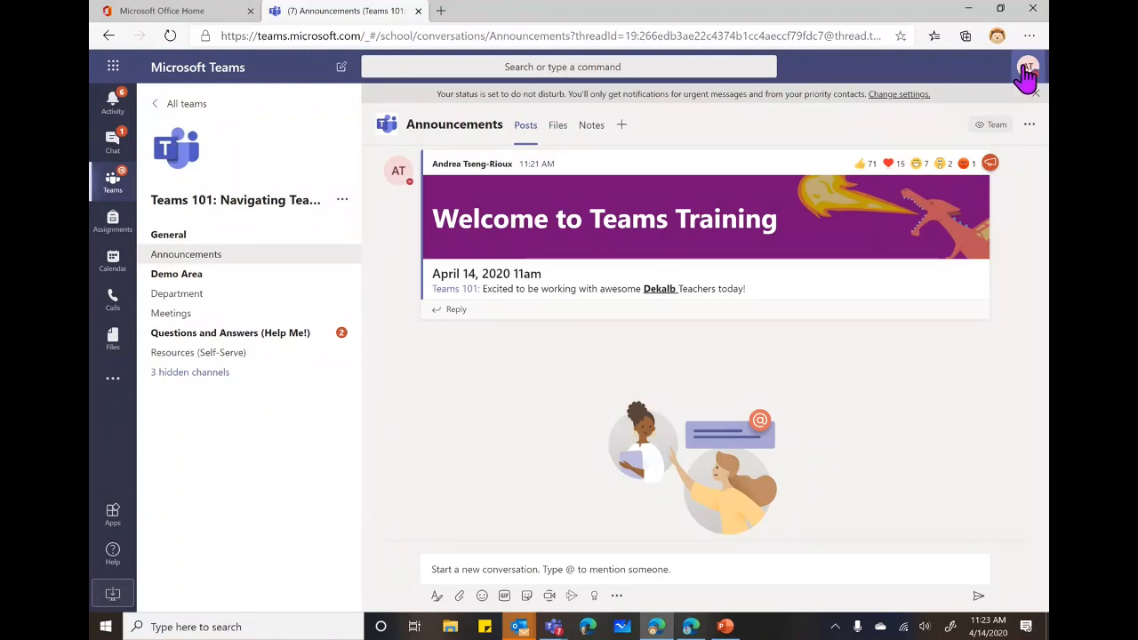
left_click(1027, 71)
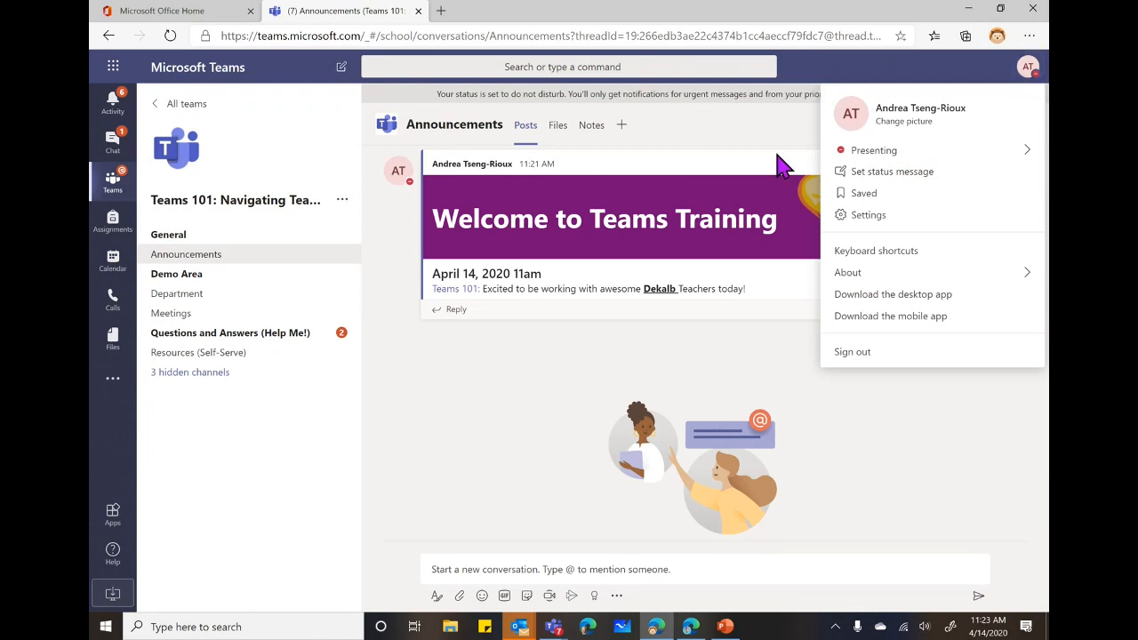
left_click(836, 194)
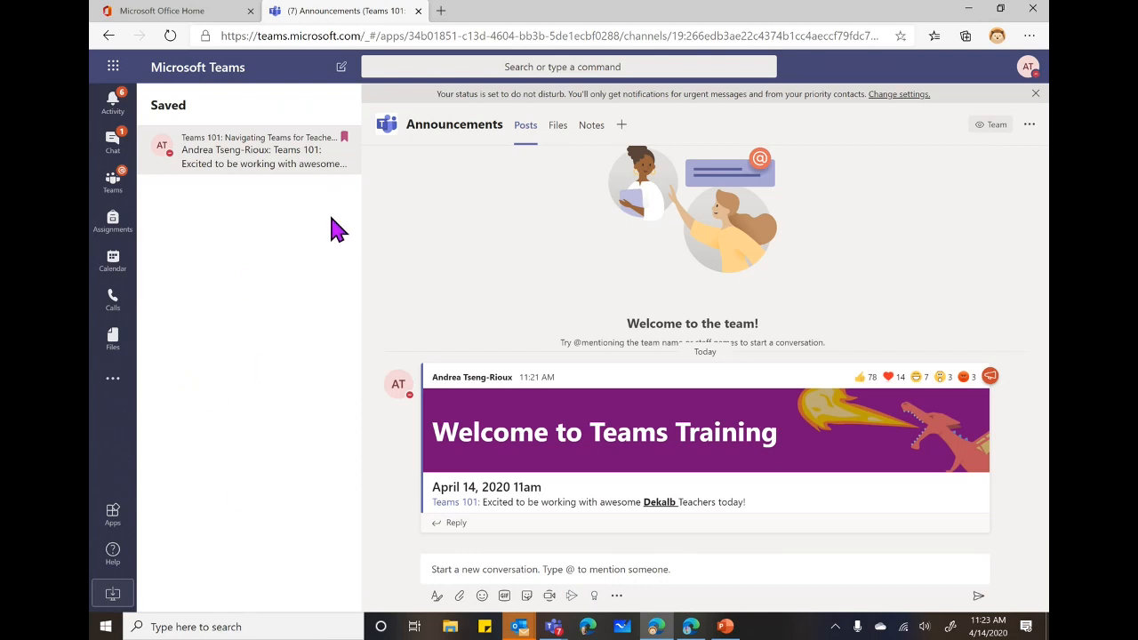
left_click(107, 37)
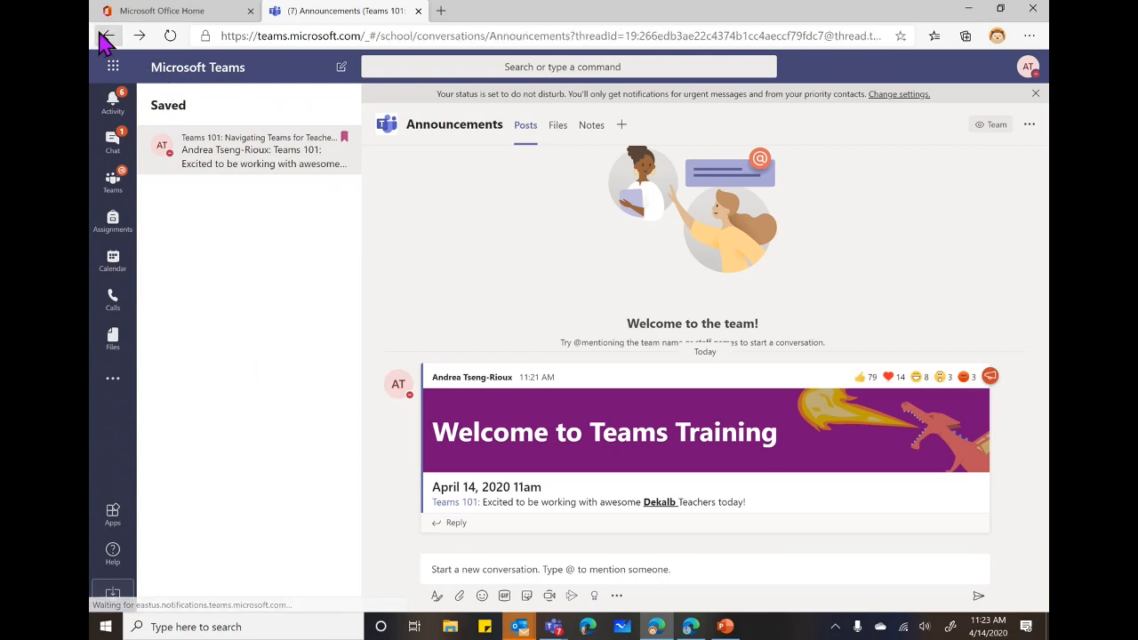
left_click(107, 37)
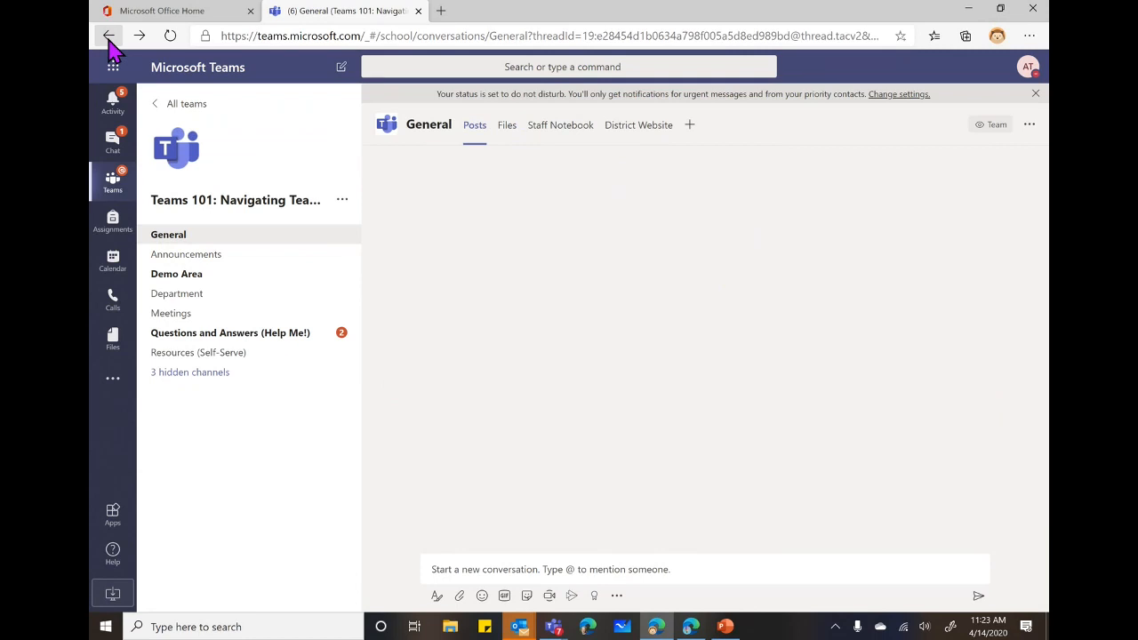
left_click(186, 255)
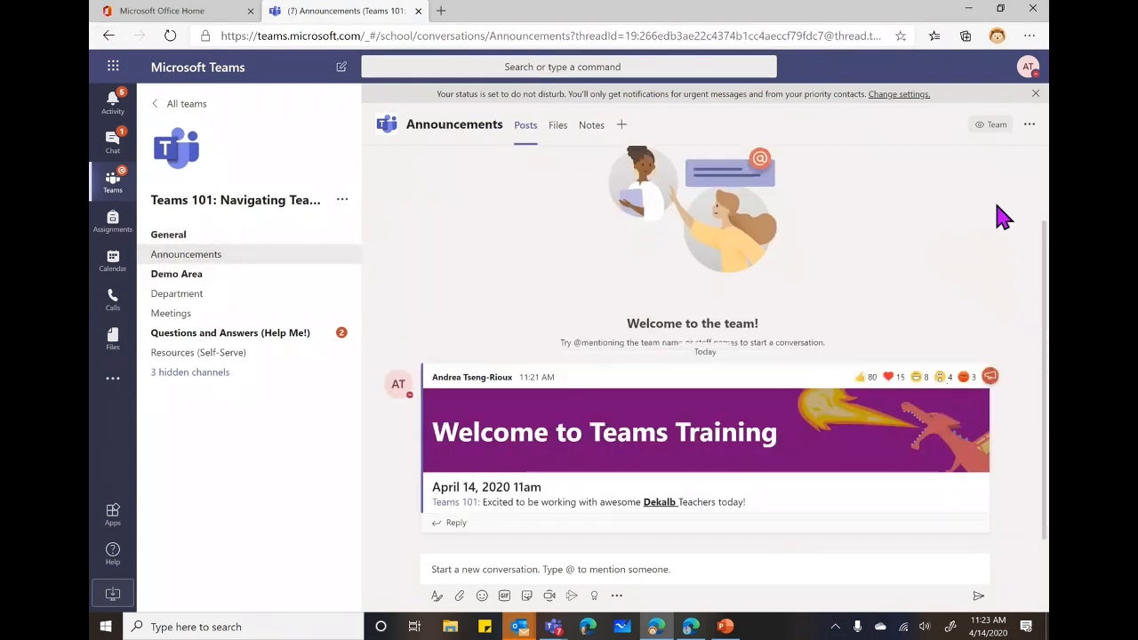
mouse_move(967, 381)
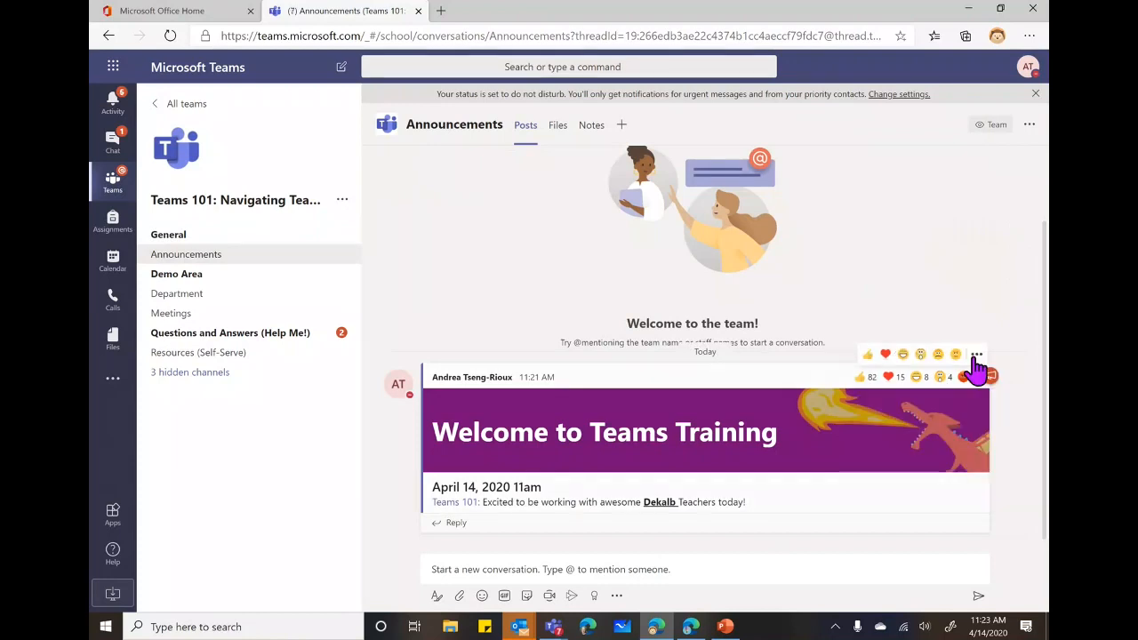
left_click(975, 355)
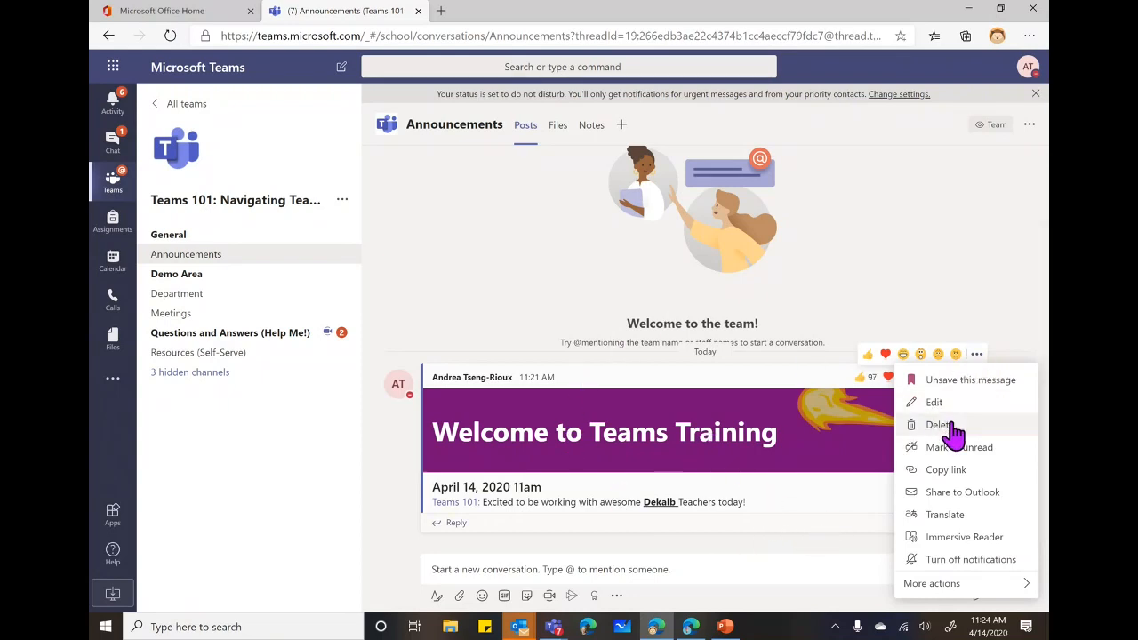
left_click(765, 548)
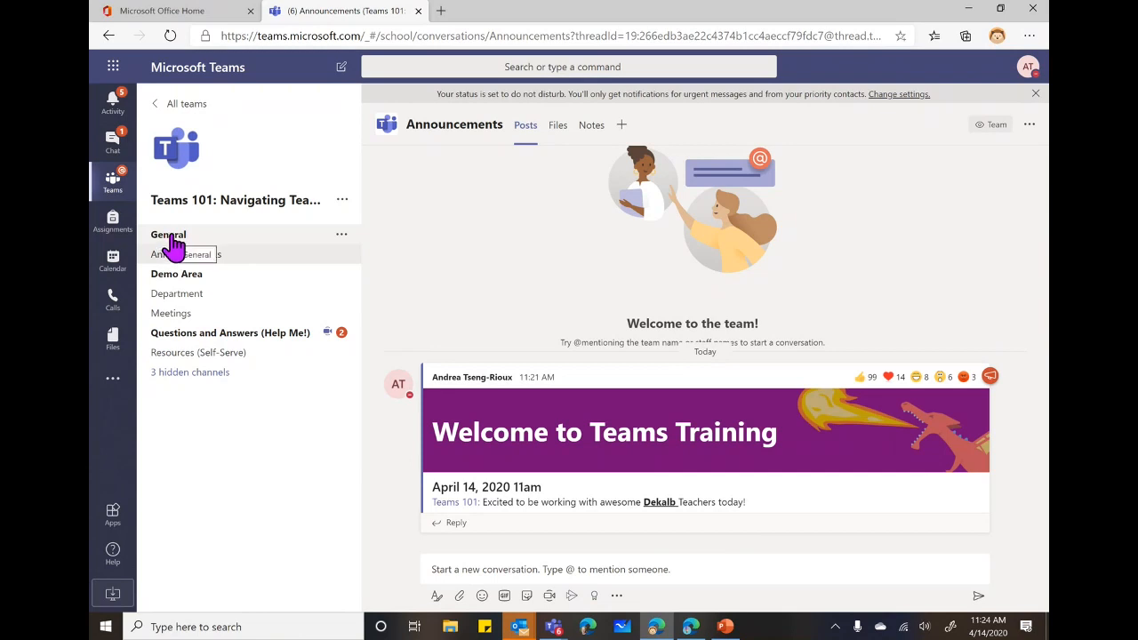
In the General channel, expand the post editor and enter the subject 'Info on Teams'.
left_click(175, 240)
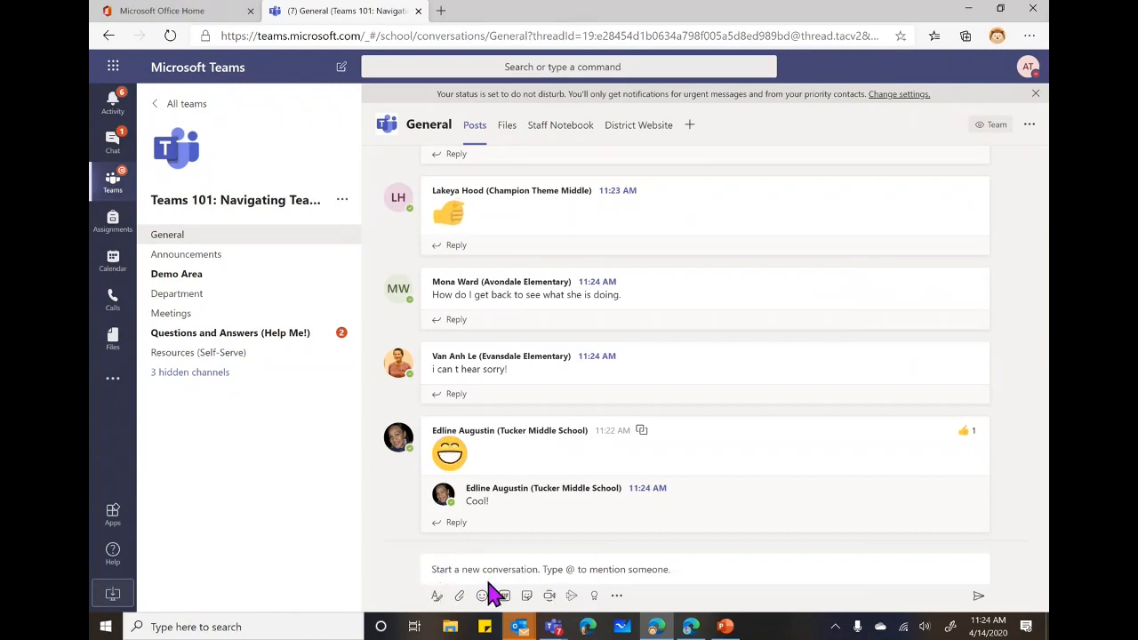
left_click(436, 597)
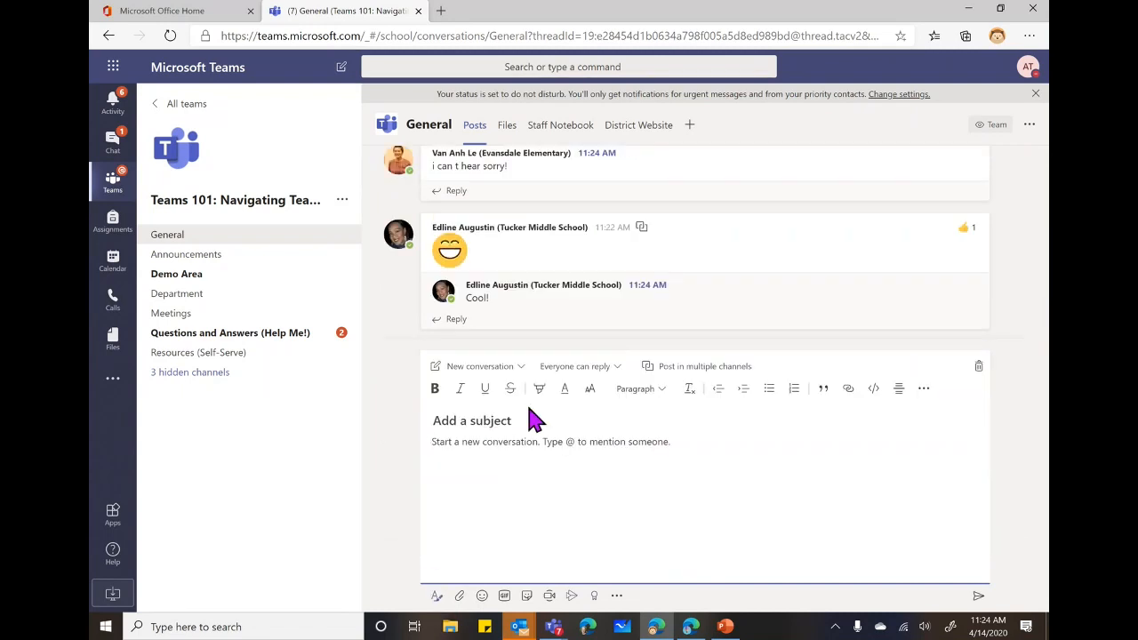
left_click_drag(531, 427, 350, 414)
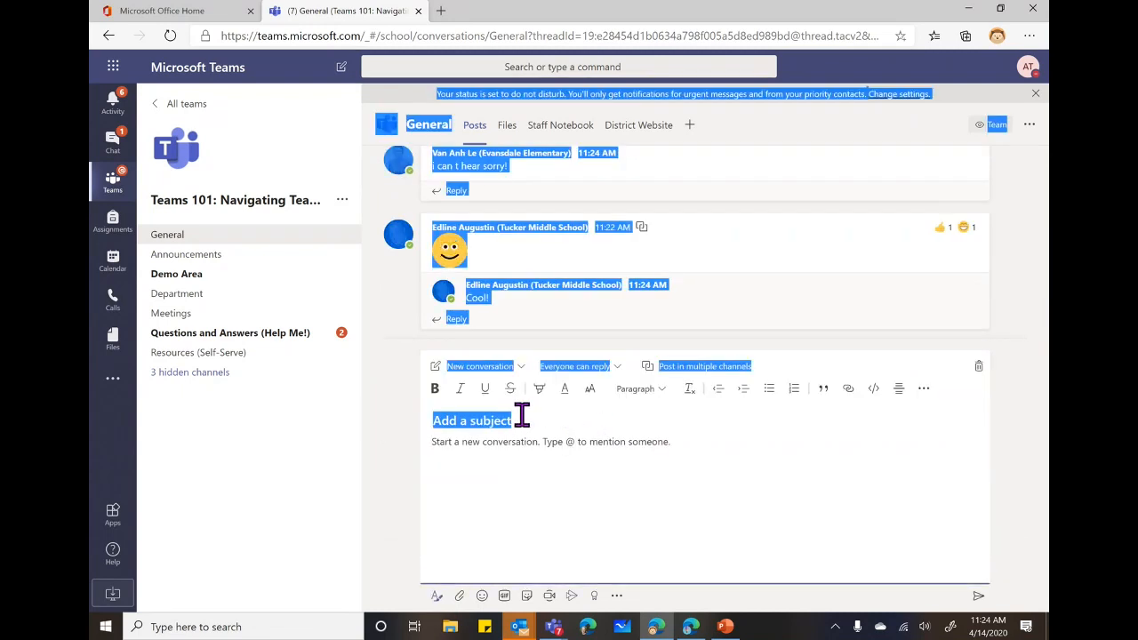
left_click(597, 535)
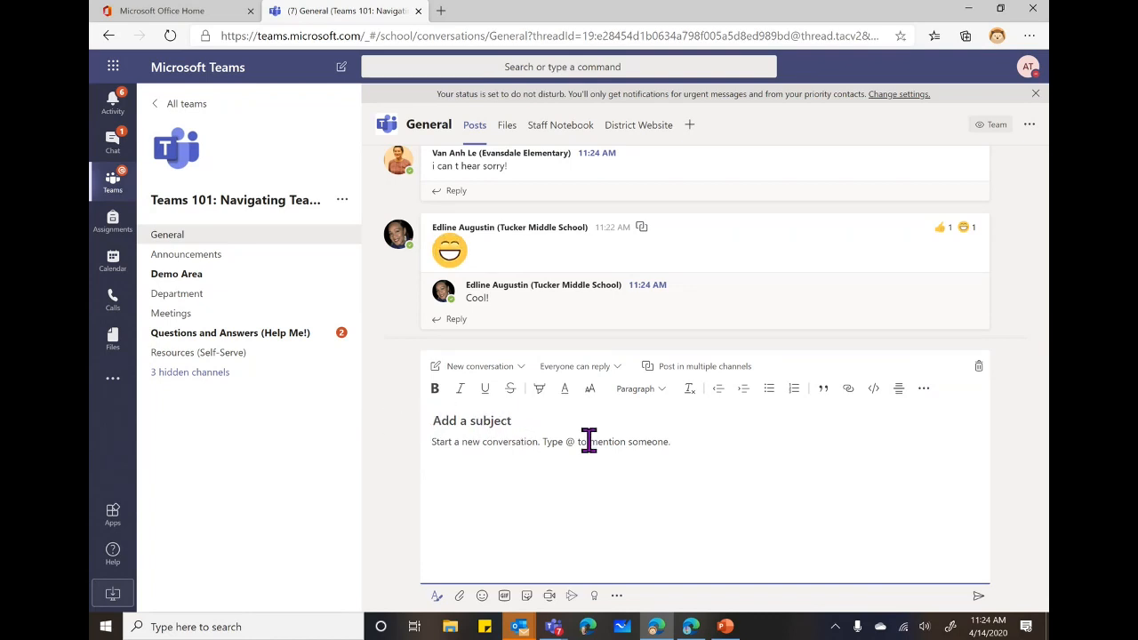
type("Info on Teams")
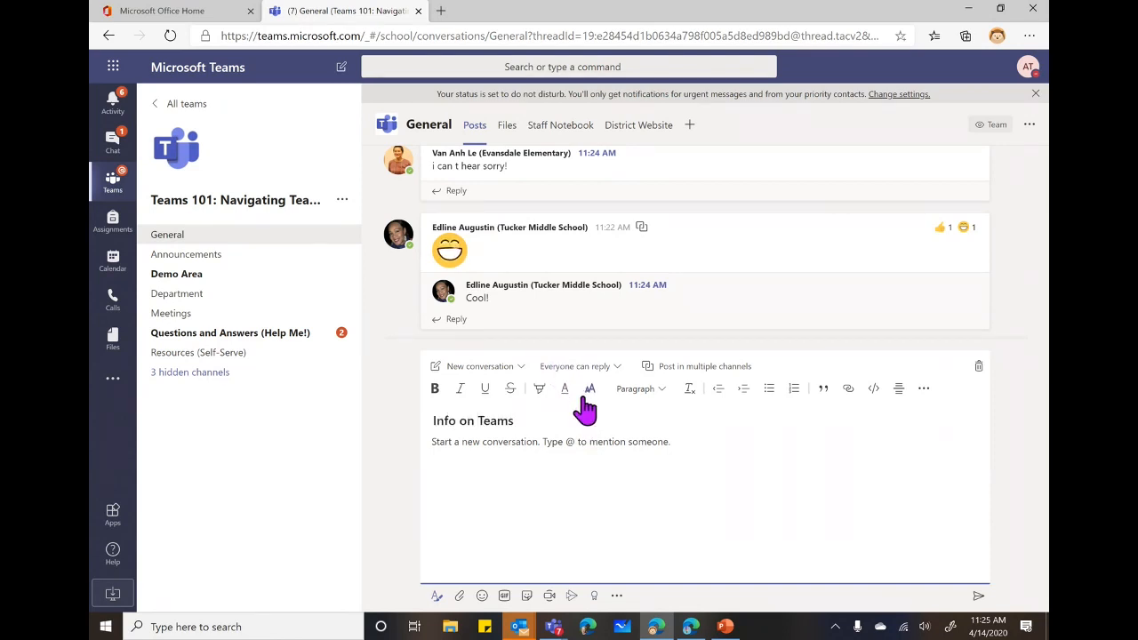
left_click(462, 597)
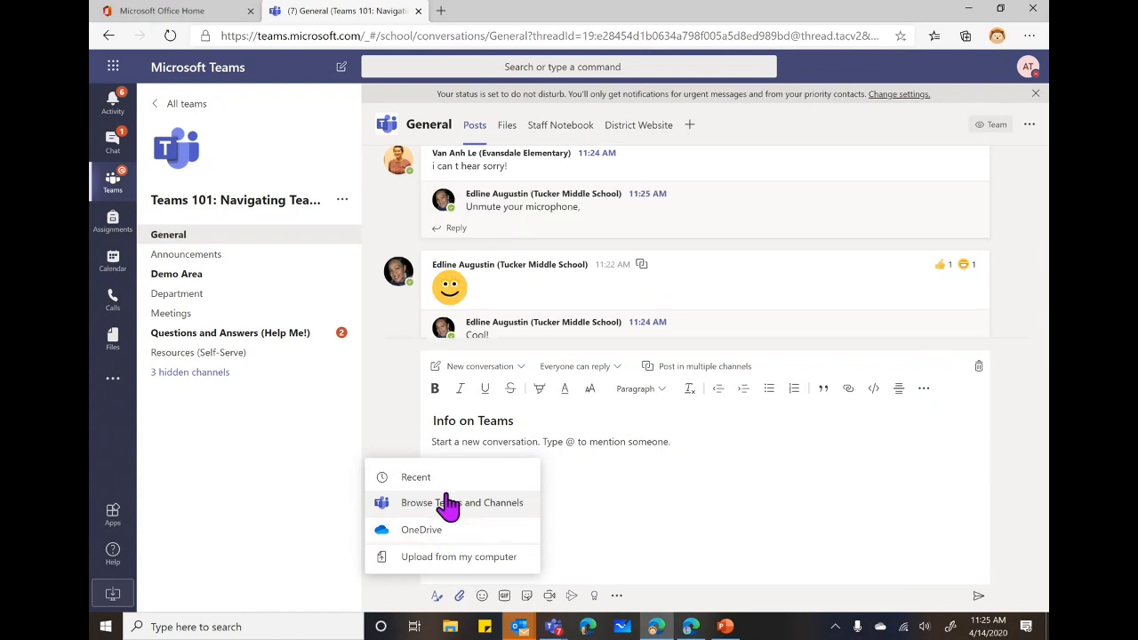
Attach Oceans Paper.docx from the Demo Area channel's files as a shared link.
left_click(449, 503)
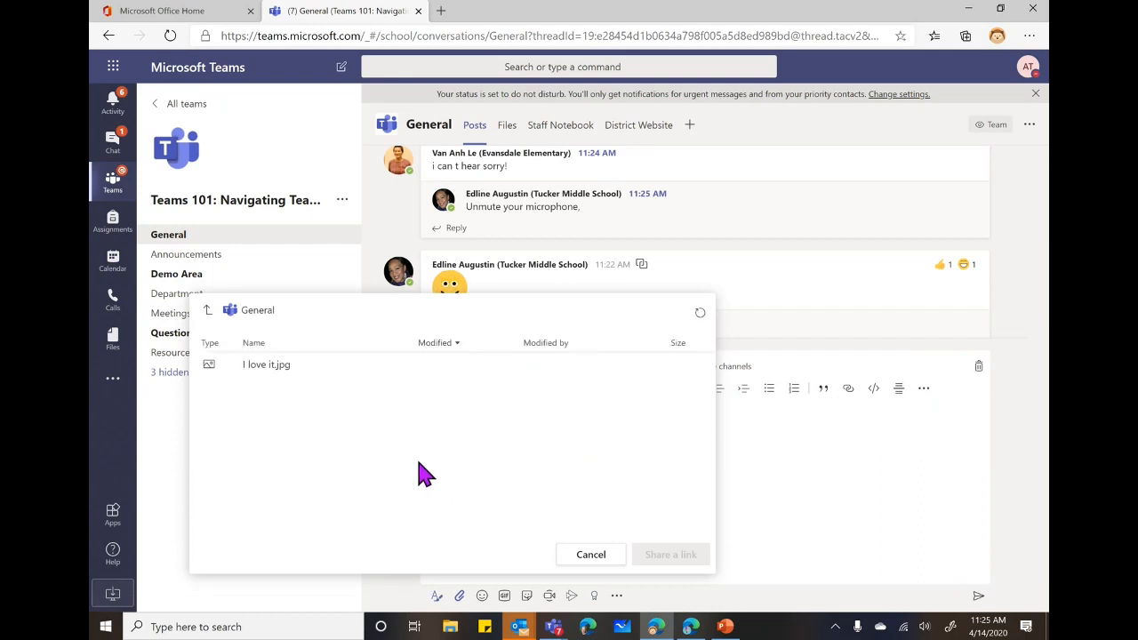
left_click(207, 310)
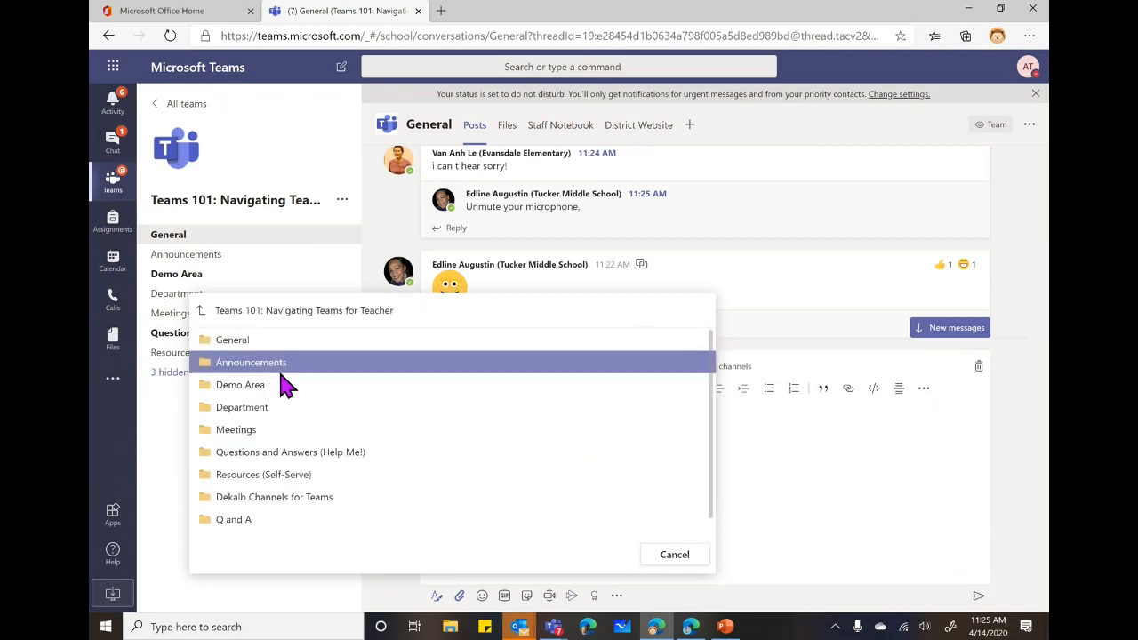
left_click(253, 391)
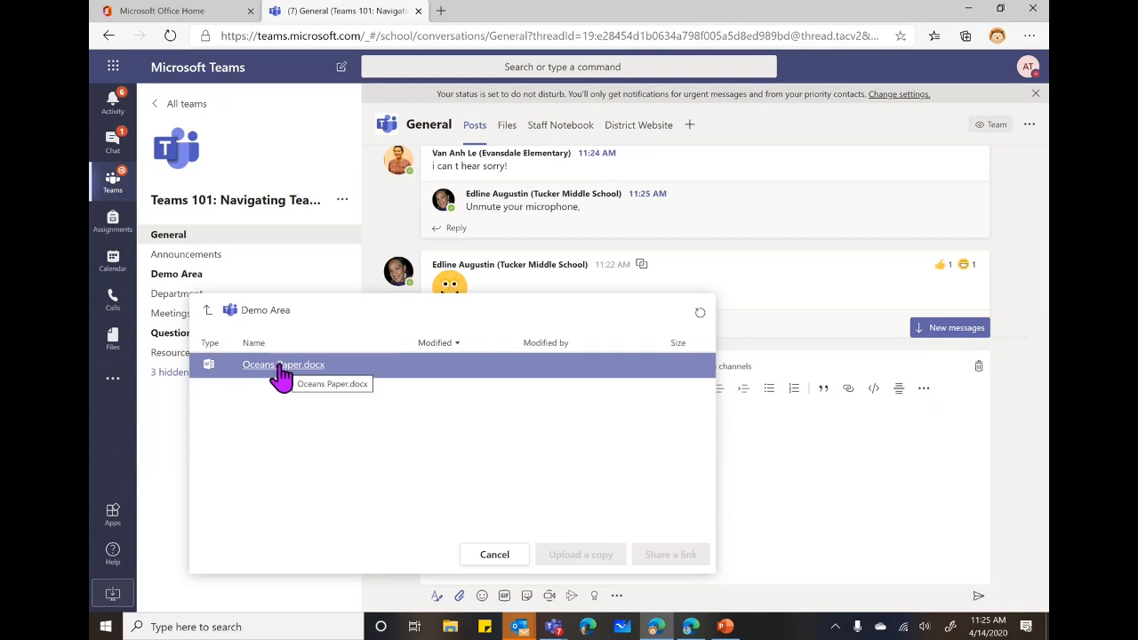
left_click(280, 371)
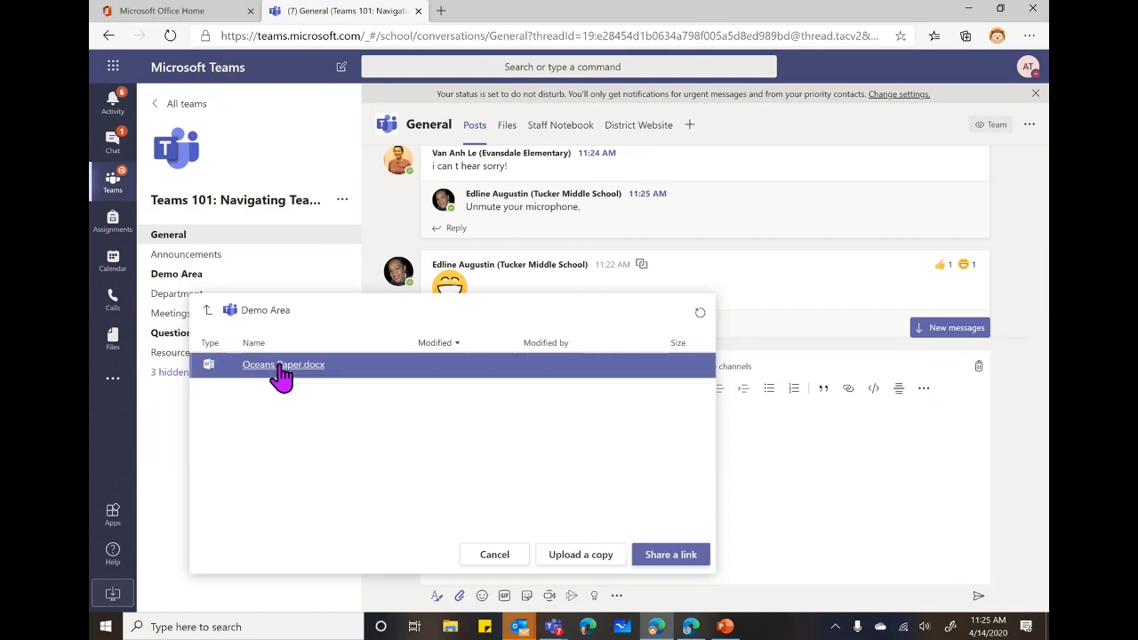
left_click(683, 556)
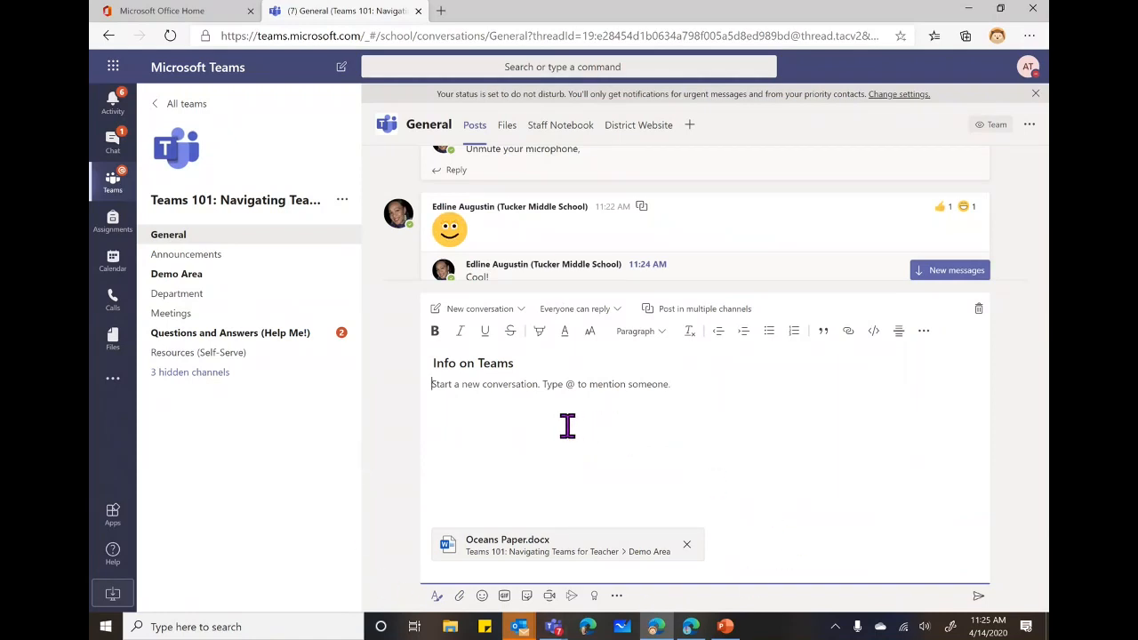
Write 'Students please add to our class oceans project' and send the post.
type("St")
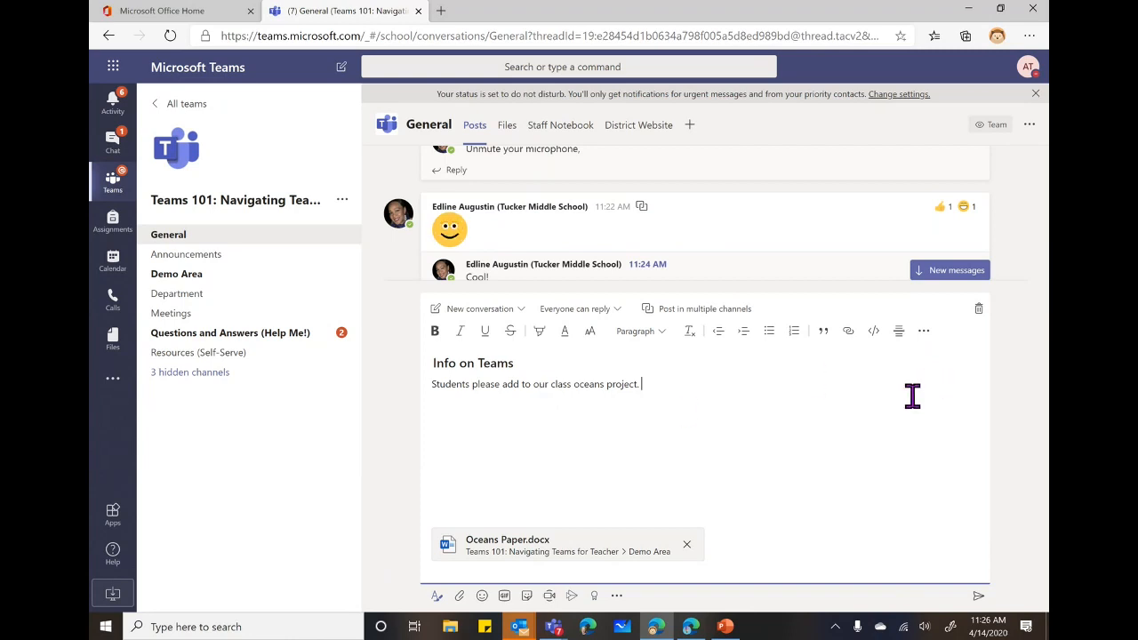
left_click(978, 595)
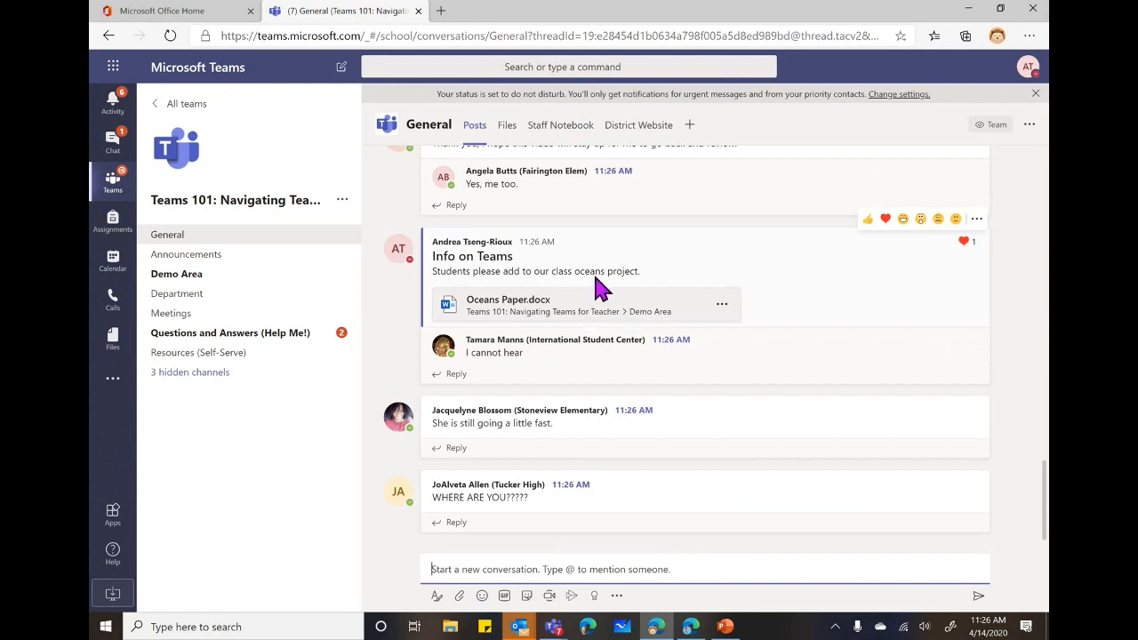
Go to the Demo Area channel and open its Files tab.
left_click(183, 277)
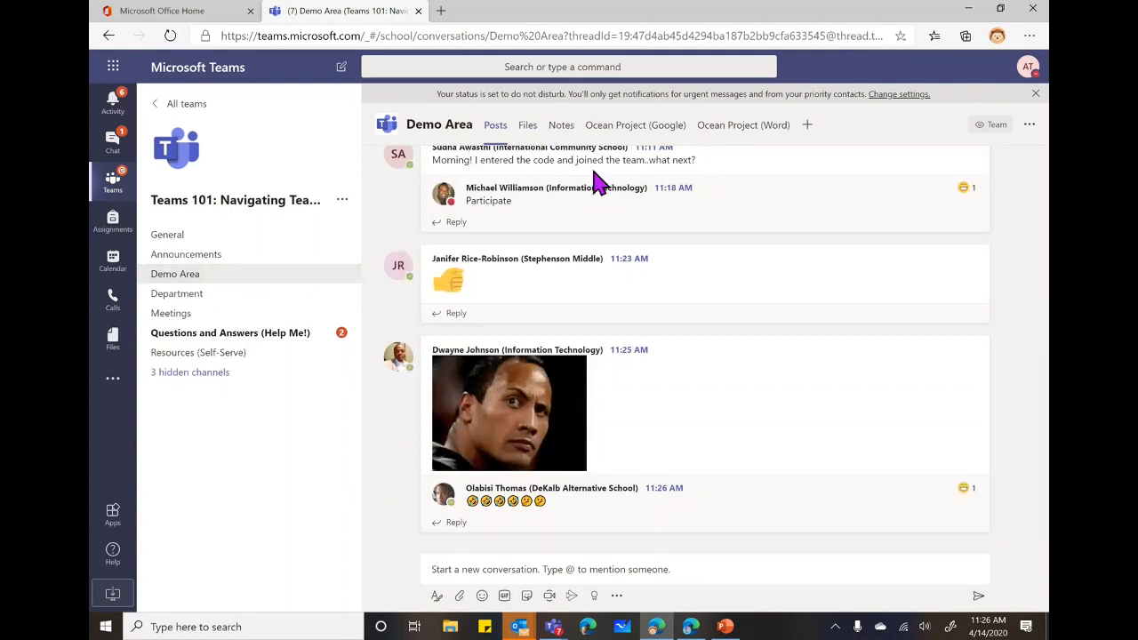
scroll(623, 235, "up", 1)
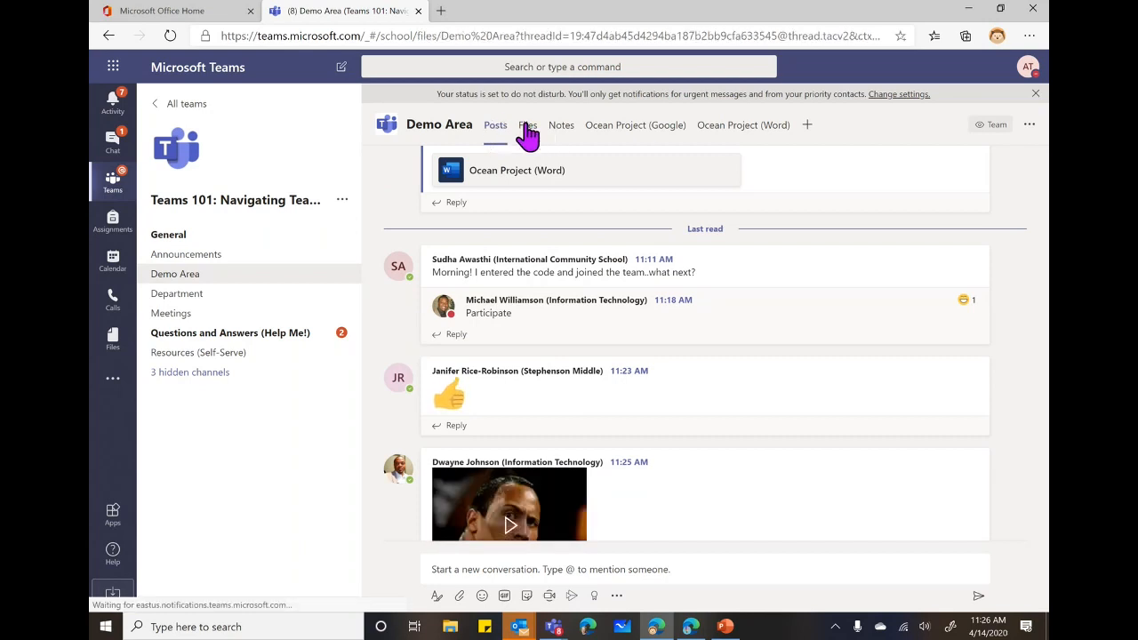
left_click(527, 126)
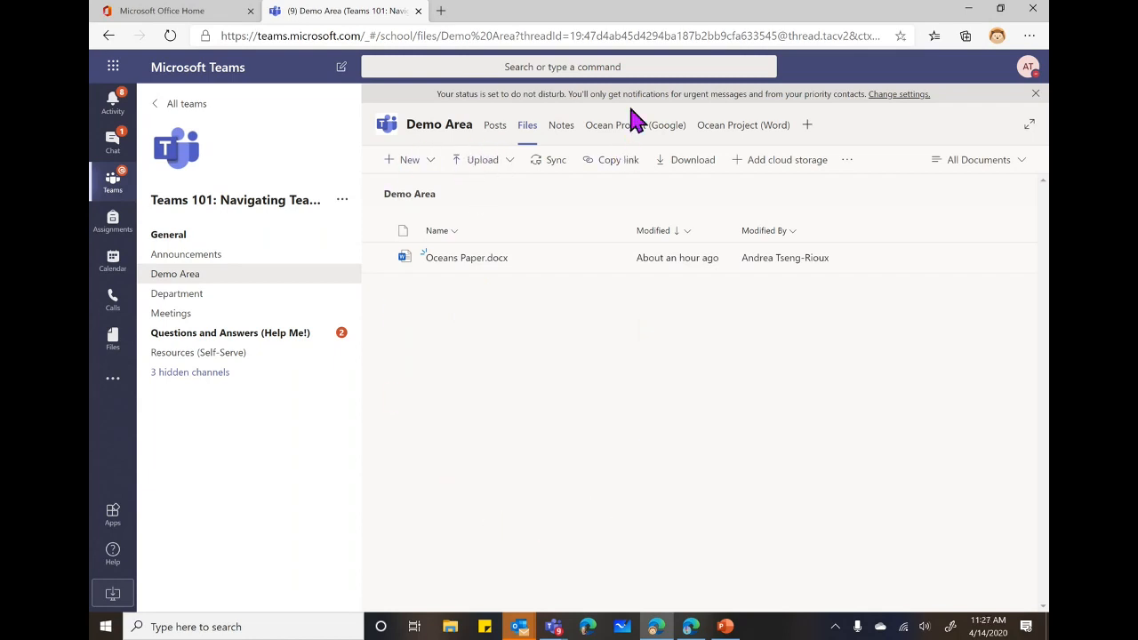
Open the Ocean Project (Word) tab and edit Oceans Paper.docx in Word for the web.
left_click(738, 127)
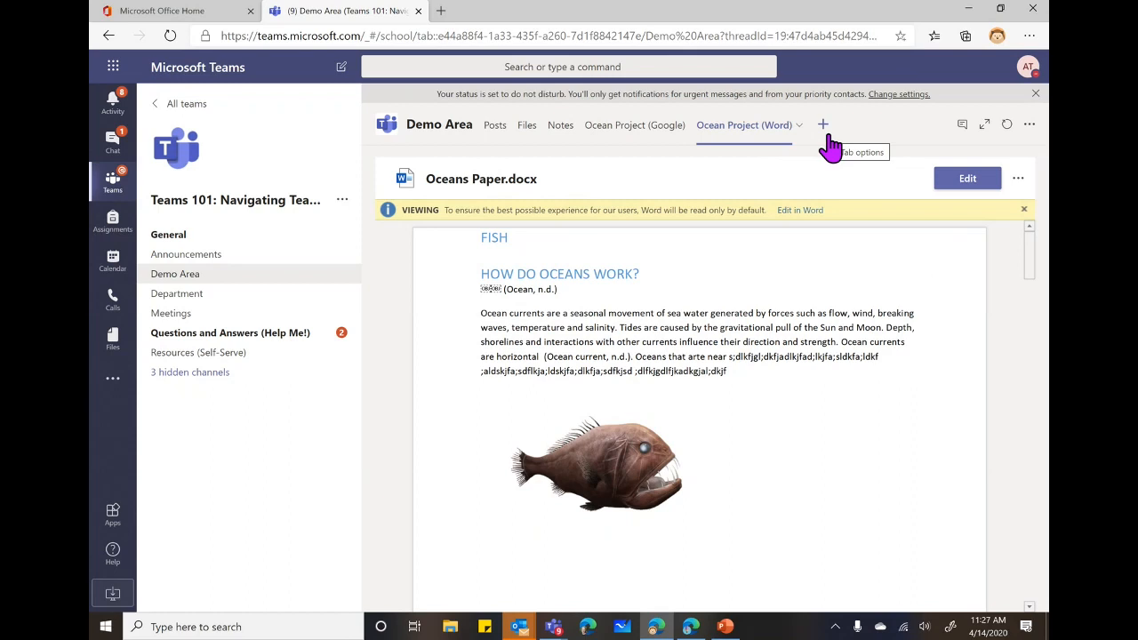
left_click(948, 185)
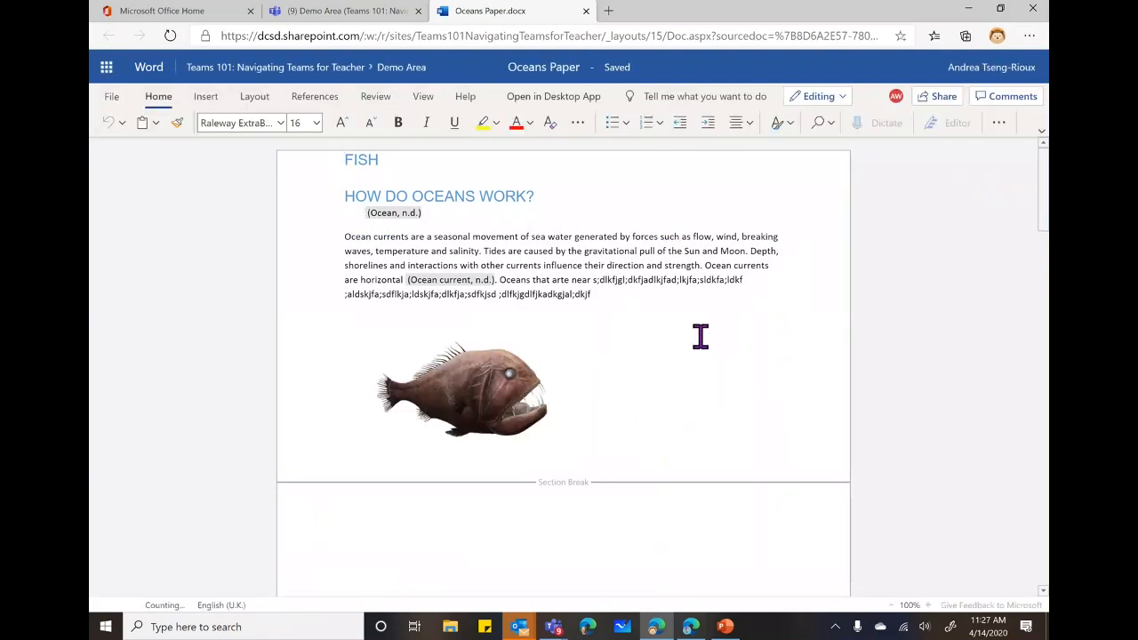
Append filler text to the end of the ocean currents paragraph, then return to the Demo Area tab.
left_click(602, 299)
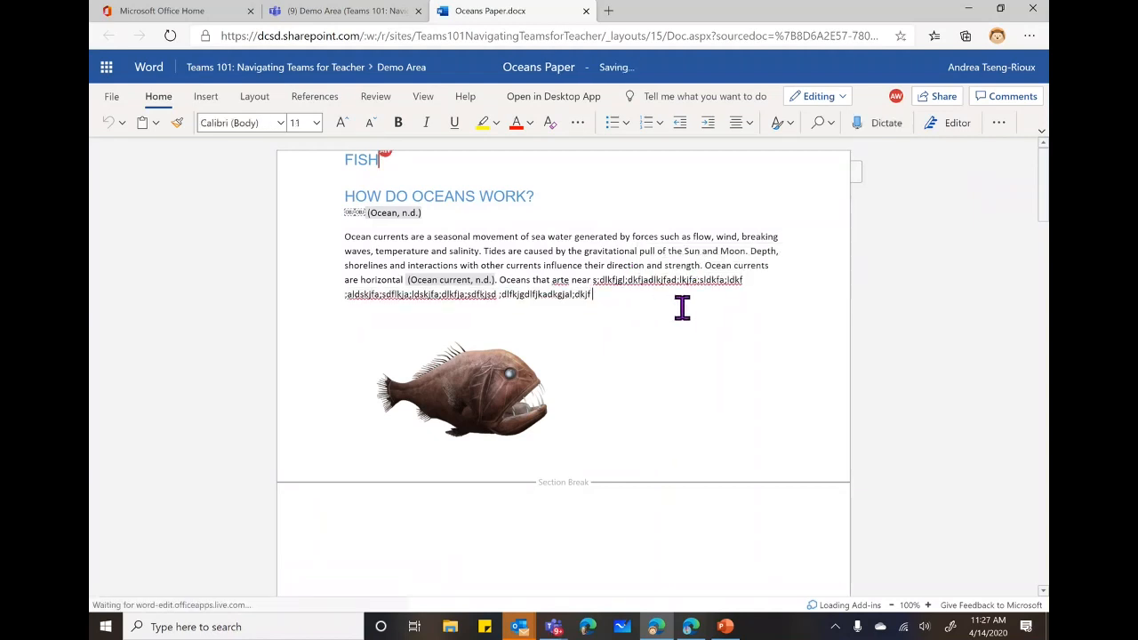
type(";dslkjfasl;dfjkkjtn")
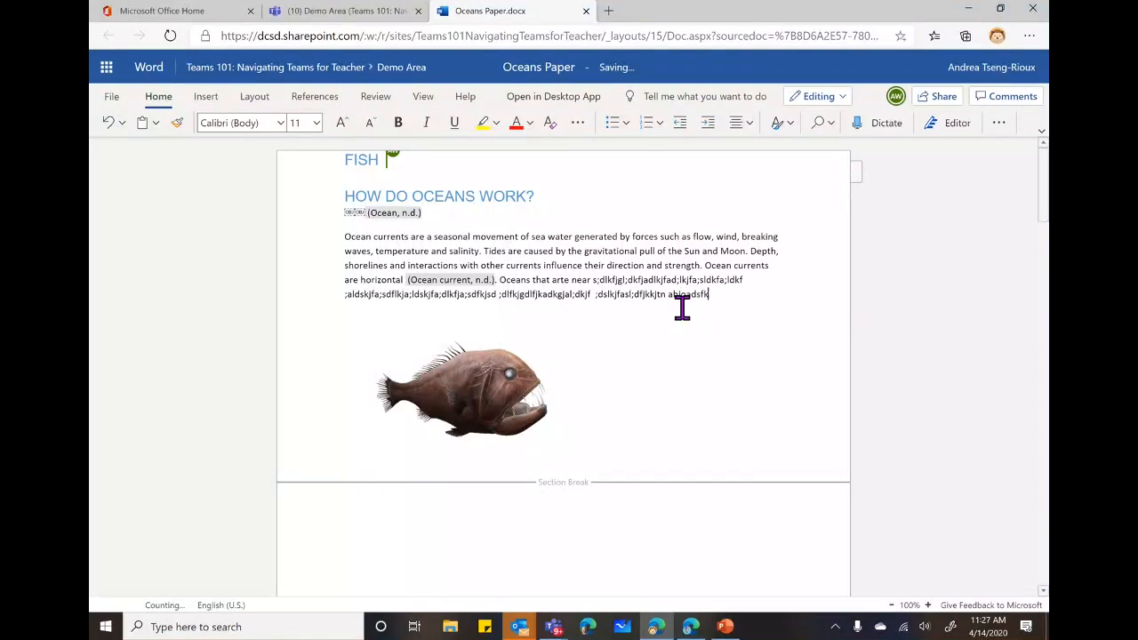
type(" ahioadsfkljens.")
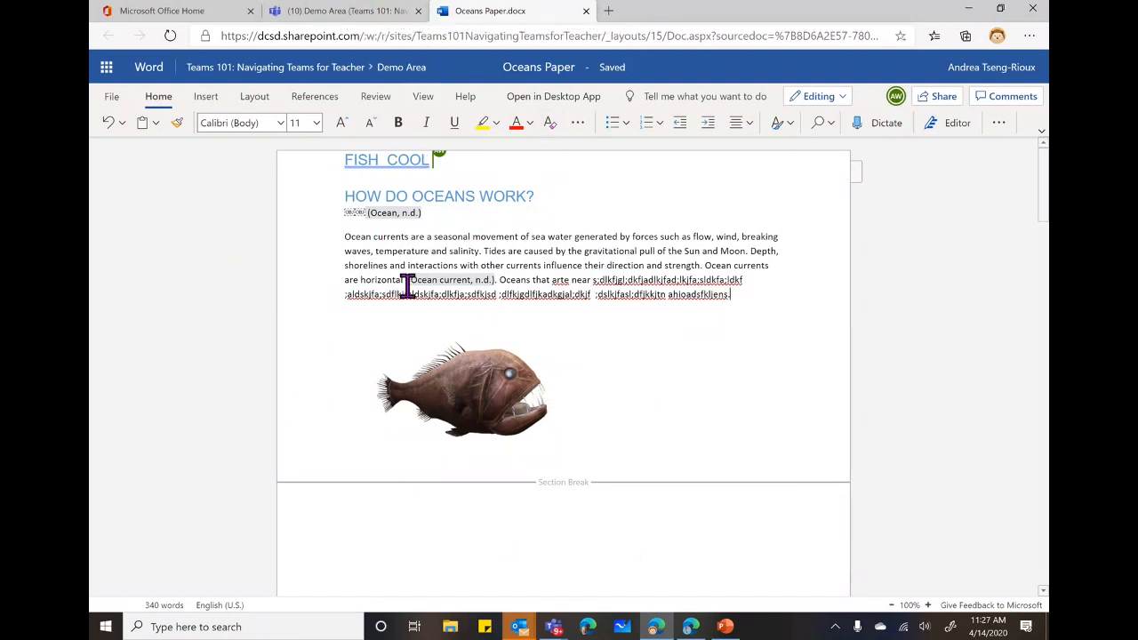
left_click(343, 12)
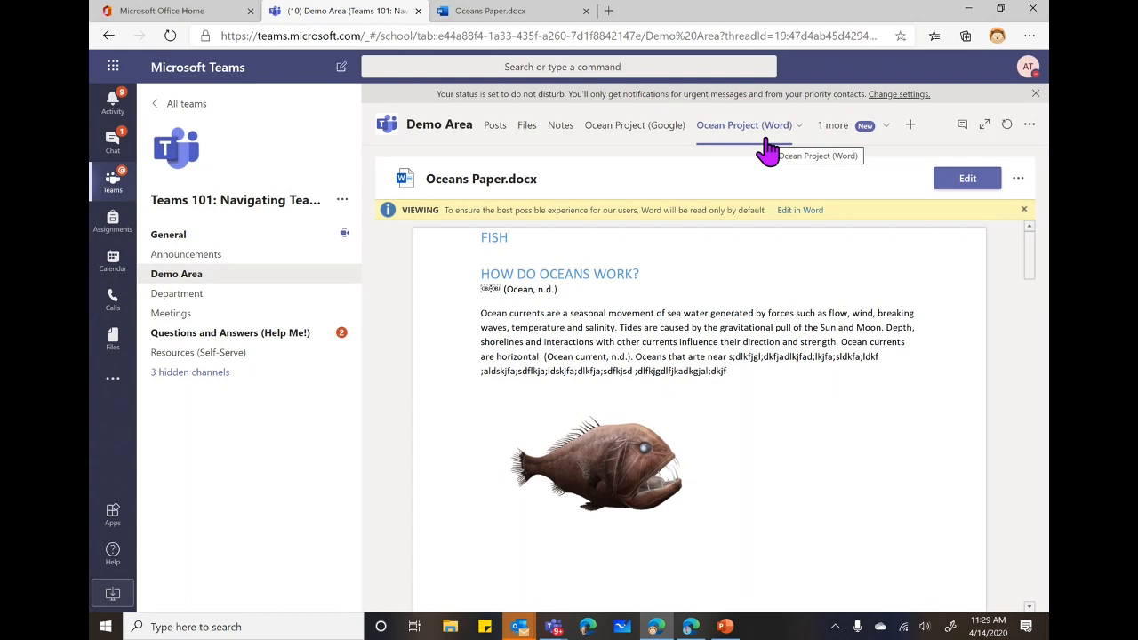
In the GO LIVE deck, browse the Slide Show subtitle language settings and close them unchanged.
left_click(725, 628)
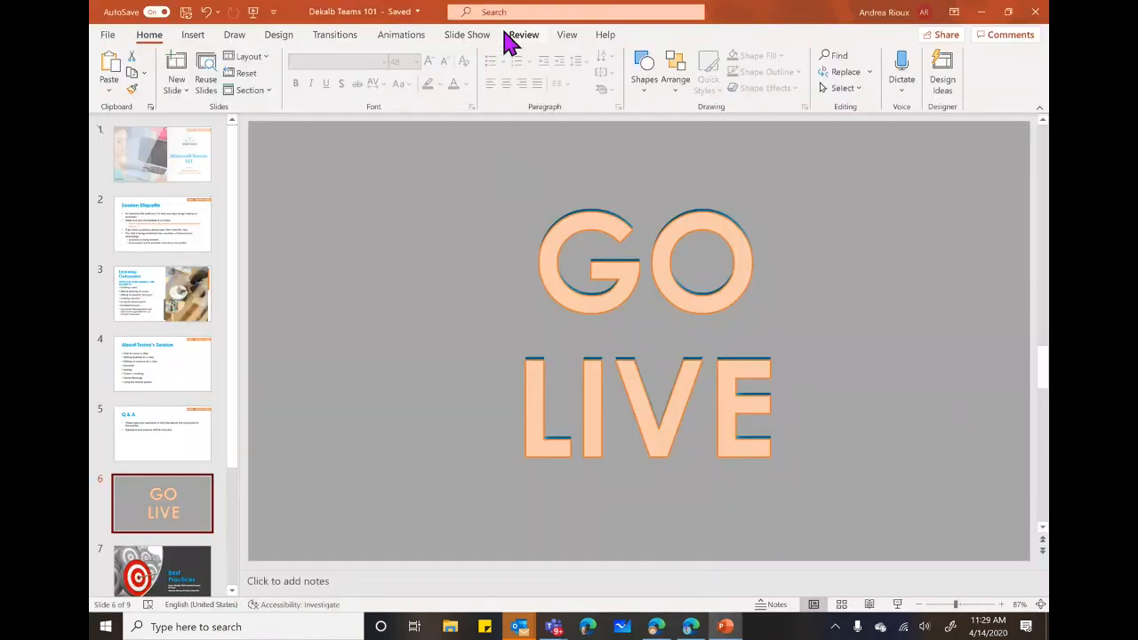
left_click(458, 40)
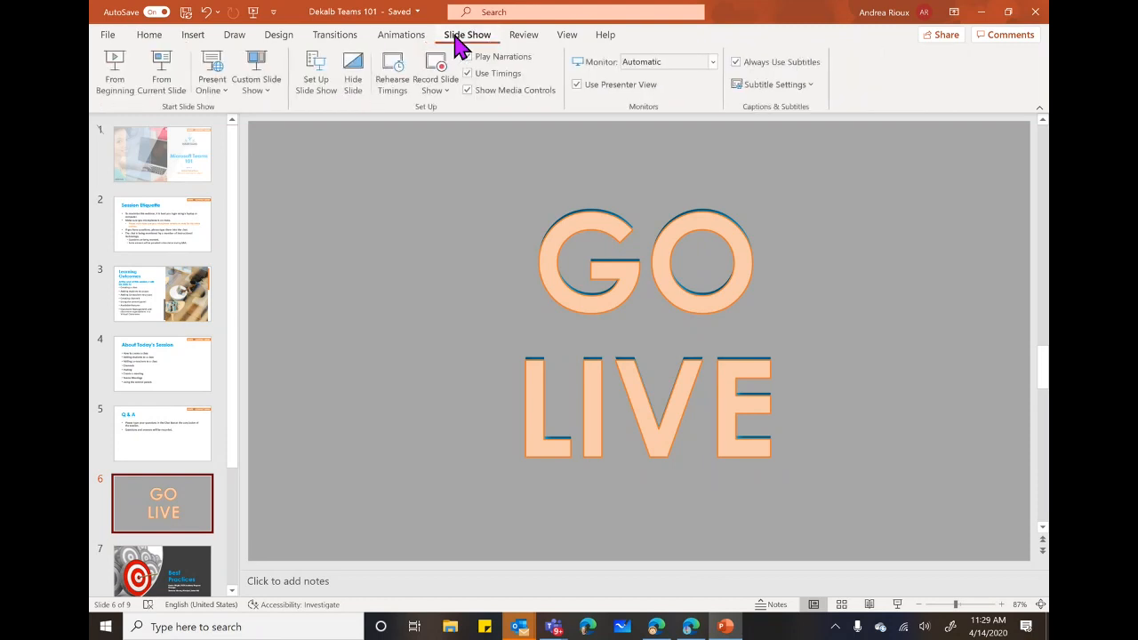
left_click(809, 85)
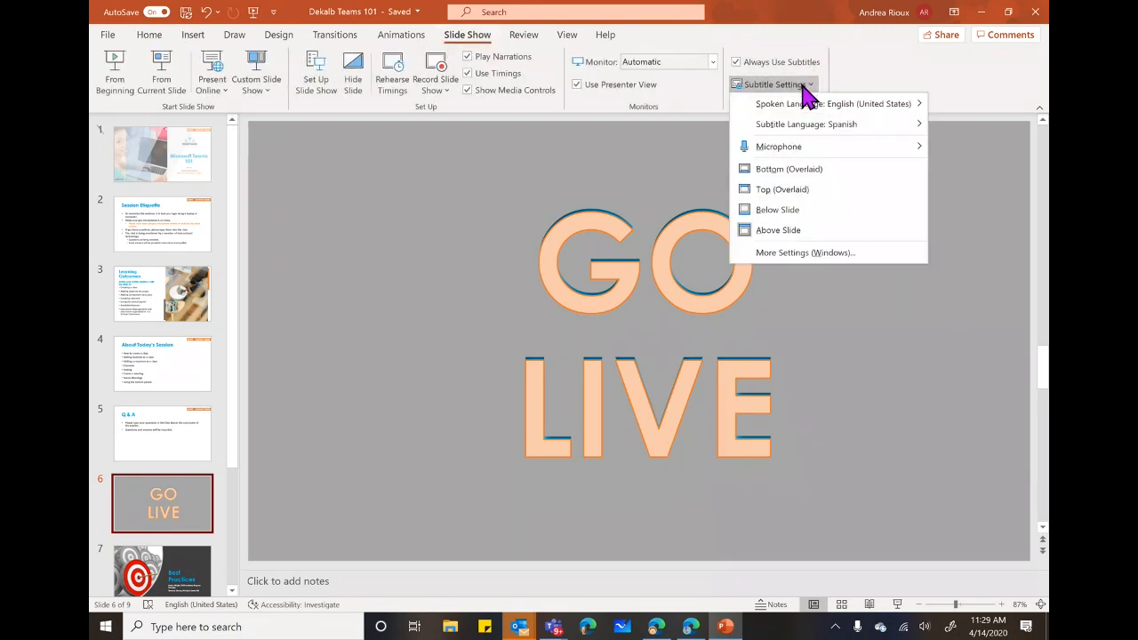
mouse_move(860, 107)
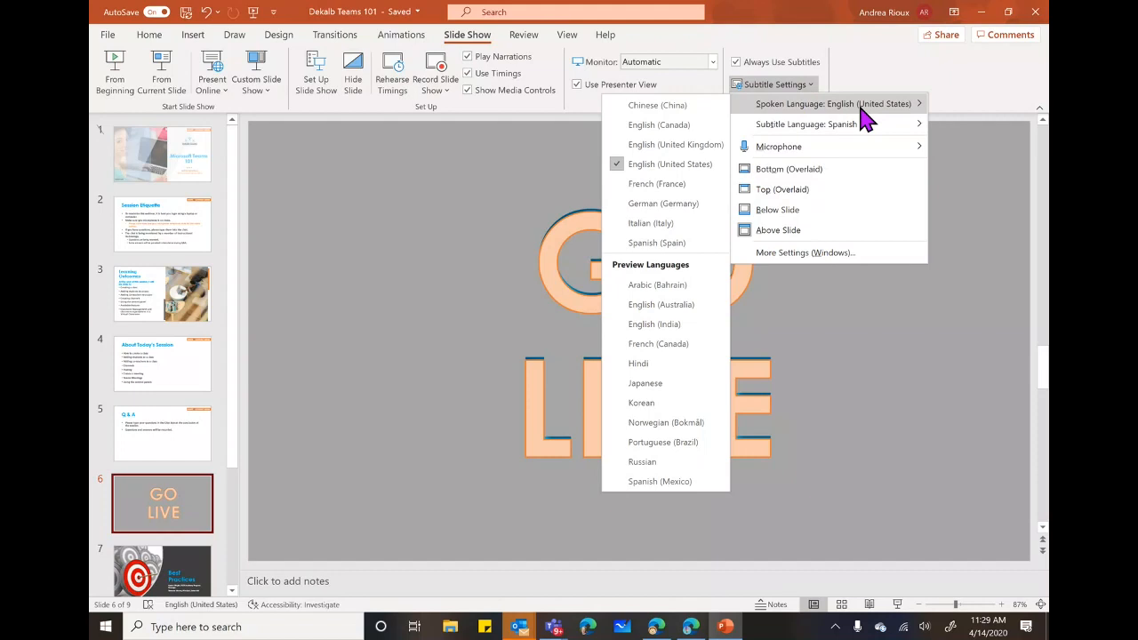
mouse_move(852, 131)
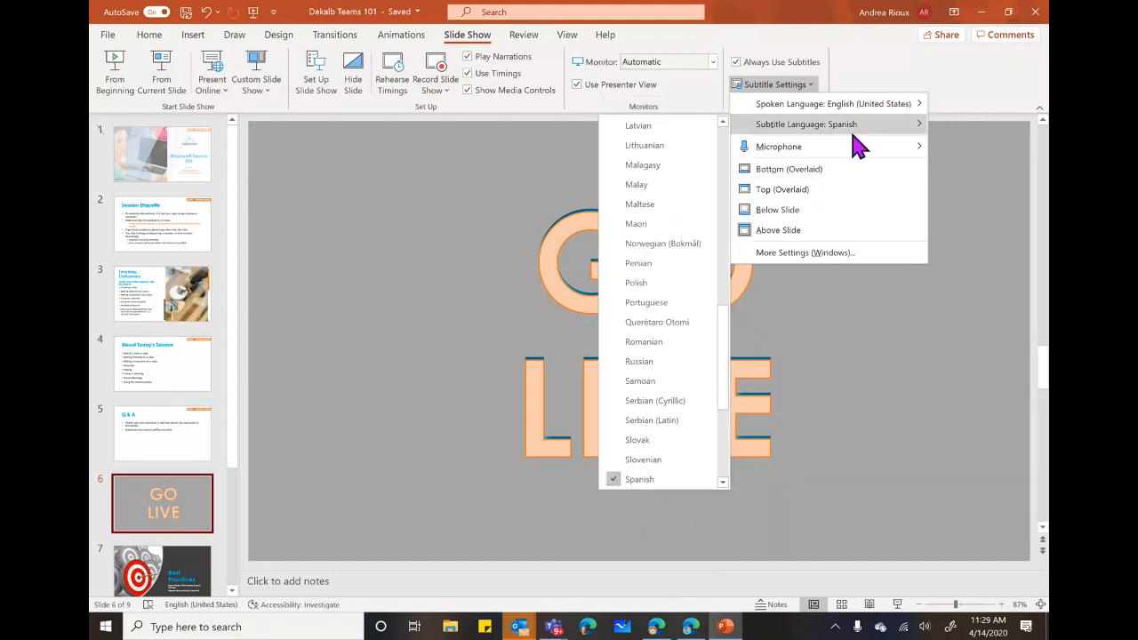
scroll(691, 258, "down", 4)
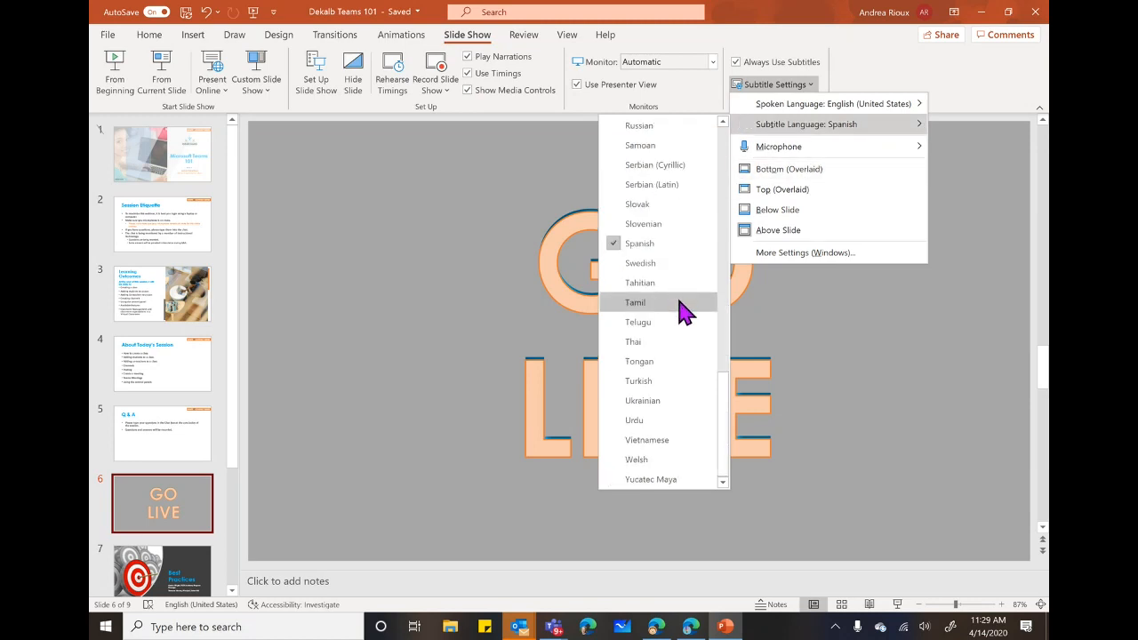
scroll(683, 302, "up", 12)
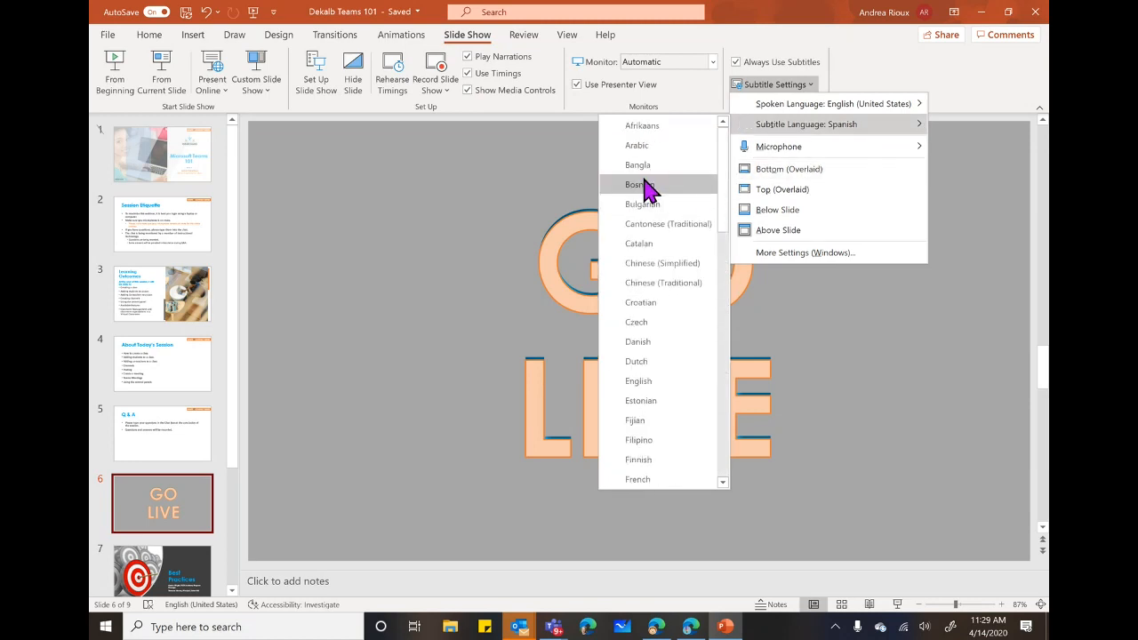
left_click(973, 98)
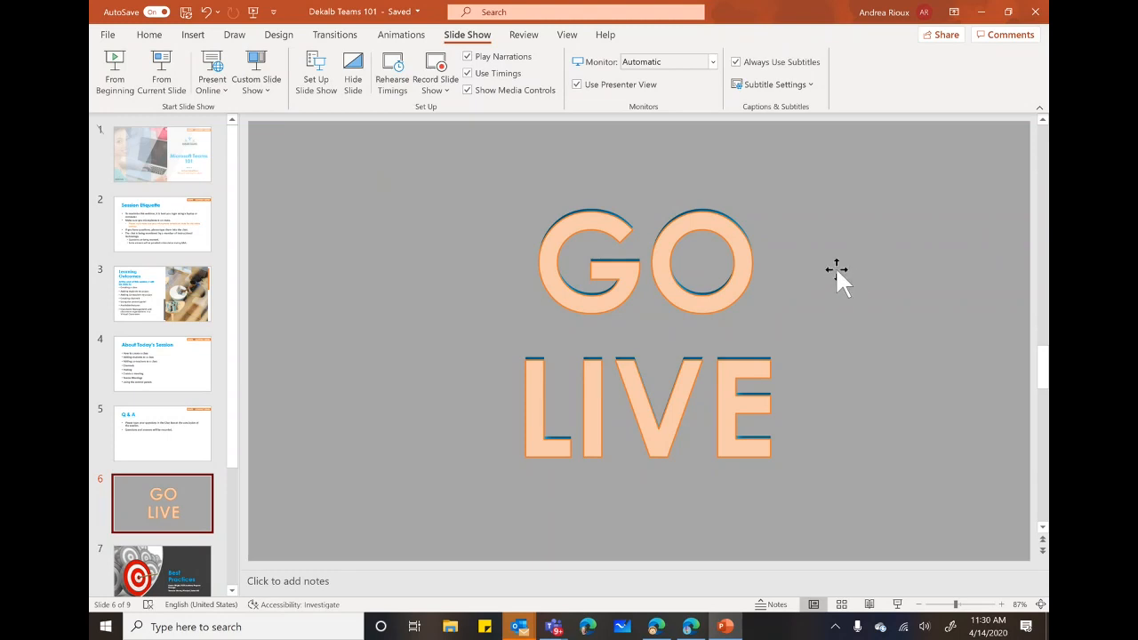
Reopen and dismiss Subtitle Settings, then minimize PowerPoint to bring Teams forward.
left_click(809, 86)
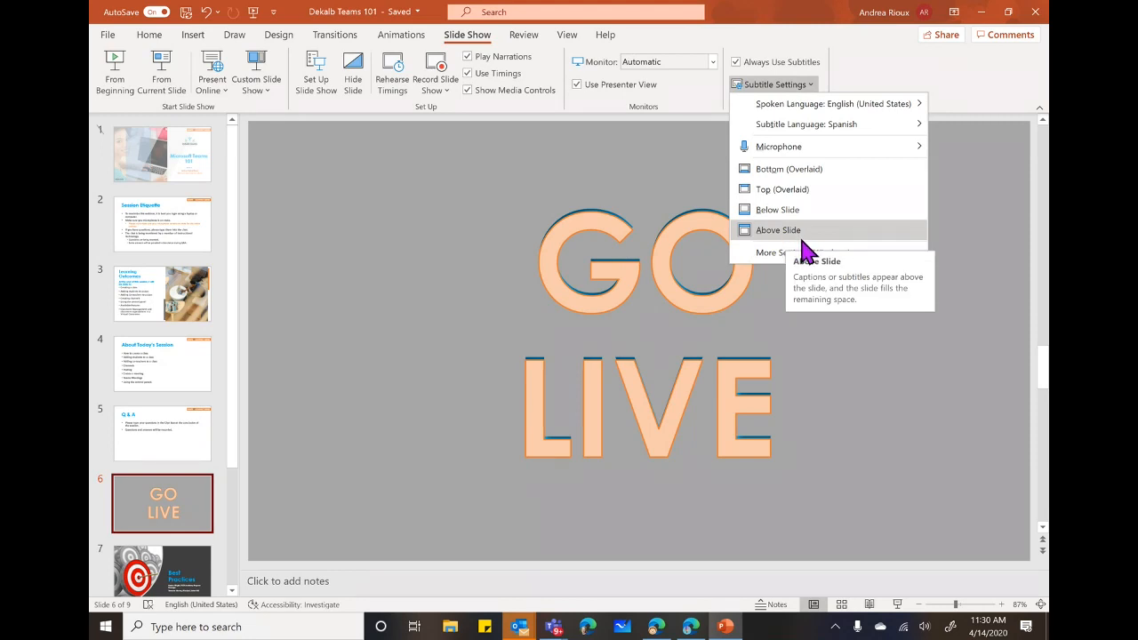
left_click(942, 91)
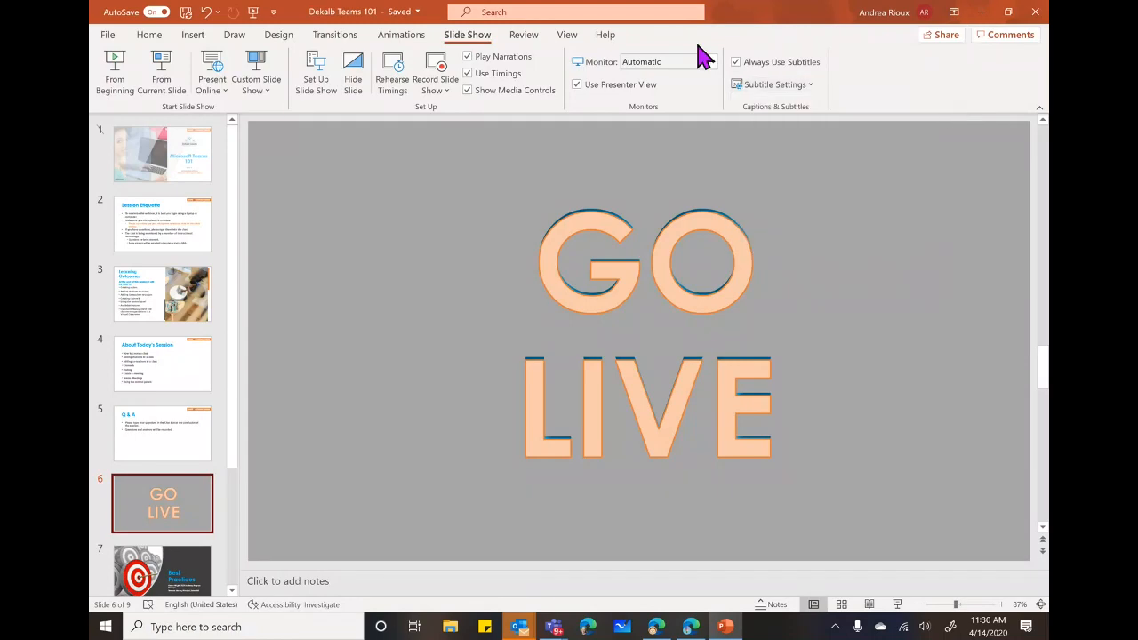
left_click(983, 12)
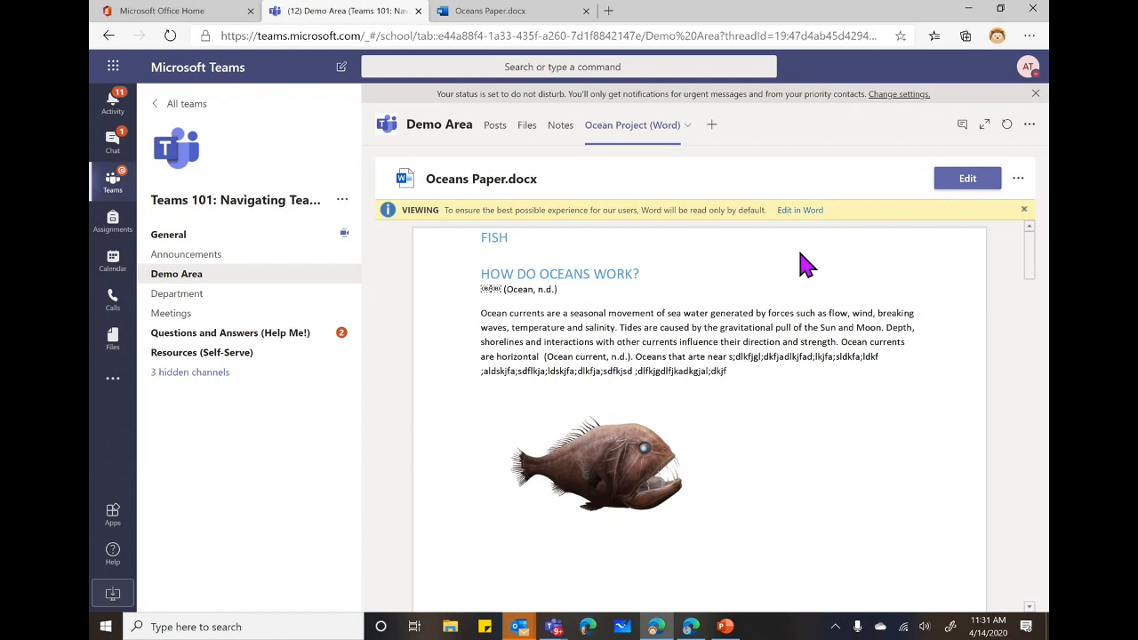
Switch to the Announcements channel from the team's channel list.
left_click(189, 260)
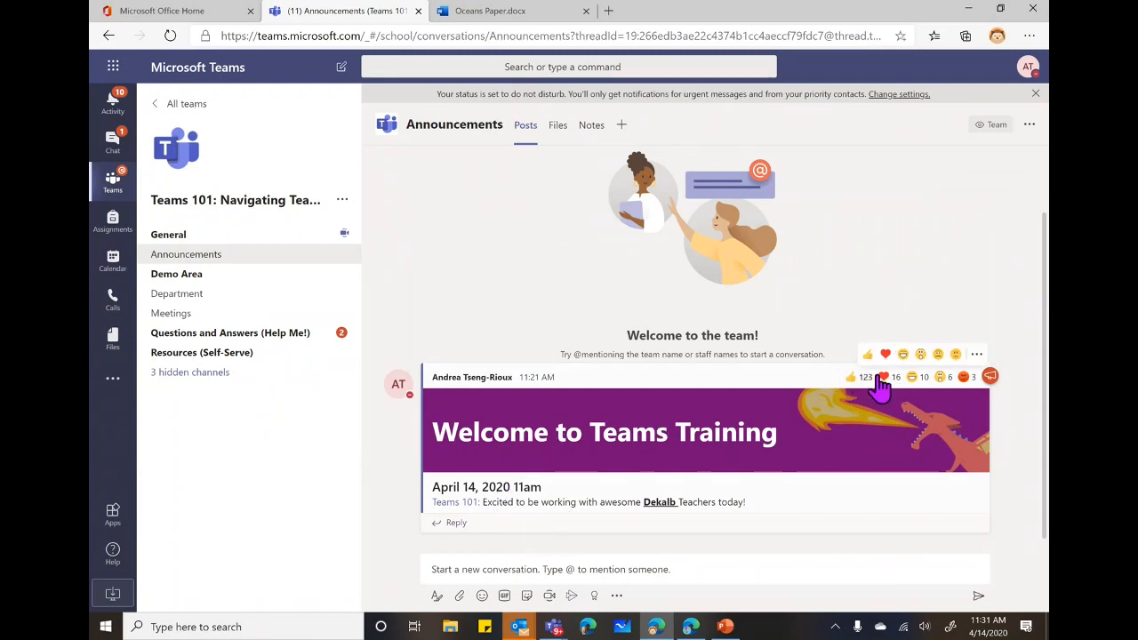
mouse_move(975, 390)
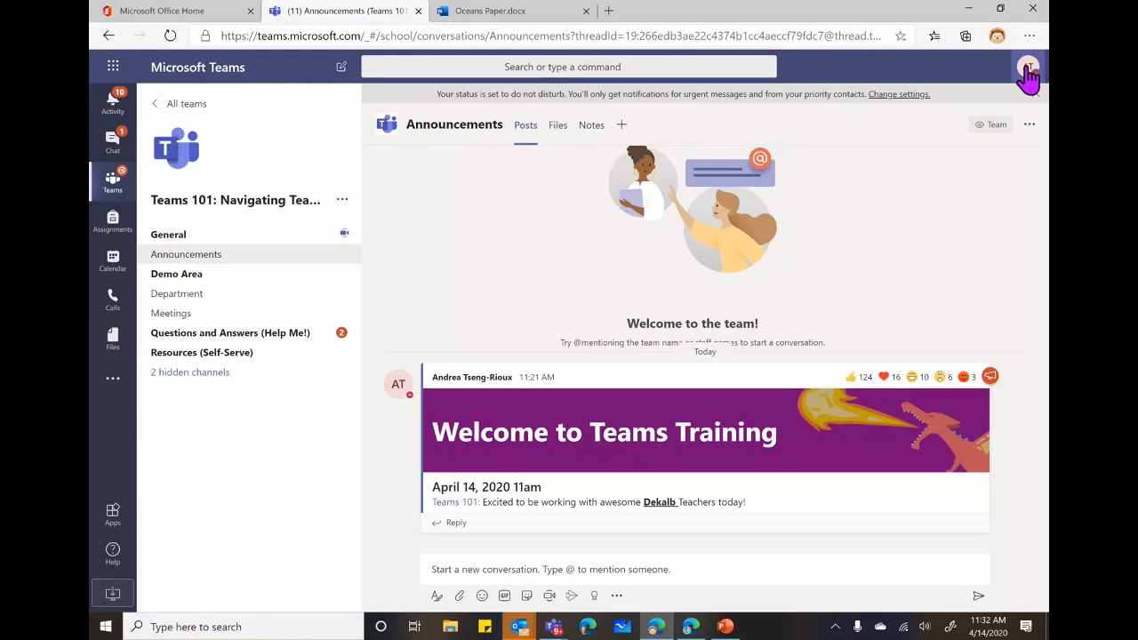
Open Settings from the profile menu, then switch to the other Edge window running Teams.
left_click(1026, 71)
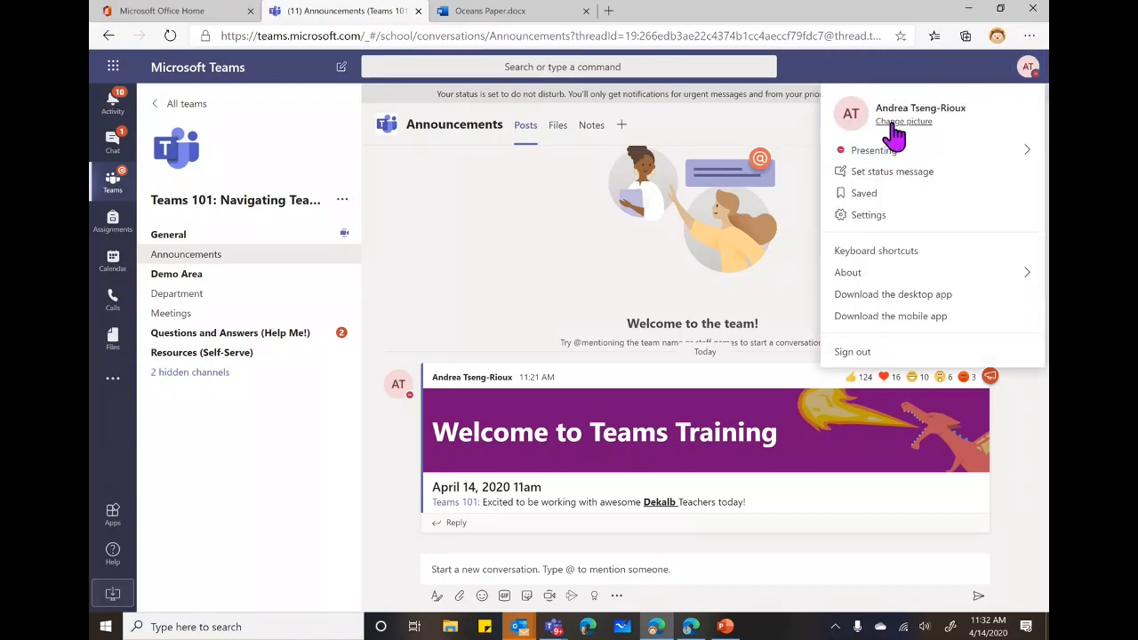
left_click(887, 222)
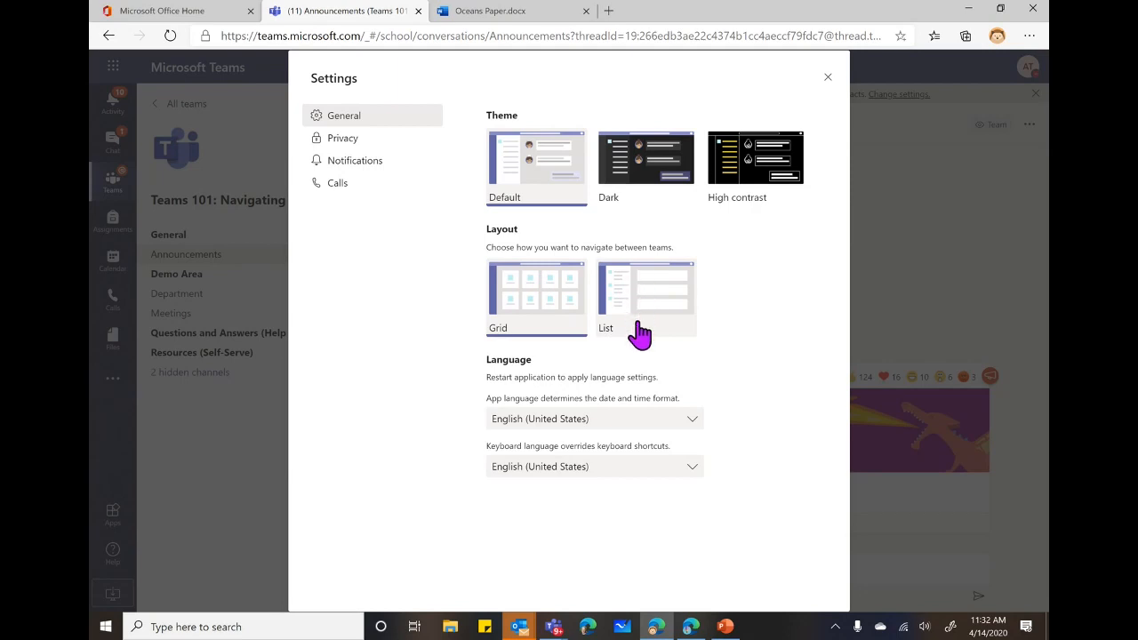
left_click(691, 626)
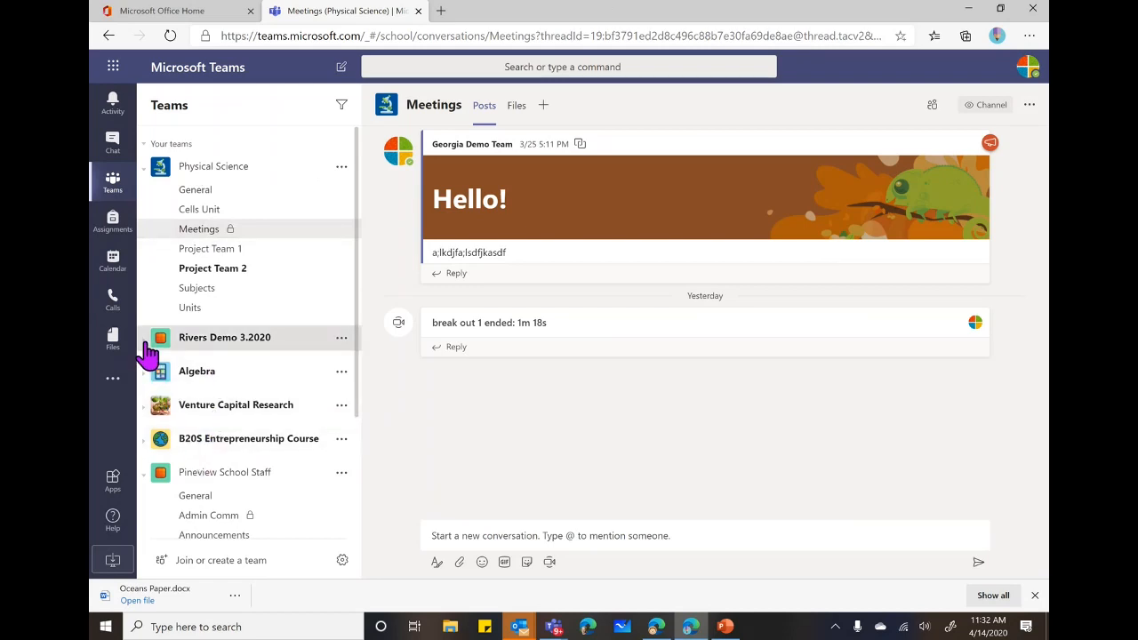
left_click(147, 354)
left_click(147, 354)
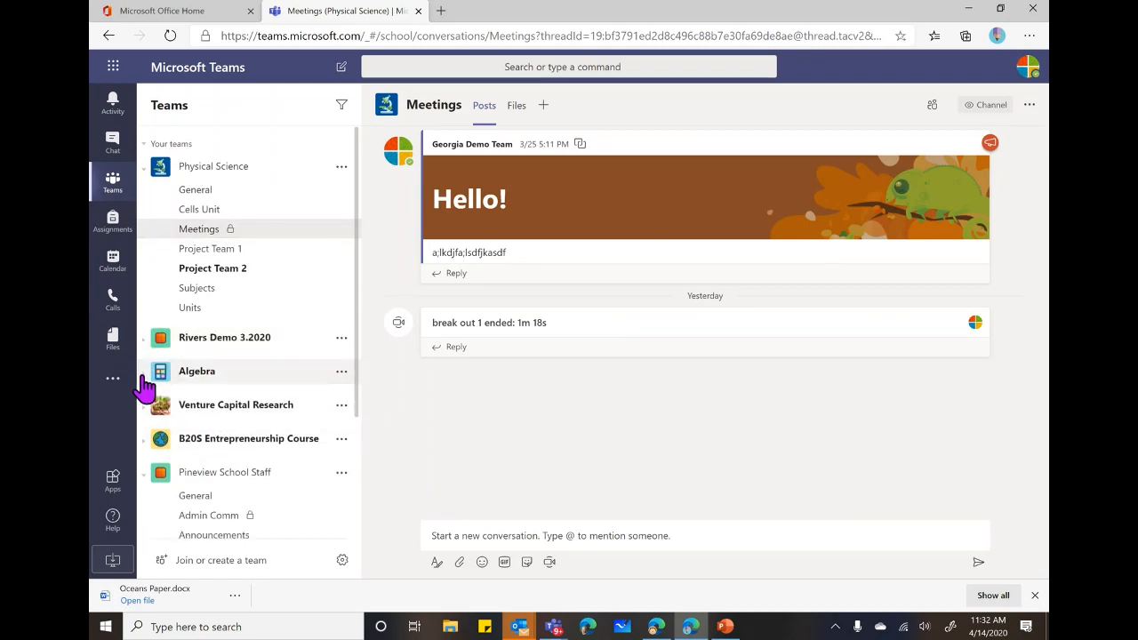
left_click(142, 374)
left_click(142, 373)
Go to the Notifications page of Settings and expand the Personal mentions options.
left_click(968, 17)
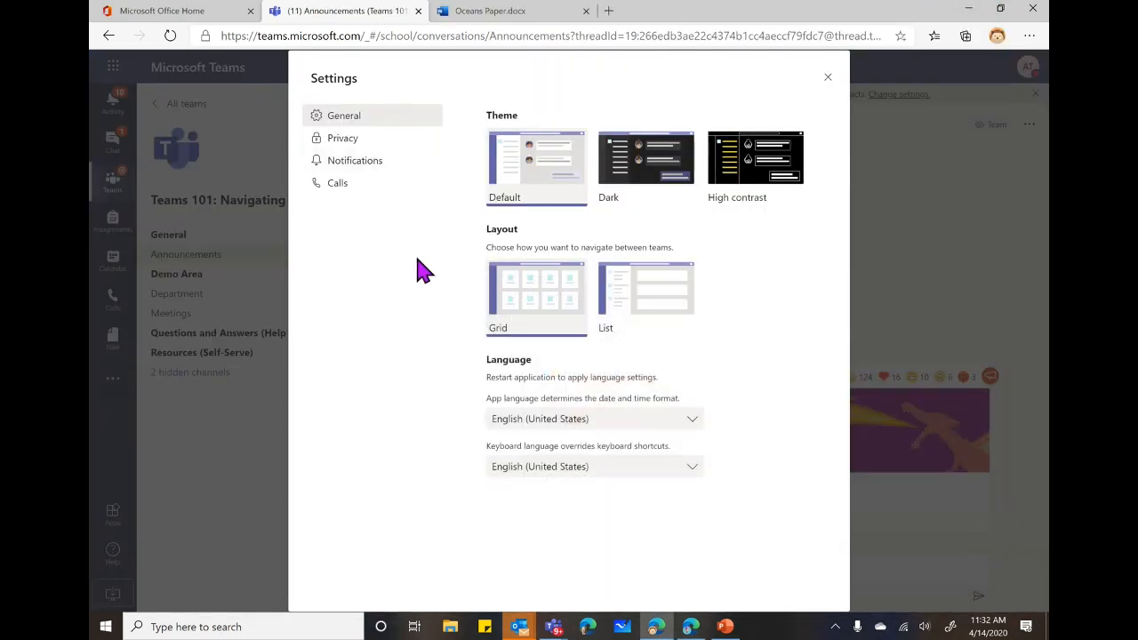
left_click(367, 177)
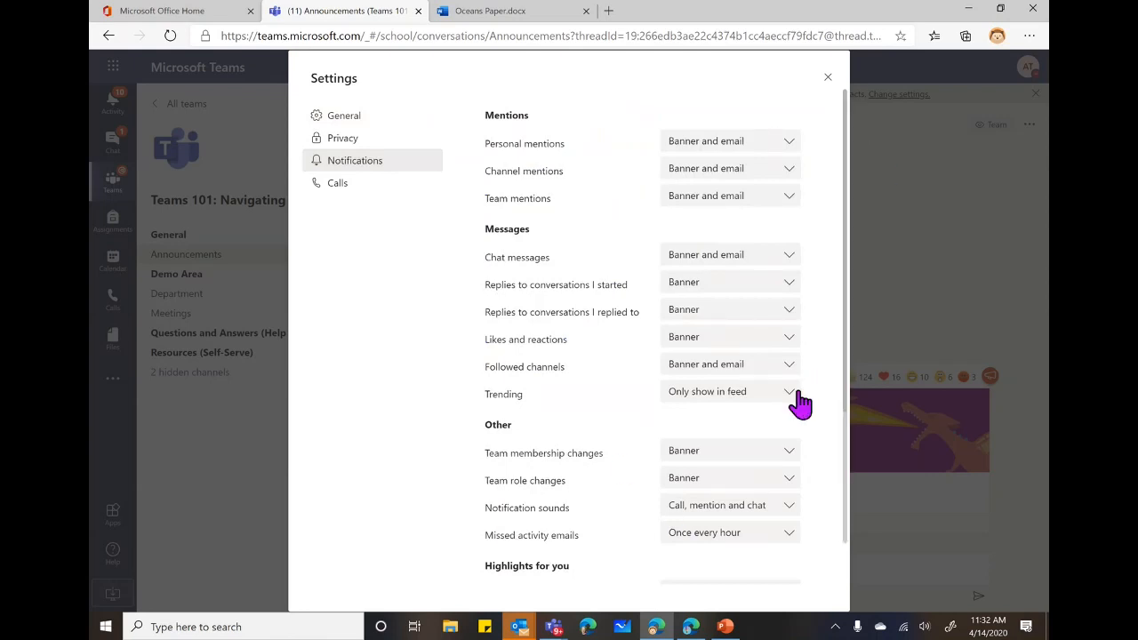
left_click(787, 144)
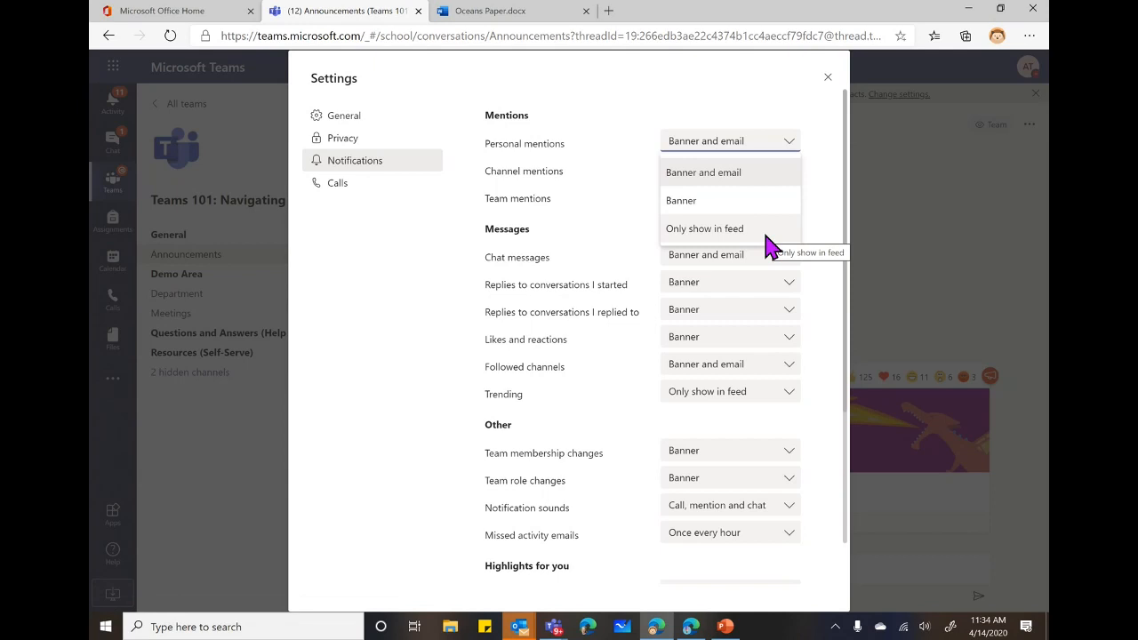
Leave Personal mentions unchanged, close Settings, and expand the Announcements compose box.
left_click(818, 228)
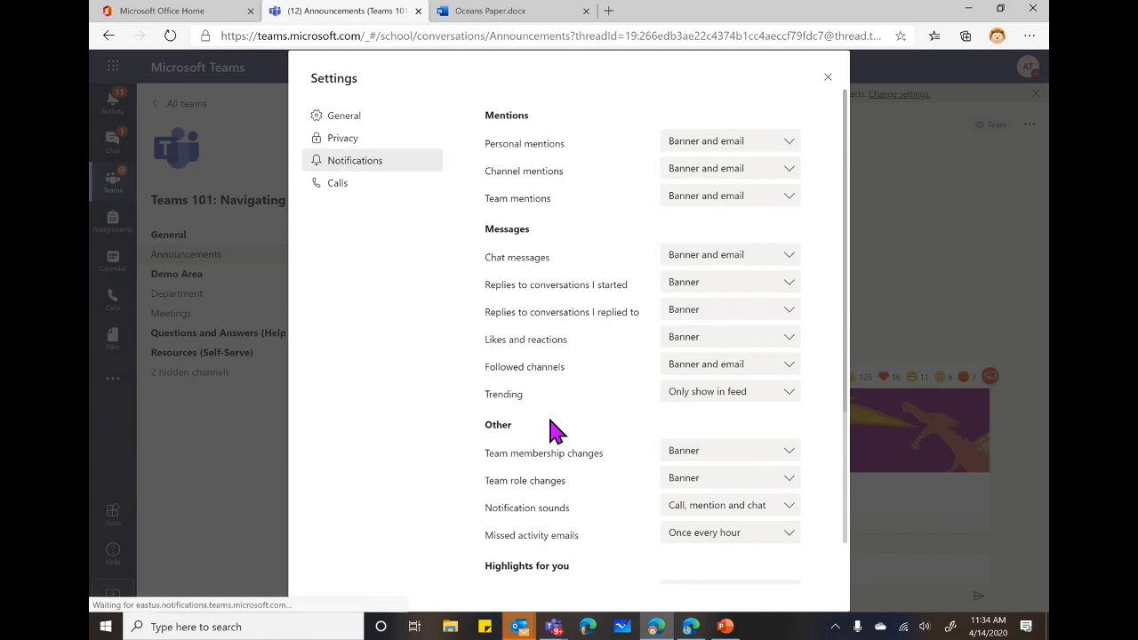
left_click(827, 78)
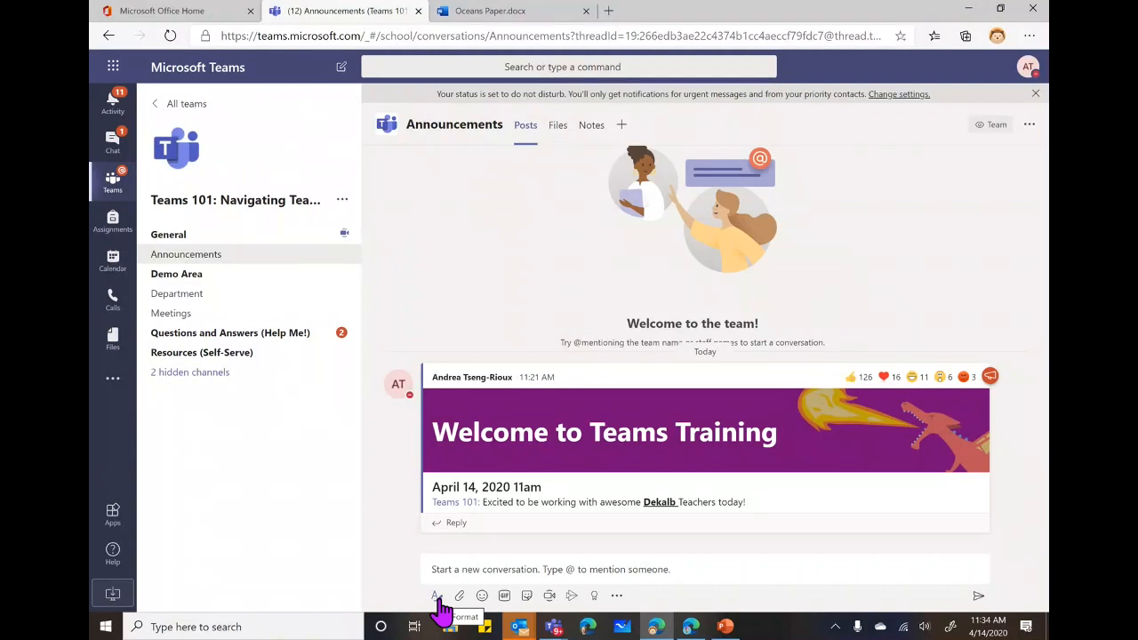
left_click(437, 597)
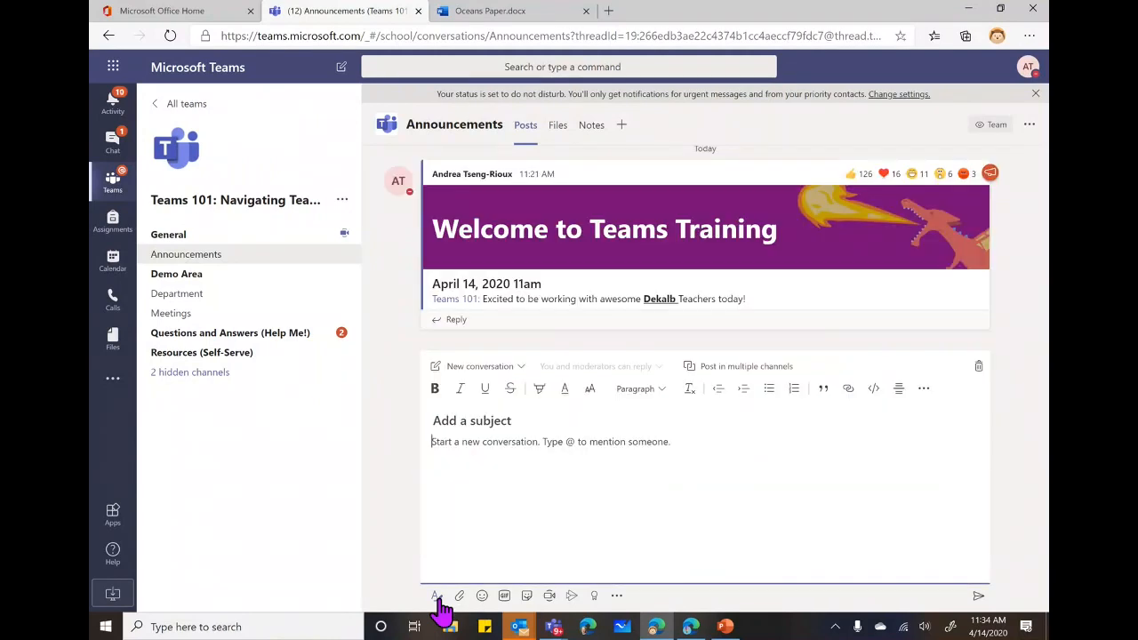
Make the new post an Announcement and type the headline 'Annoucement'.
left_click(519, 371)
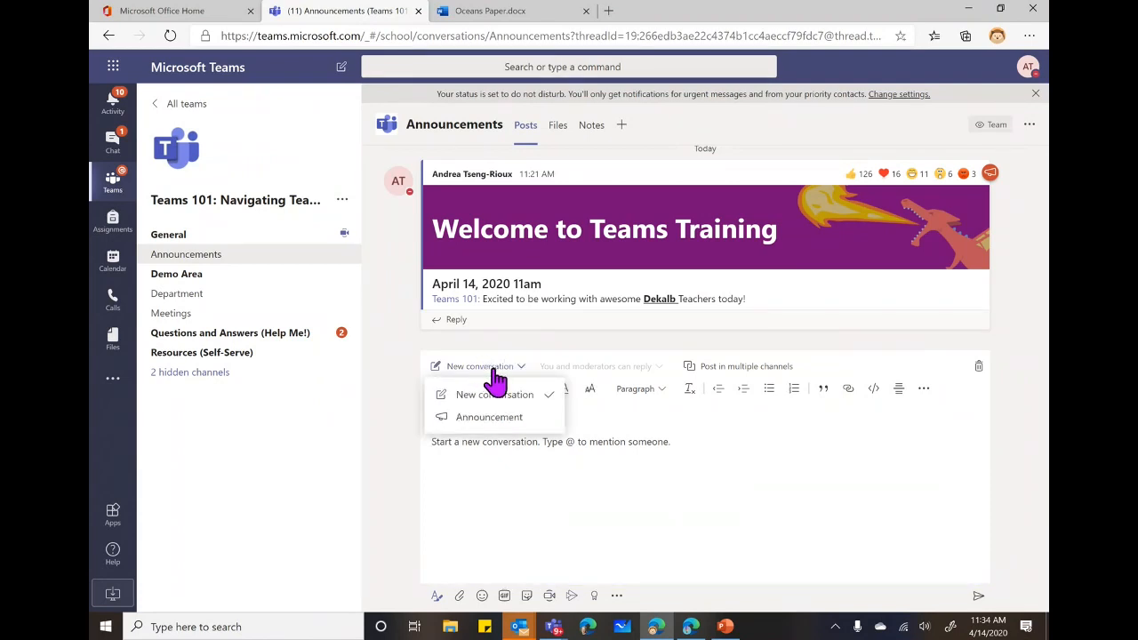
left_click(507, 419)
left_click(631, 360)
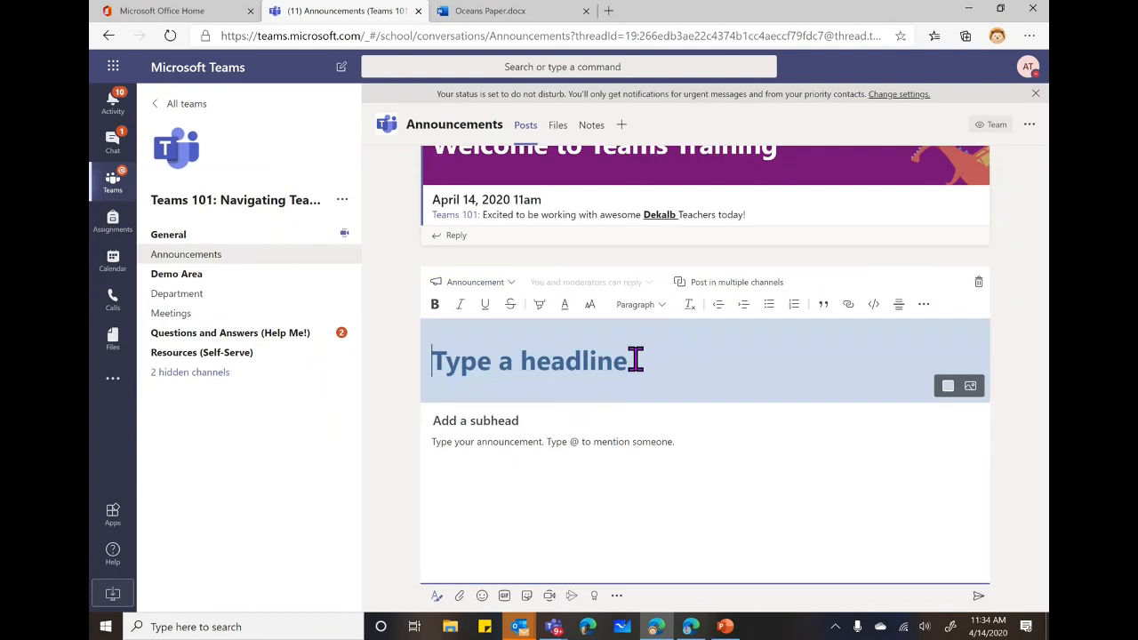
type("Anno")
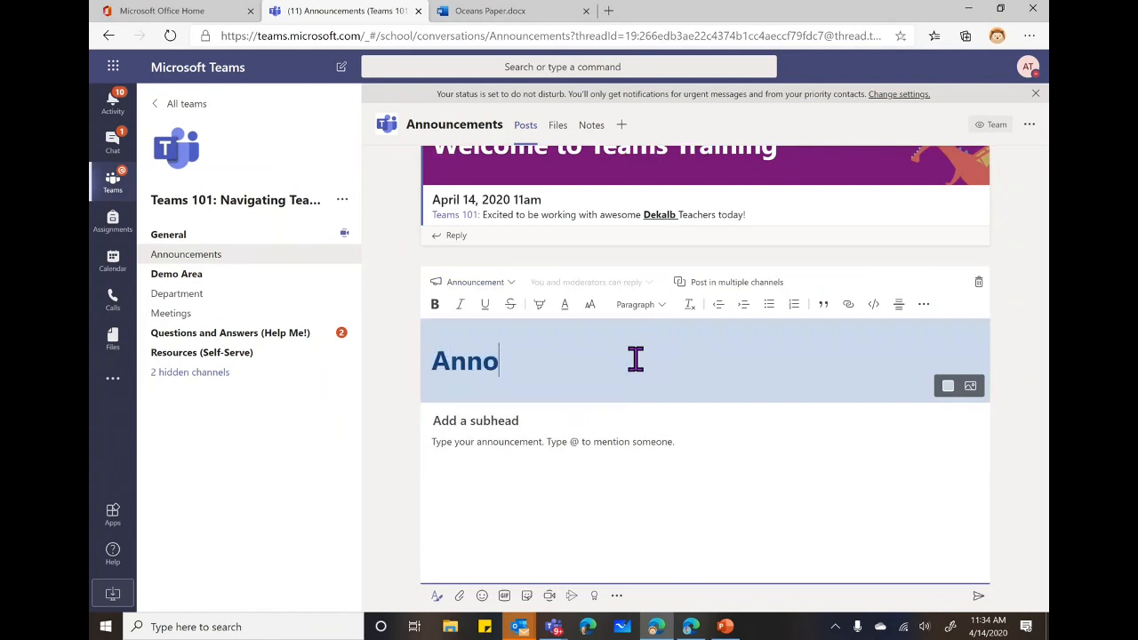
type("ucement")
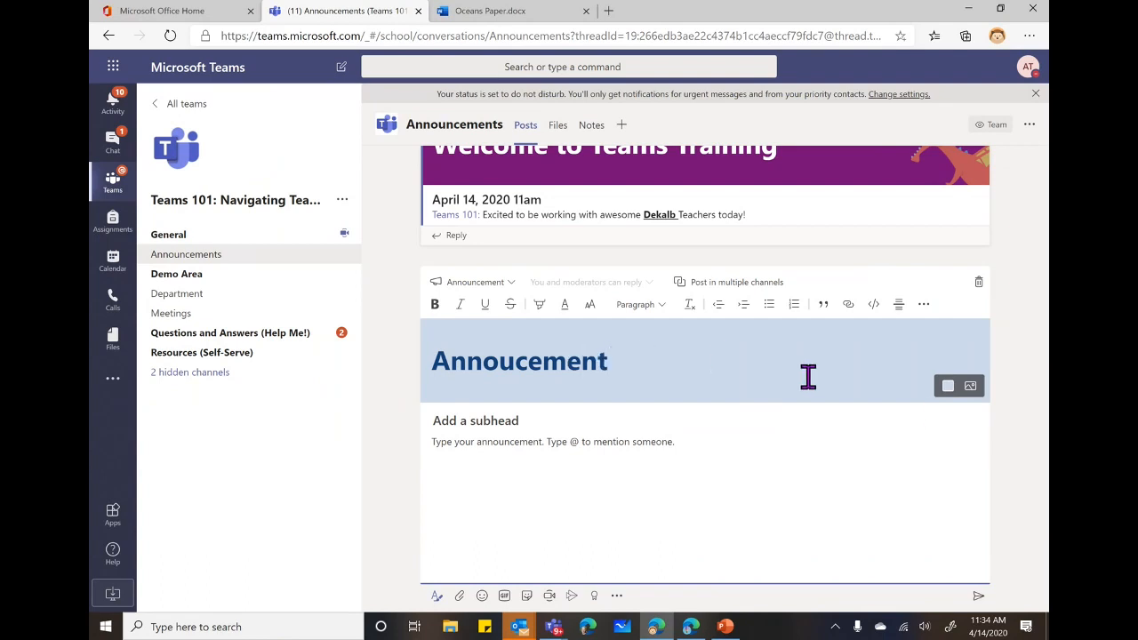
Set the announcement banner to the dark blue bee illustration.
left_click(948, 396)
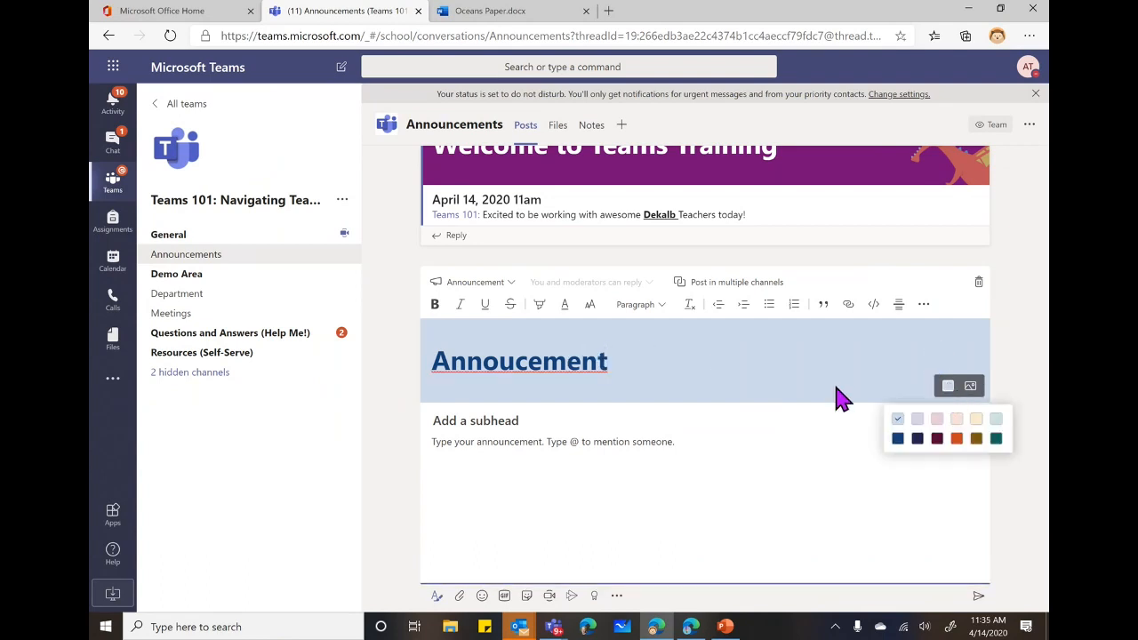
left_click(975, 384)
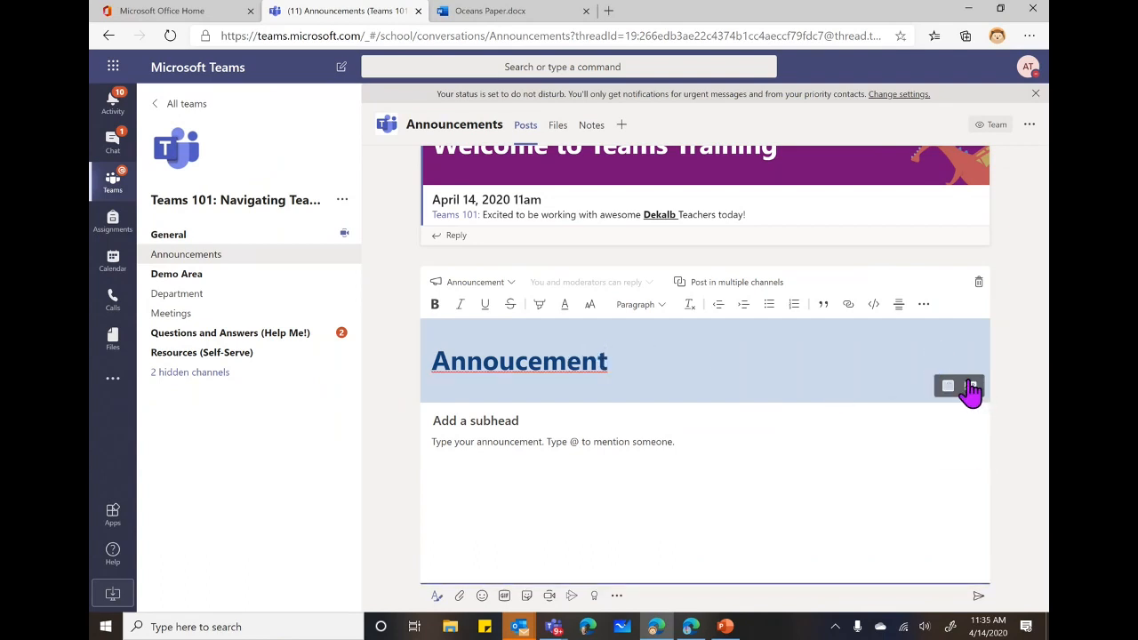
left_click(969, 390)
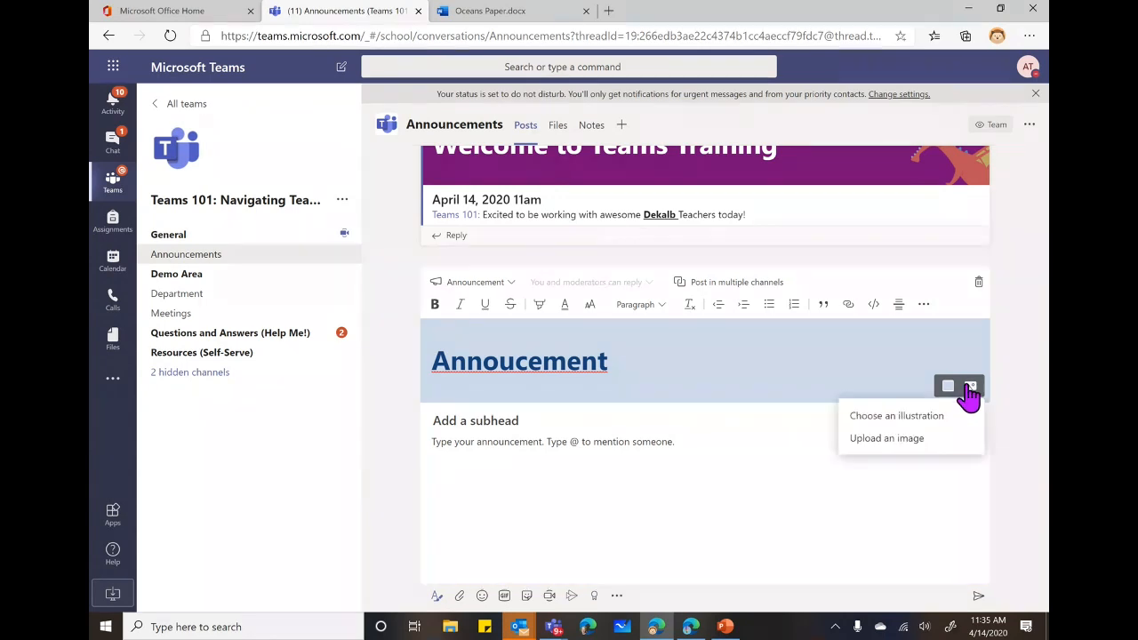
left_click(879, 417)
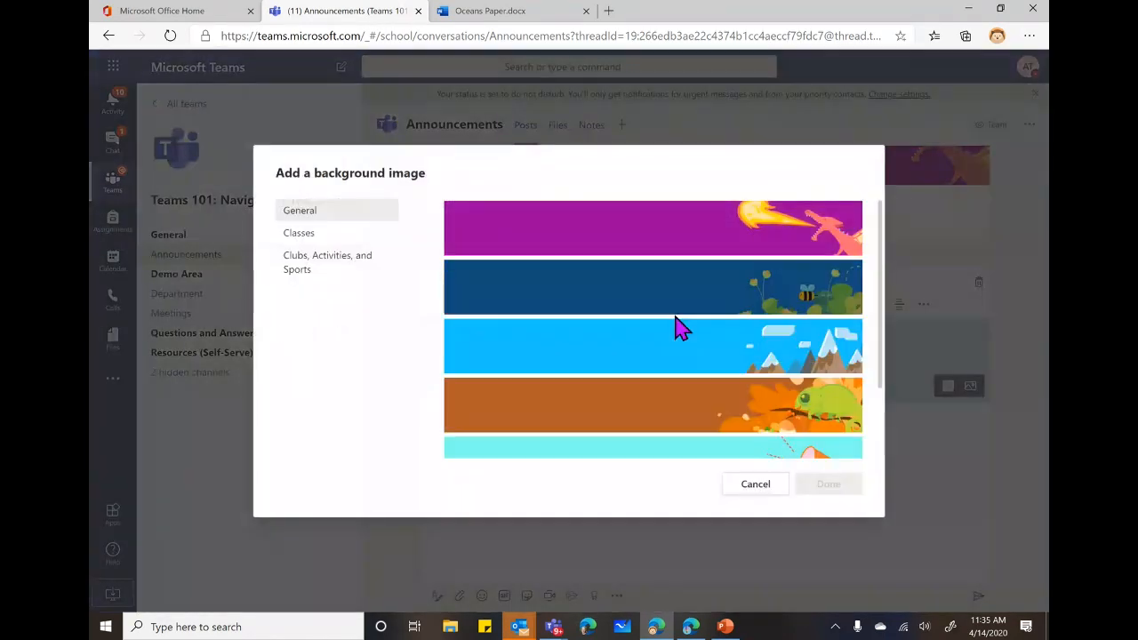
left_click(650, 283)
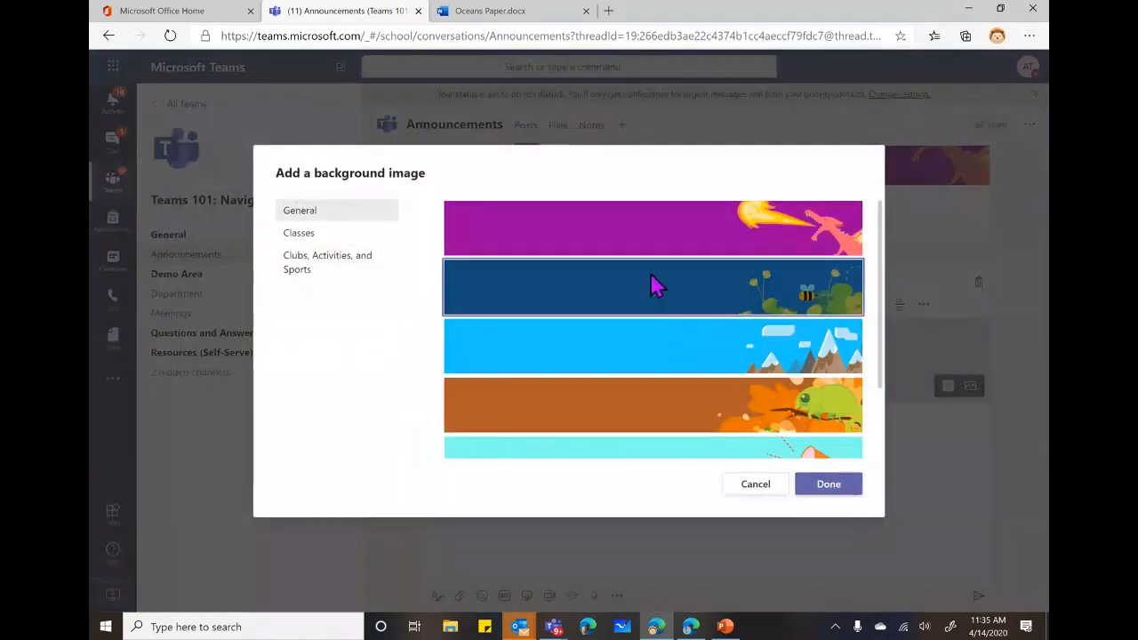
left_click(820, 489)
Correct the headline spelling to 'Announcement' and place the caret in the subhead.
left_click(522, 423)
left_click(518, 362)
right_click(518, 362)
left_click(543, 378)
left_click(483, 419)
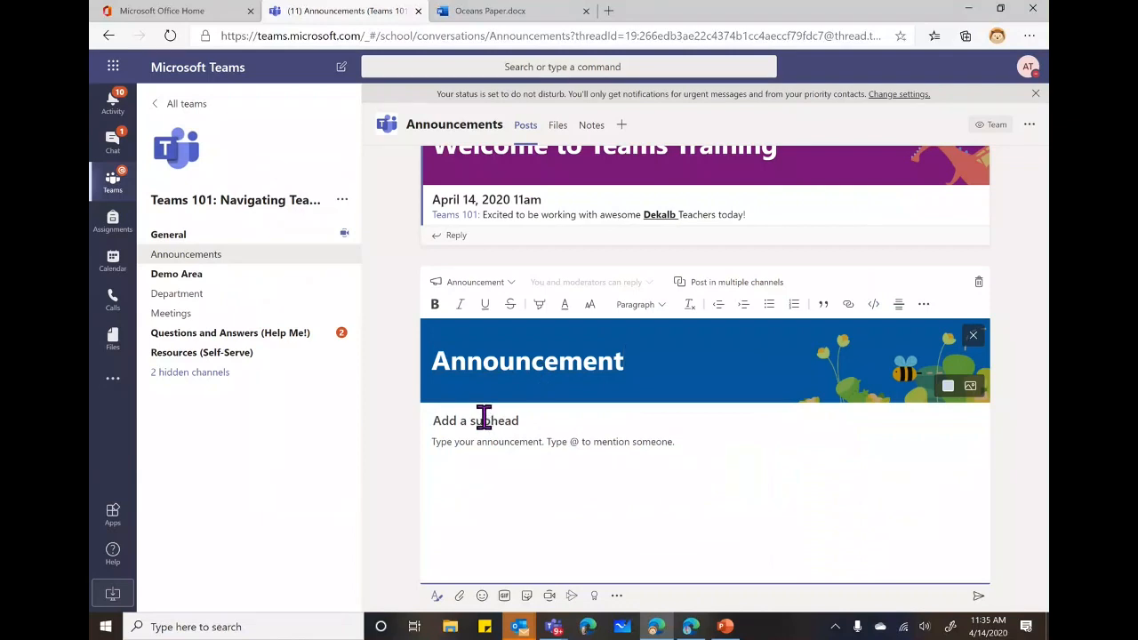
Enter the subhead 'Info' and begin the body with 'Info @'.
type("INfo")
key("BackSpace")
key("BackSpace")
key("BackSpace")
type("nfo")
left_click(495, 445)
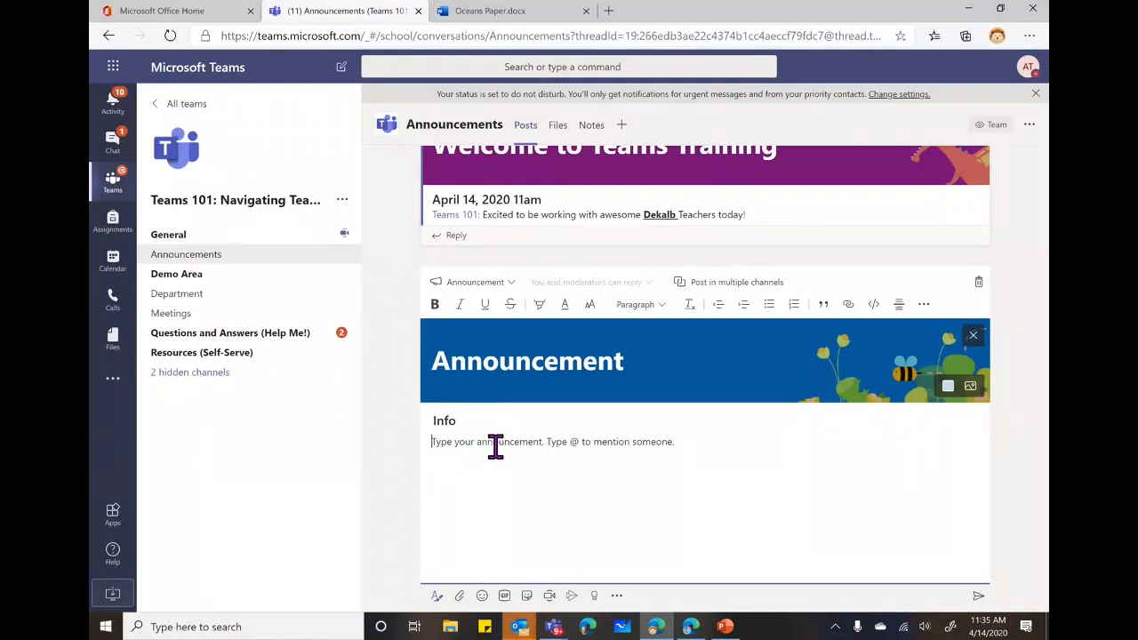
type("Info @")
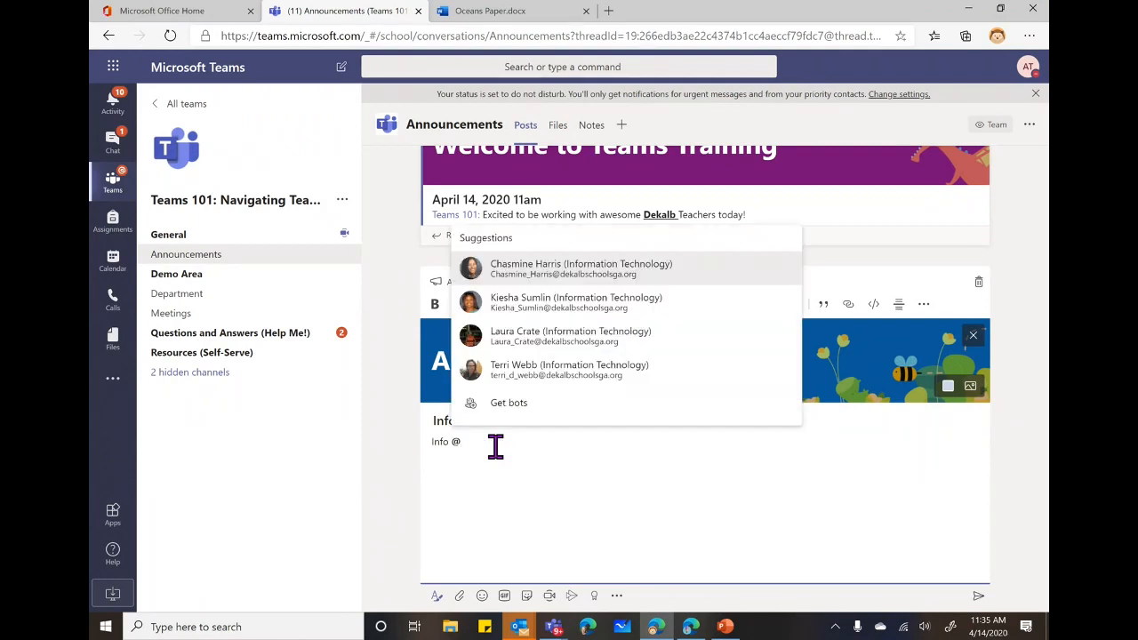
Mention a colleague by first name, add filler text, and post the announcement.
left_click(536, 269)
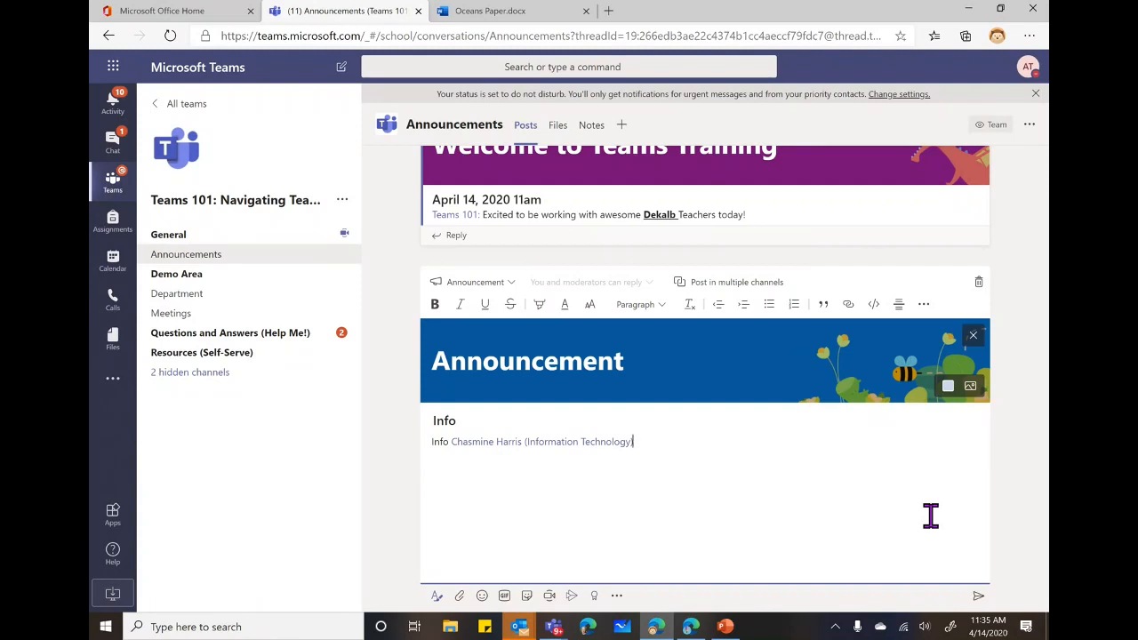
key("BackSpace")
key("BackSpace")
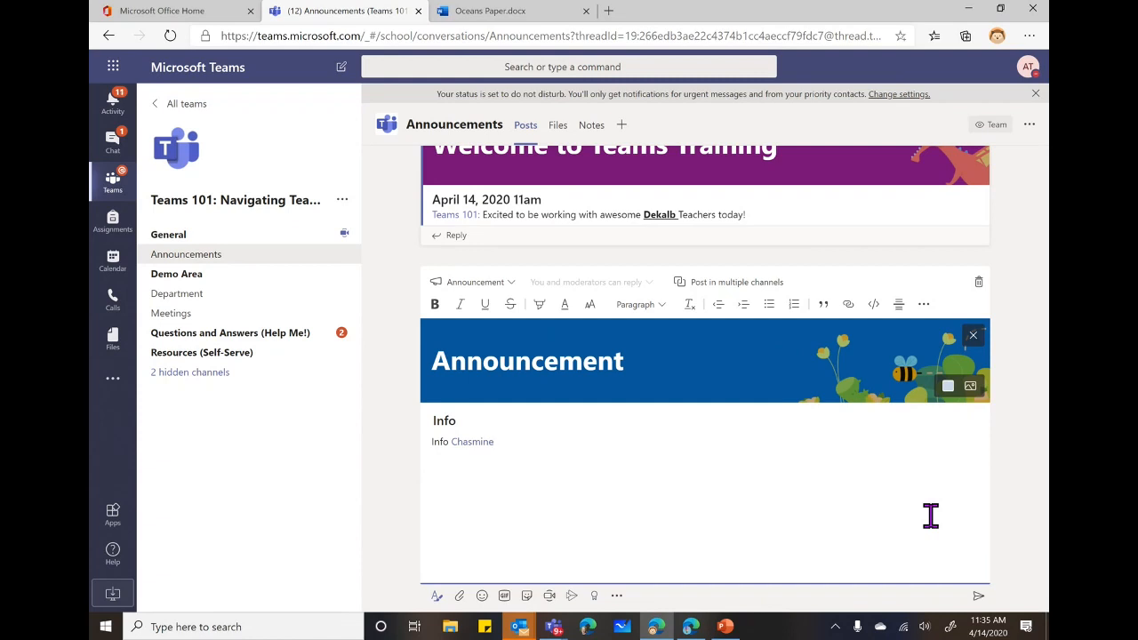
type("a;dskjfas;lfjas;ldkjfnnn")
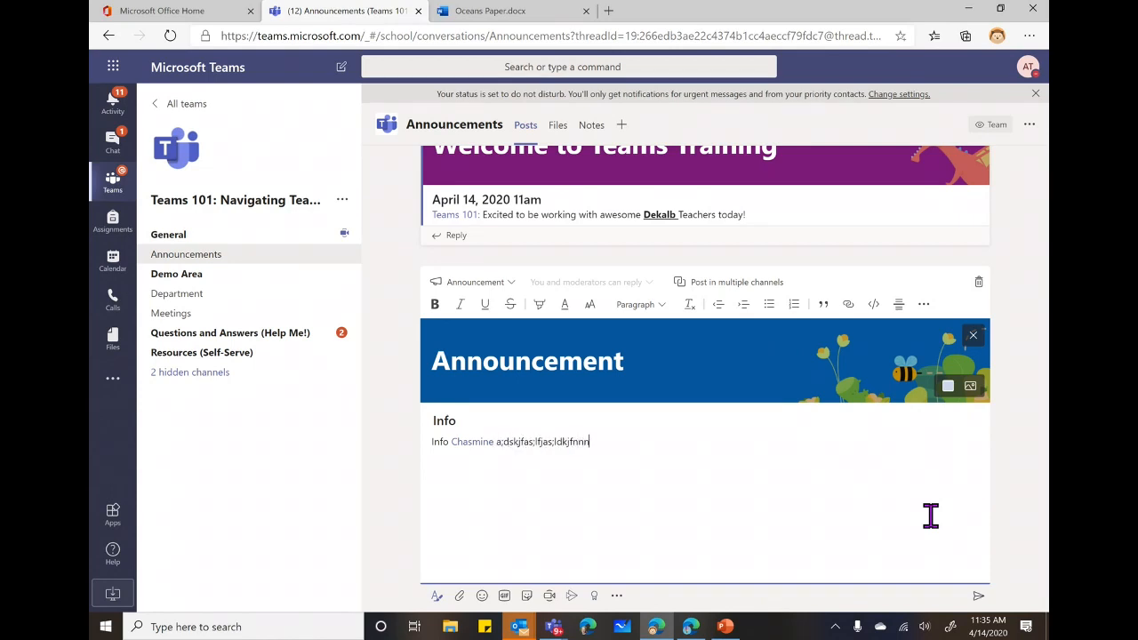
type("a;lsdkjasd;lfkjasd;lfkj")
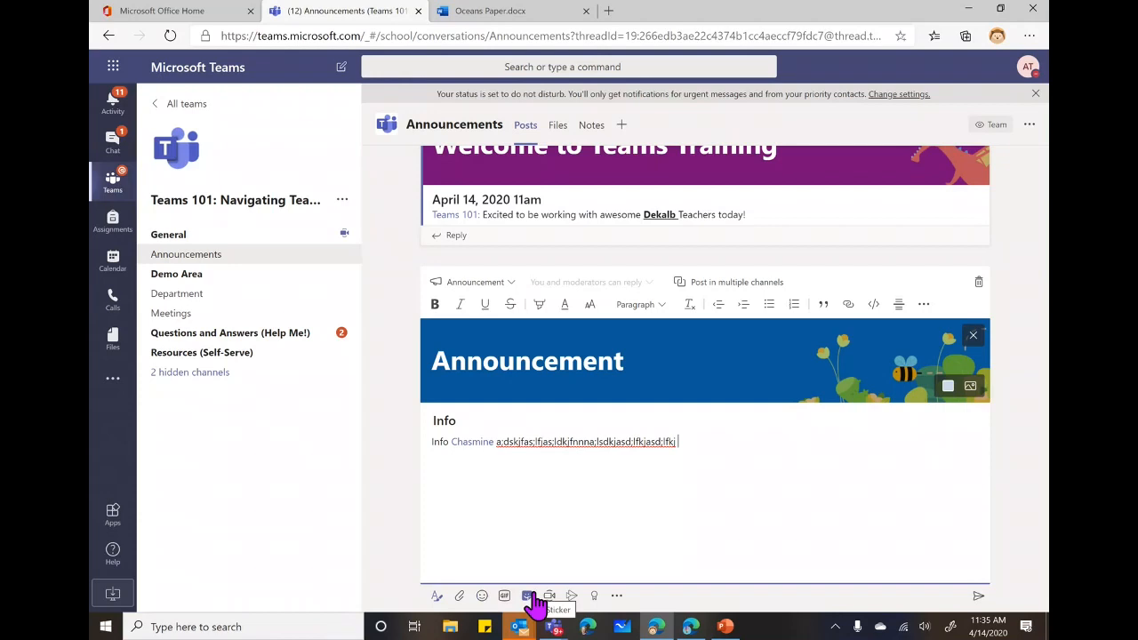
left_click(979, 597)
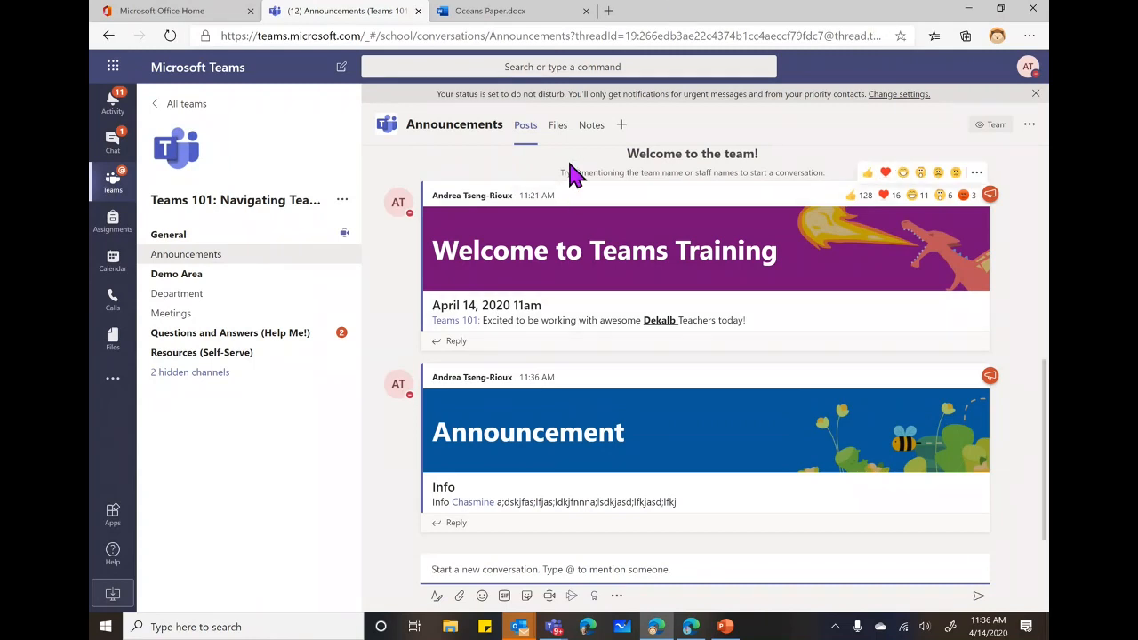
Open Join or create team from All teams, then switch to the other Teams window.
left_click(187, 107)
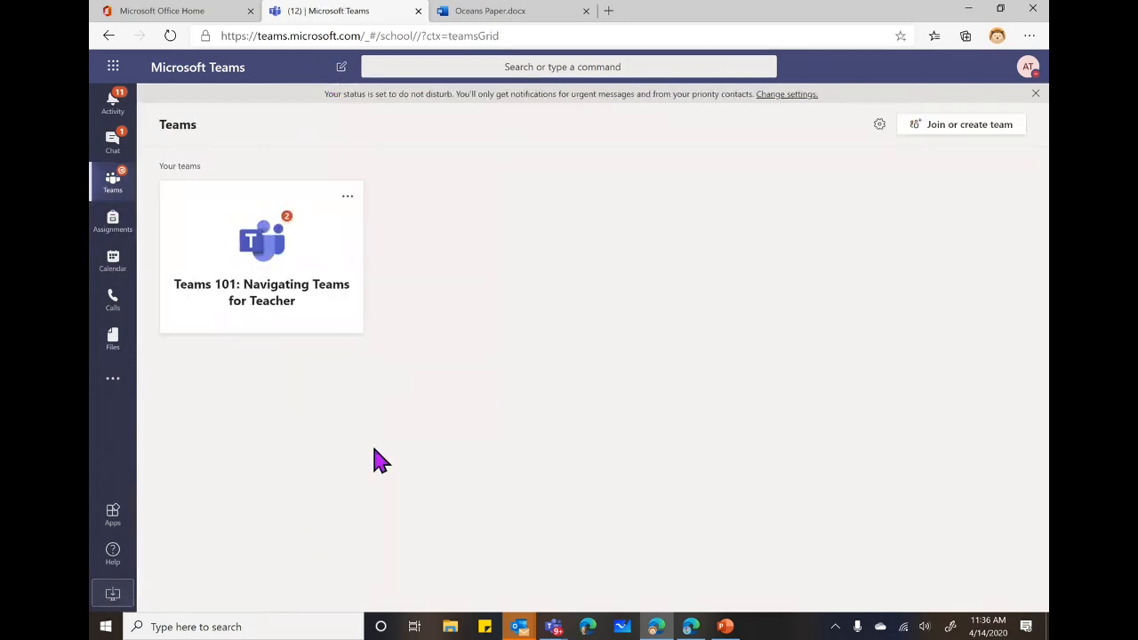
left_click(960, 125)
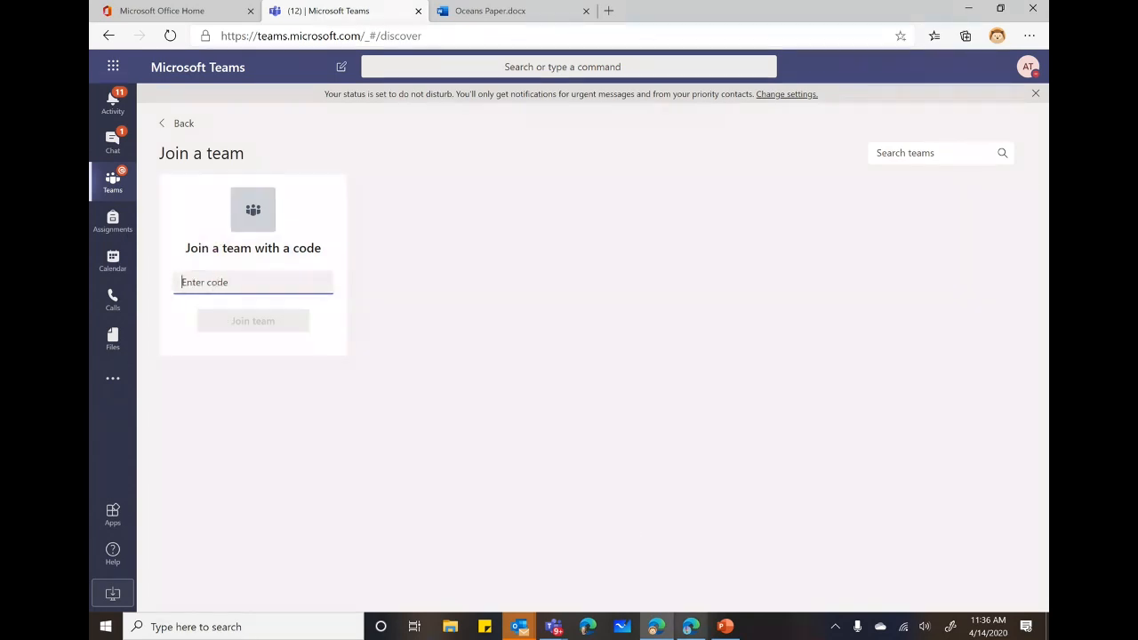
left_click(691, 627)
left_click(673, 559)
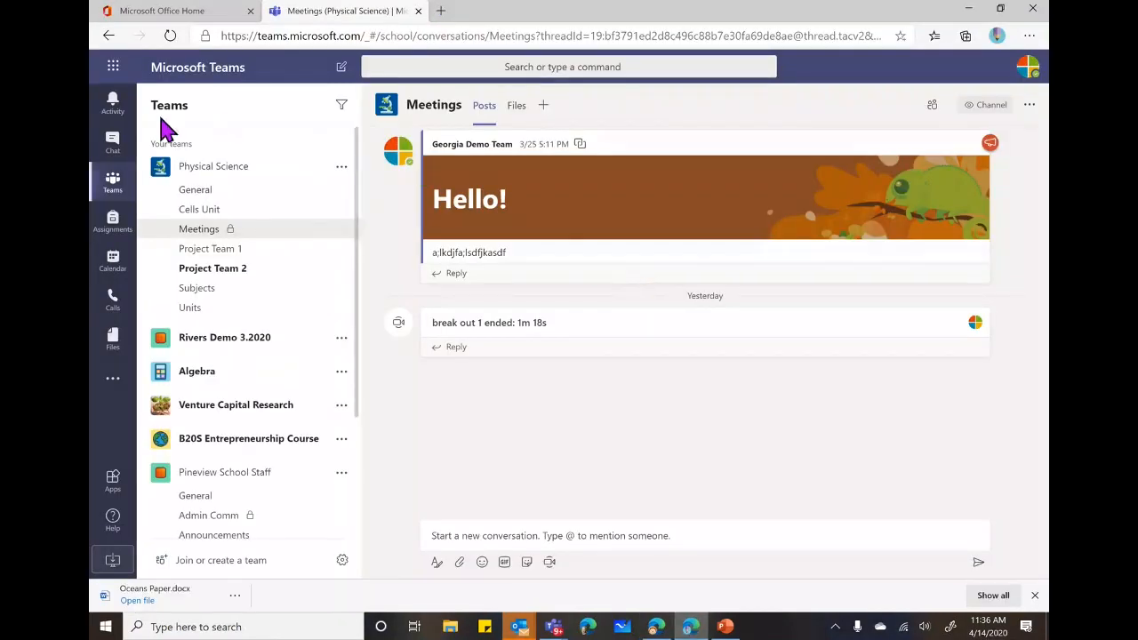
From Join or create a team, start a new team to show the Class, PLC, Staff and Other team types.
left_click(222, 567)
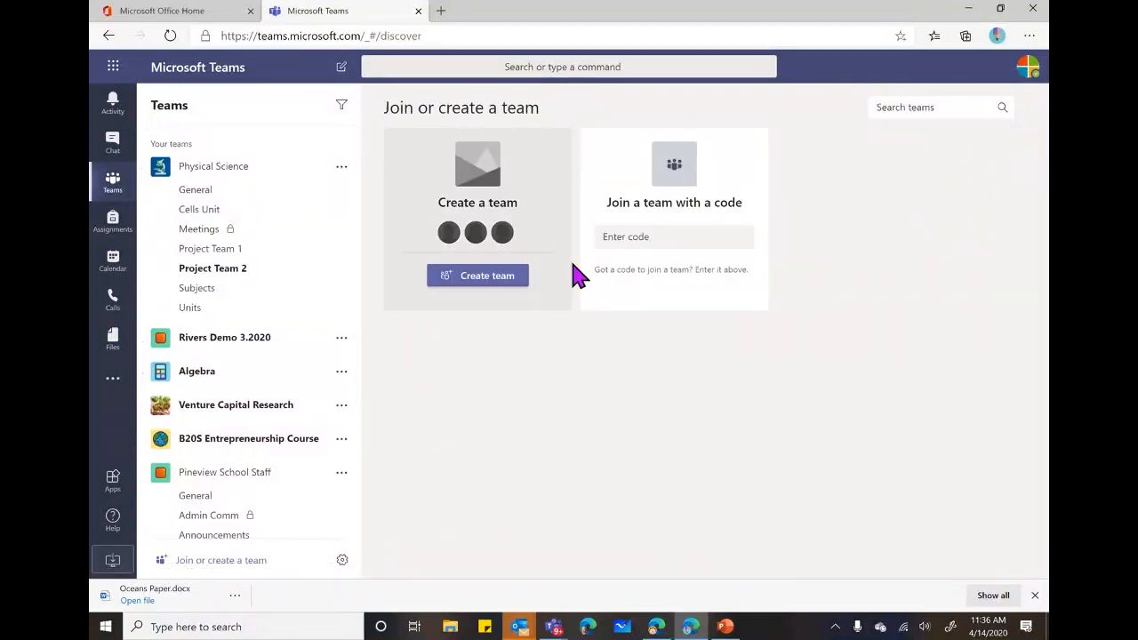
left_click(484, 278)
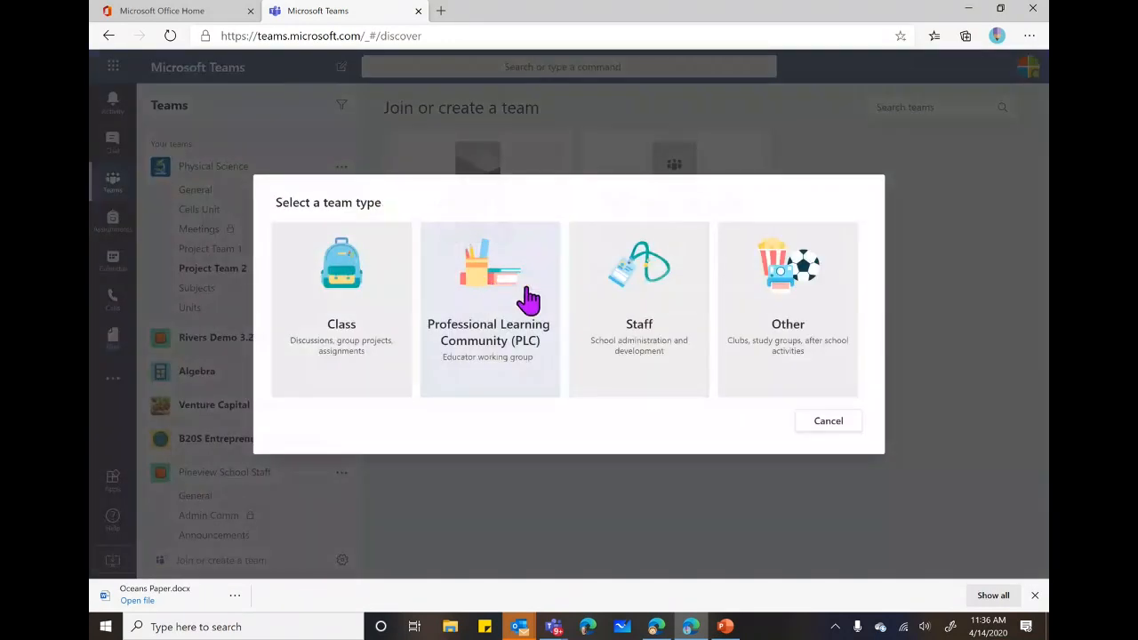
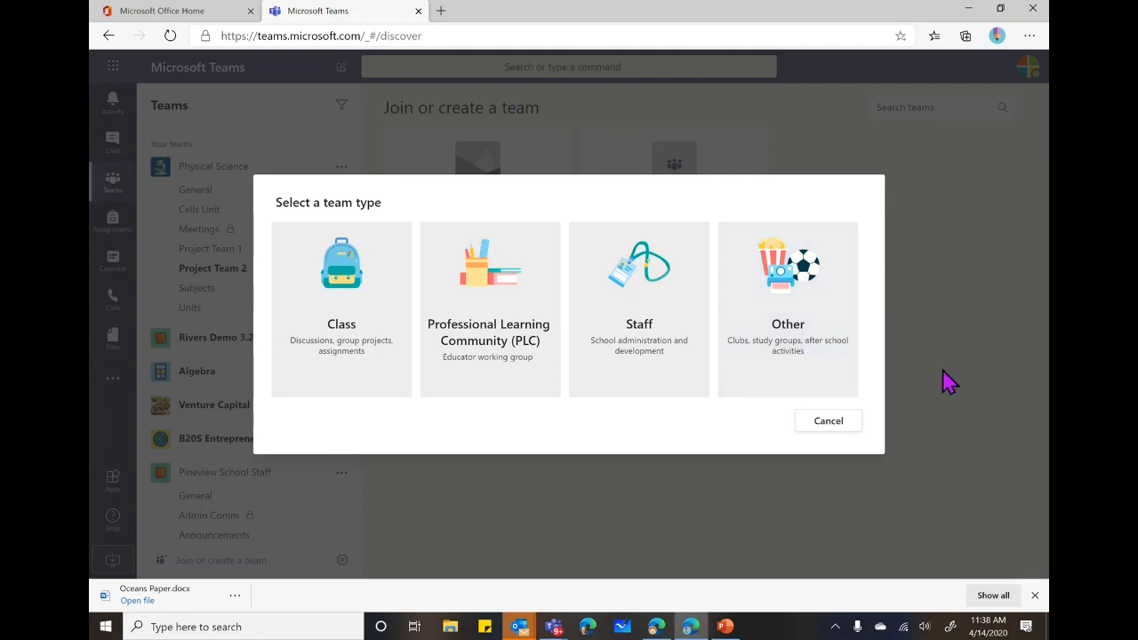
Cancel the team-type choice and go back to the teams list in the other Teams window.
left_click(825, 425)
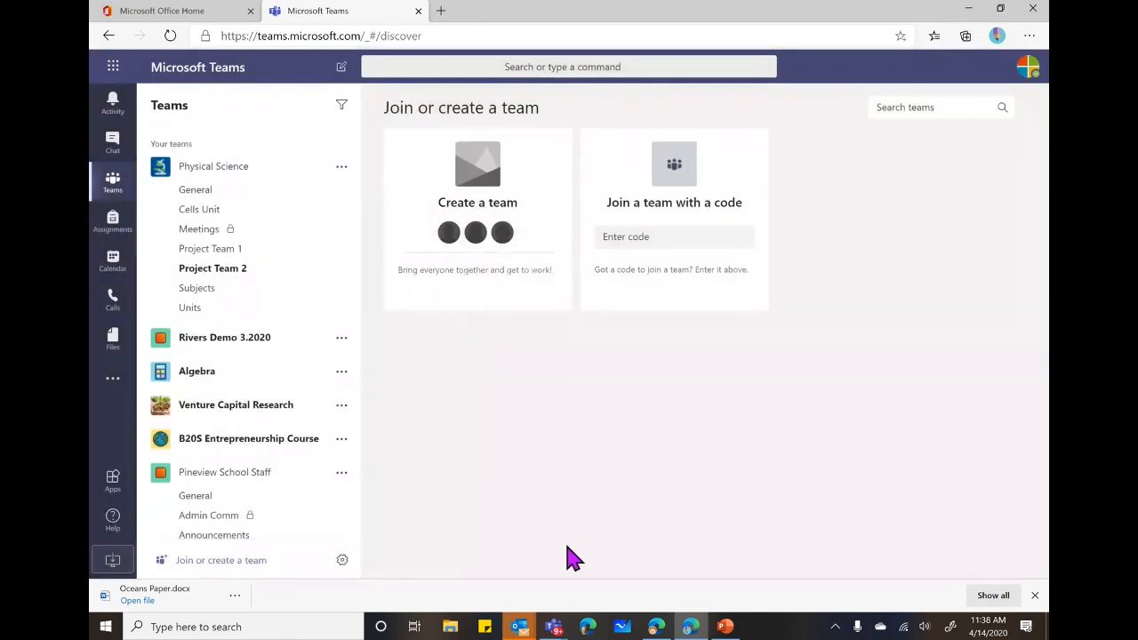
left_click(656, 627)
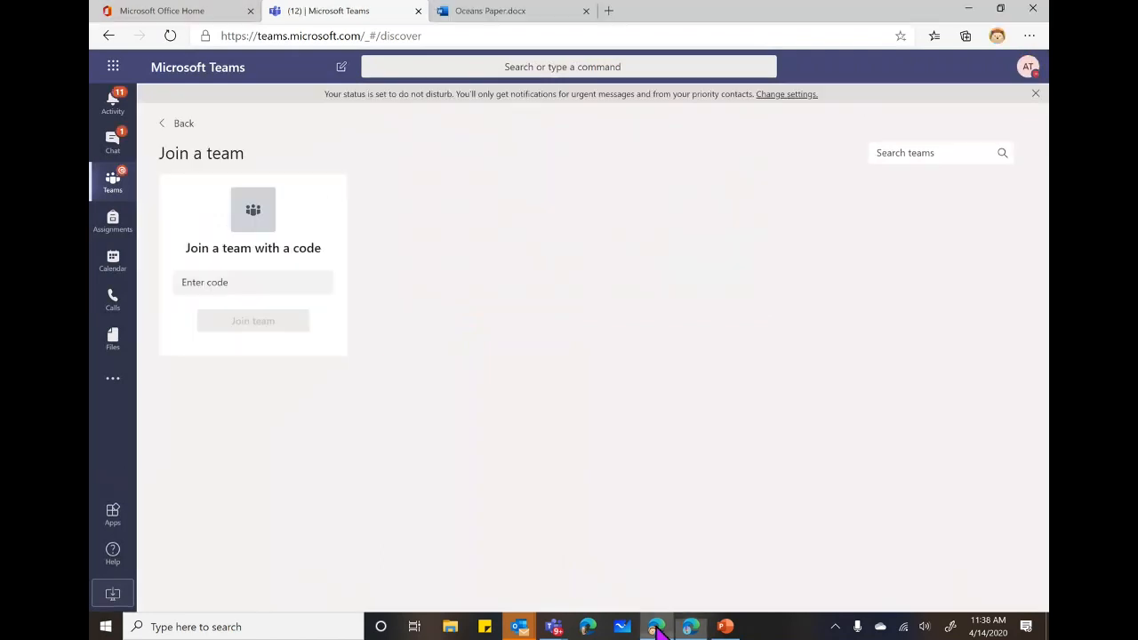
left_click(183, 125)
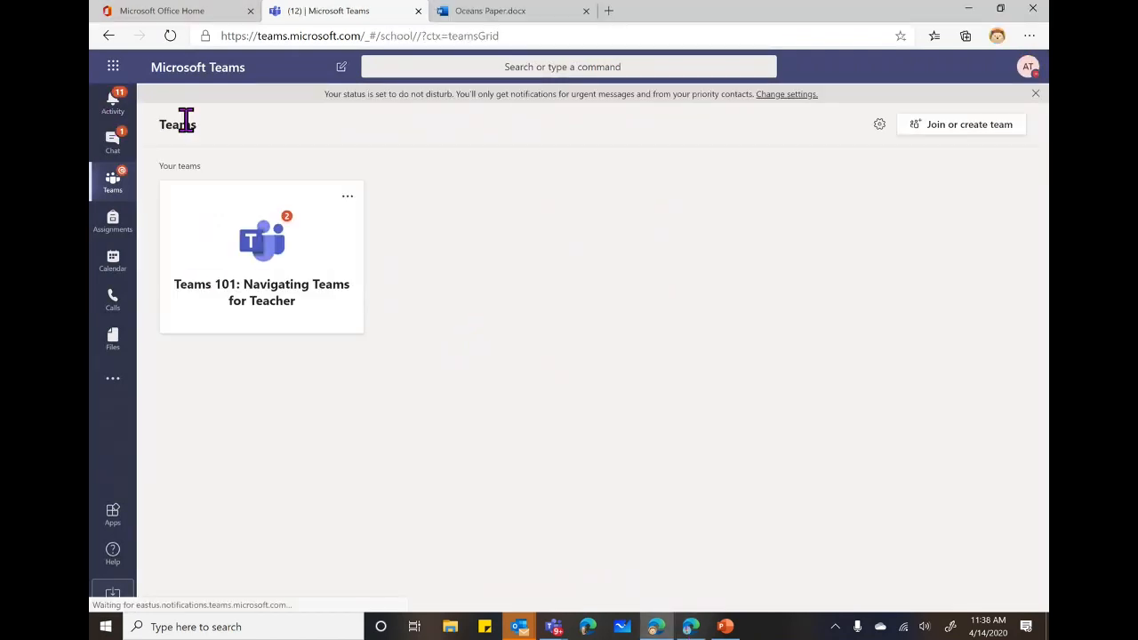
Open the Teams 101 team, start Add member from its ... menu, then dismiss the dialog.
left_click(276, 271)
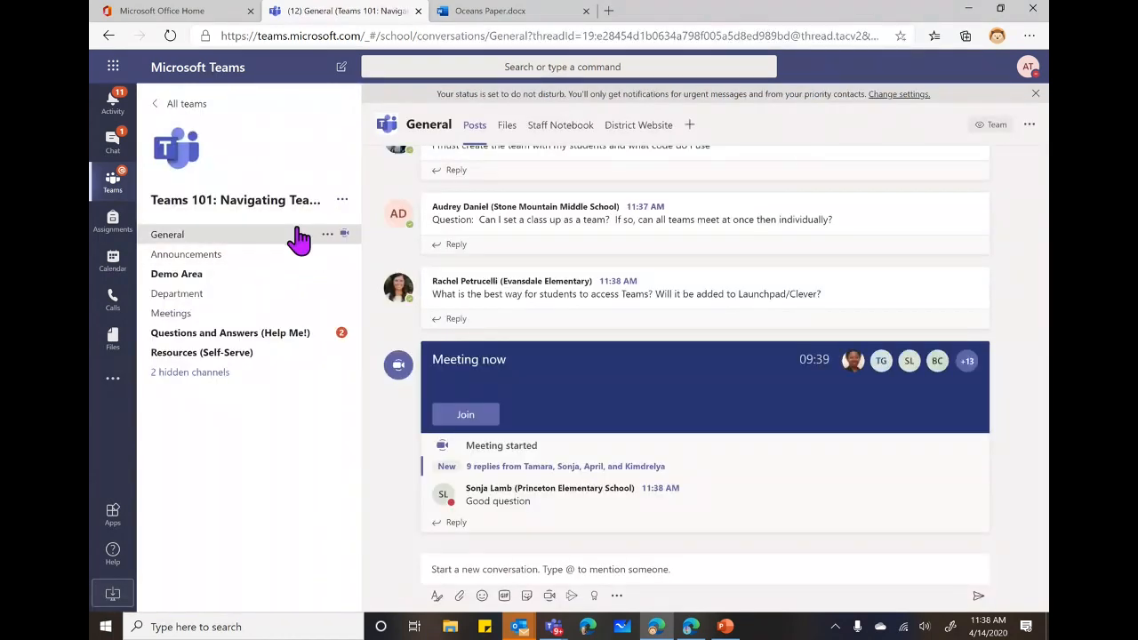
left_click(342, 201)
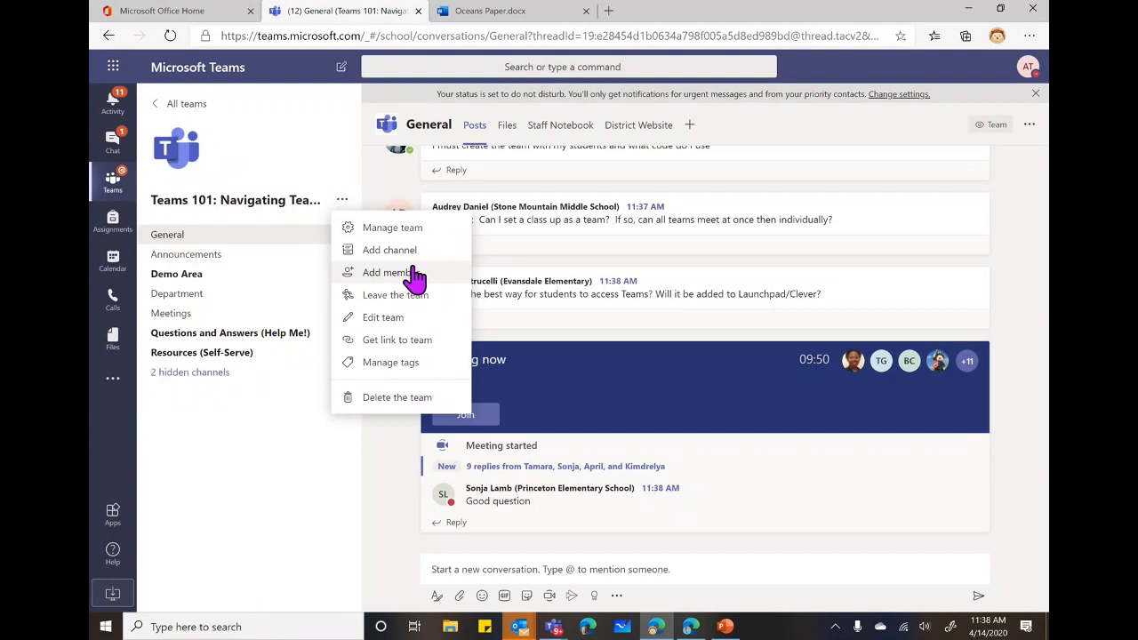
left_click(414, 273)
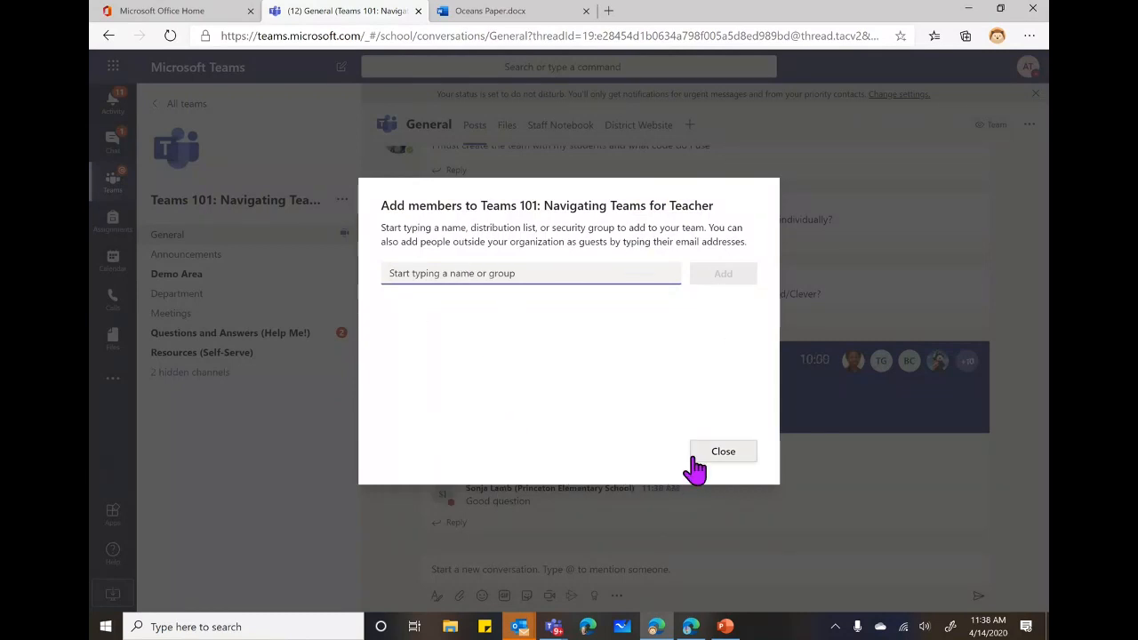
left_click(738, 455)
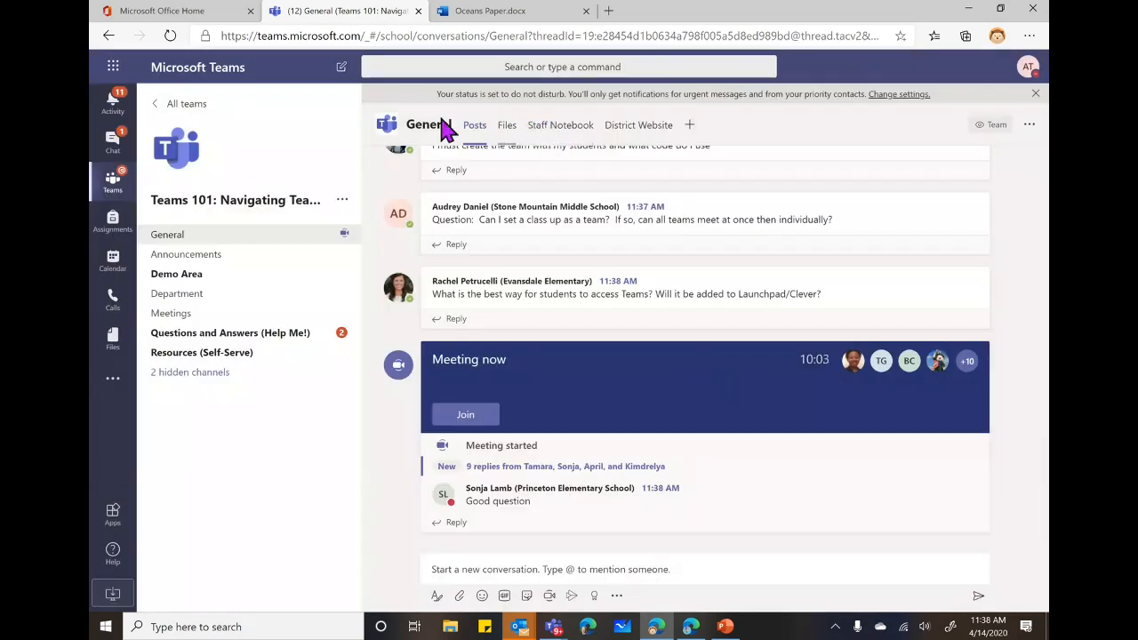
left_click(342, 200)
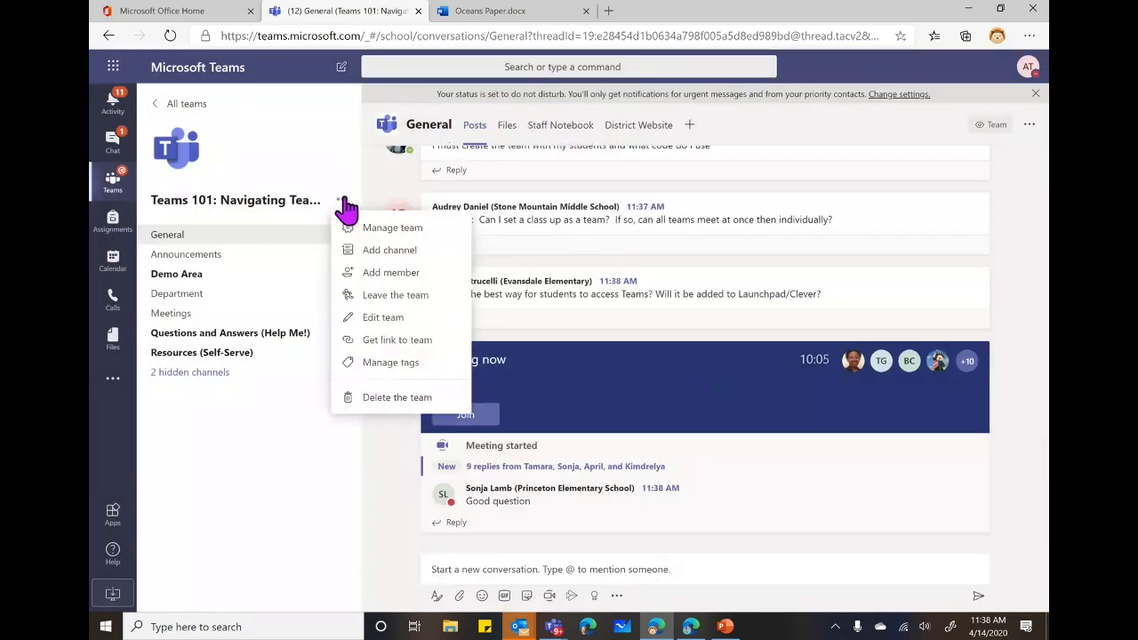
Open Manage team for Teams 101 and expand the list of 443 members and guests.
left_click(419, 233)
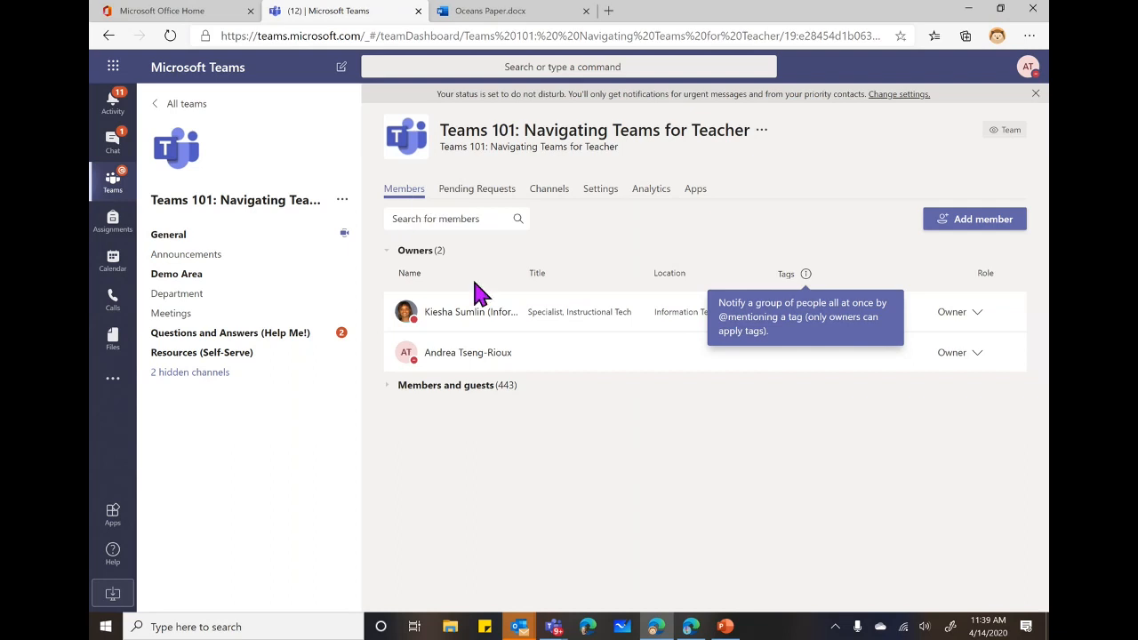
left_click(391, 397)
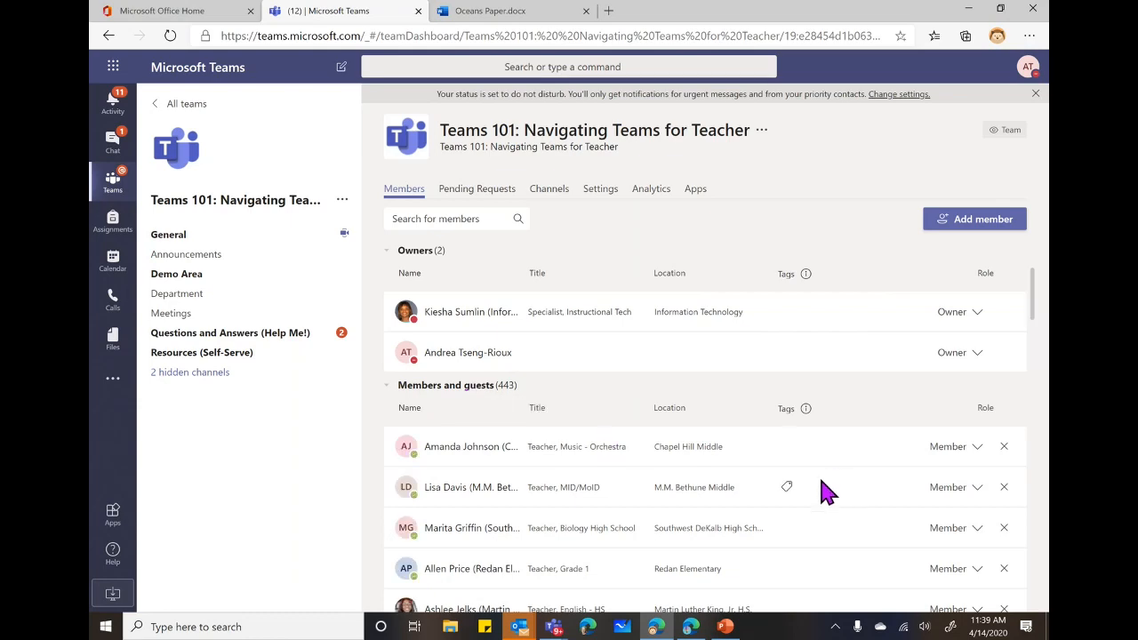
scroll(800, 480, "down", 3)
scroll(774, 480, "up", 5)
scroll(835, 507, "down", 2)
Search for the IT manager by name, change their role to Owner, then clear the search.
left_click(442, 221)
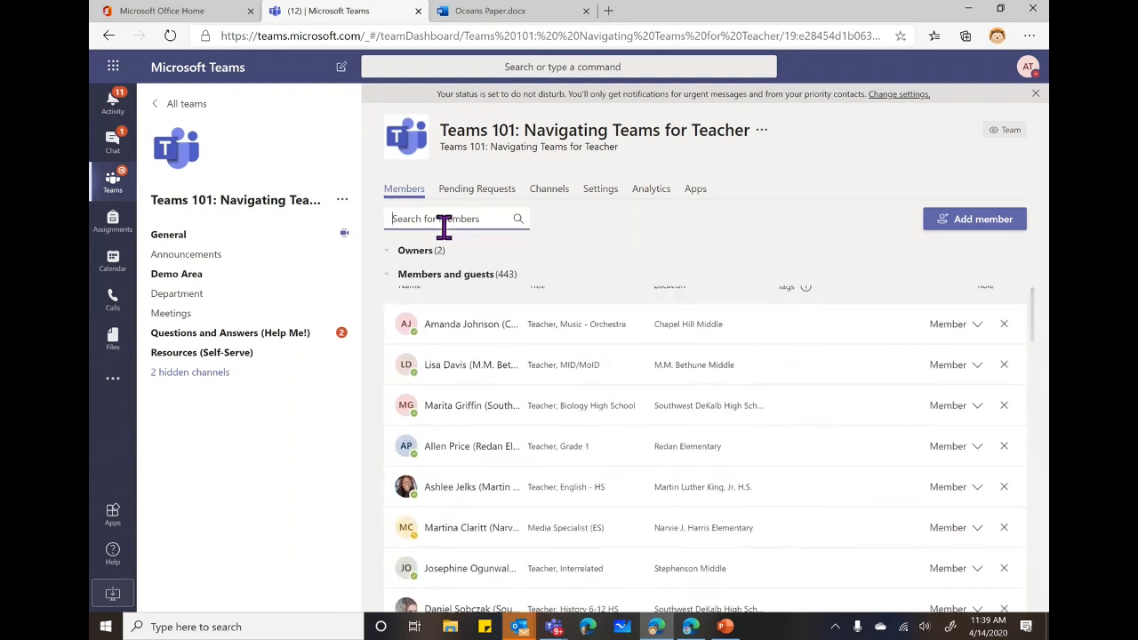
type("mic")
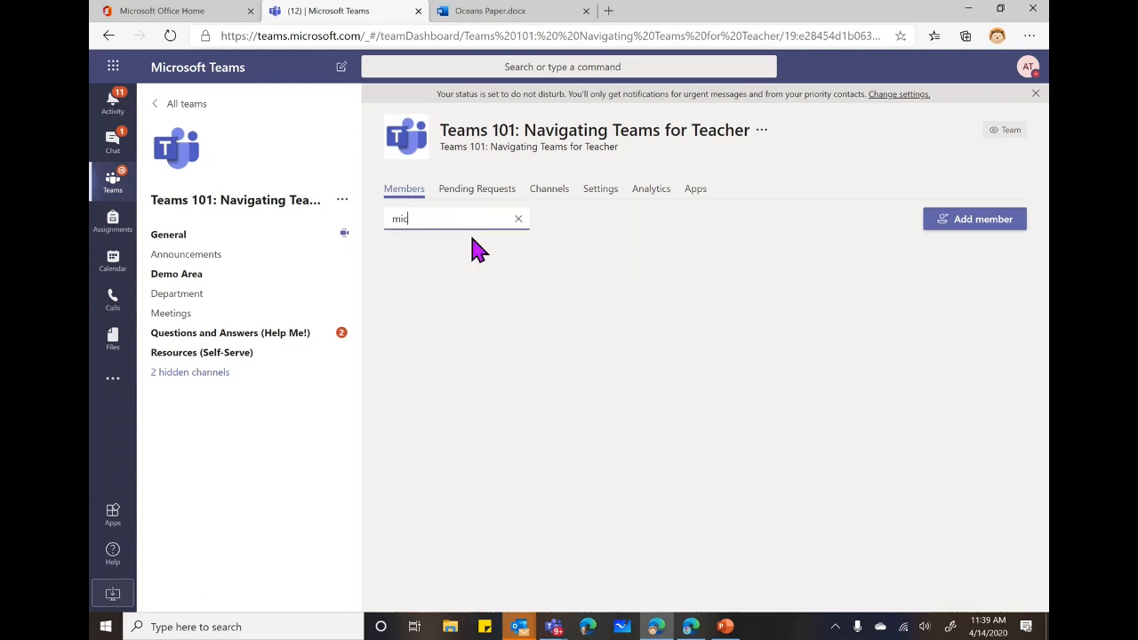
type("ha")
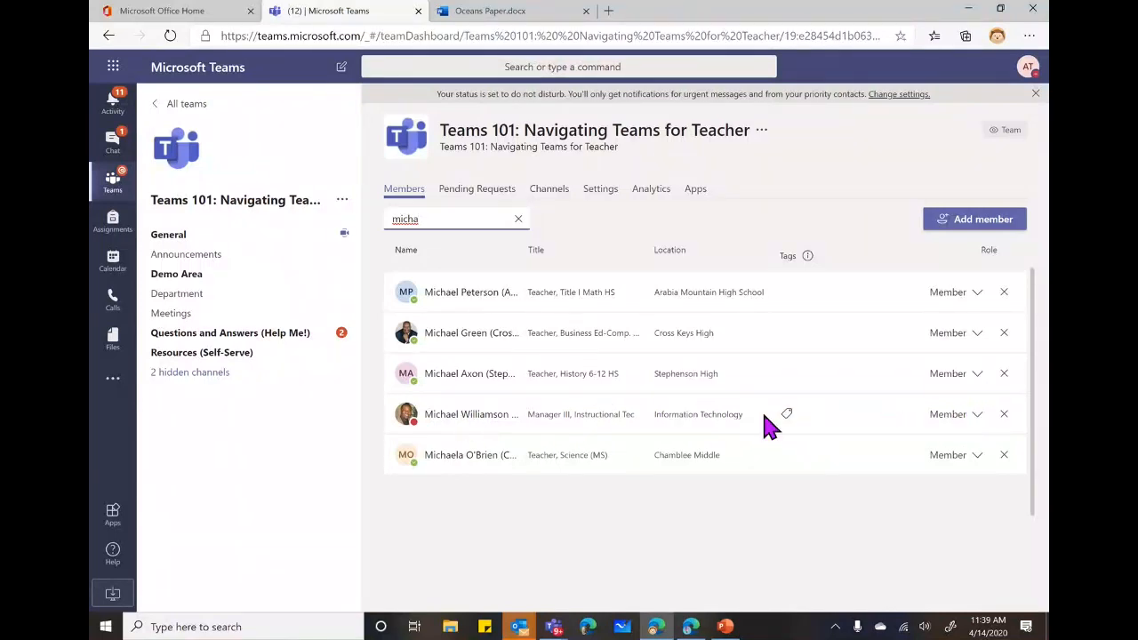
left_click(981, 418)
left_click(943, 454)
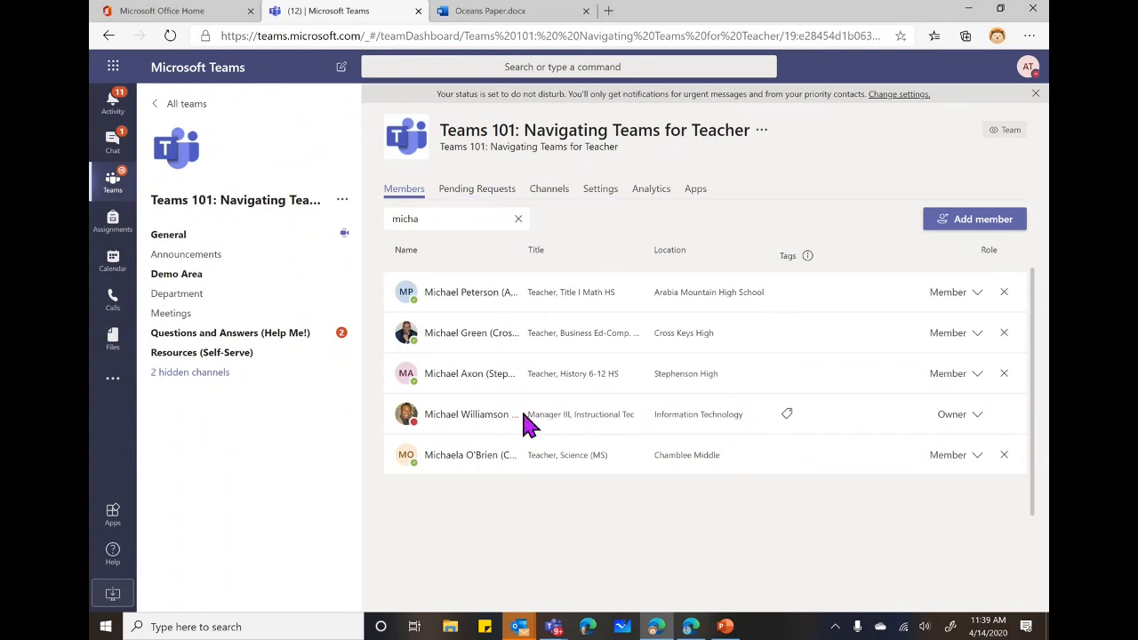
left_click(520, 219)
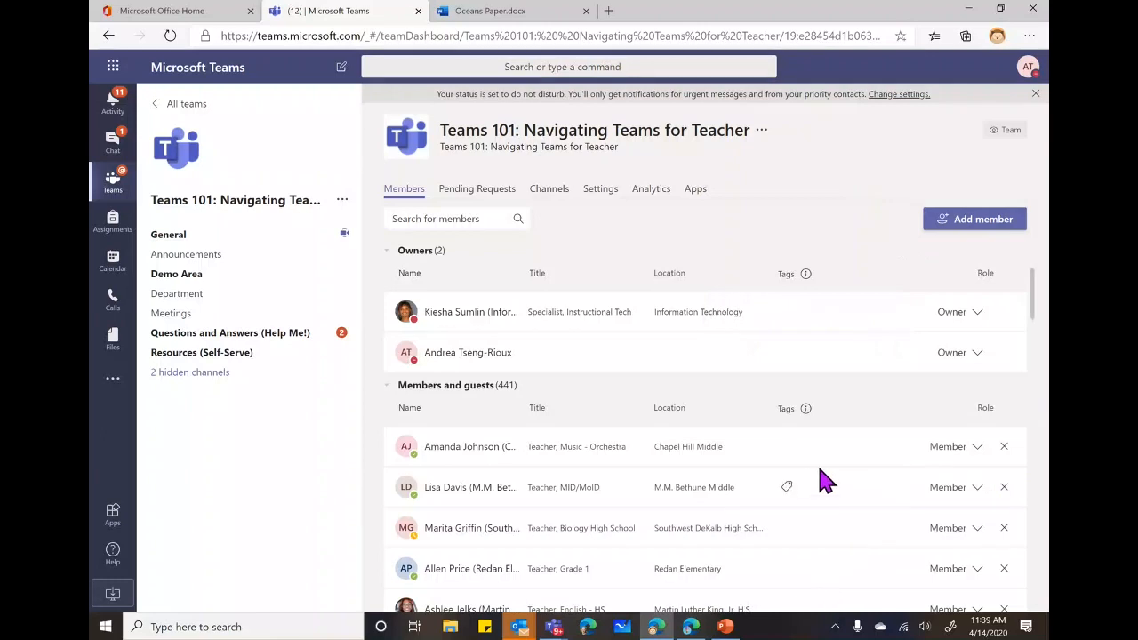
Create a Group 1 tag and apply it to the first listed member.
scroll(760, 484, "down", 3)
scroll(765, 489, "up", 3)
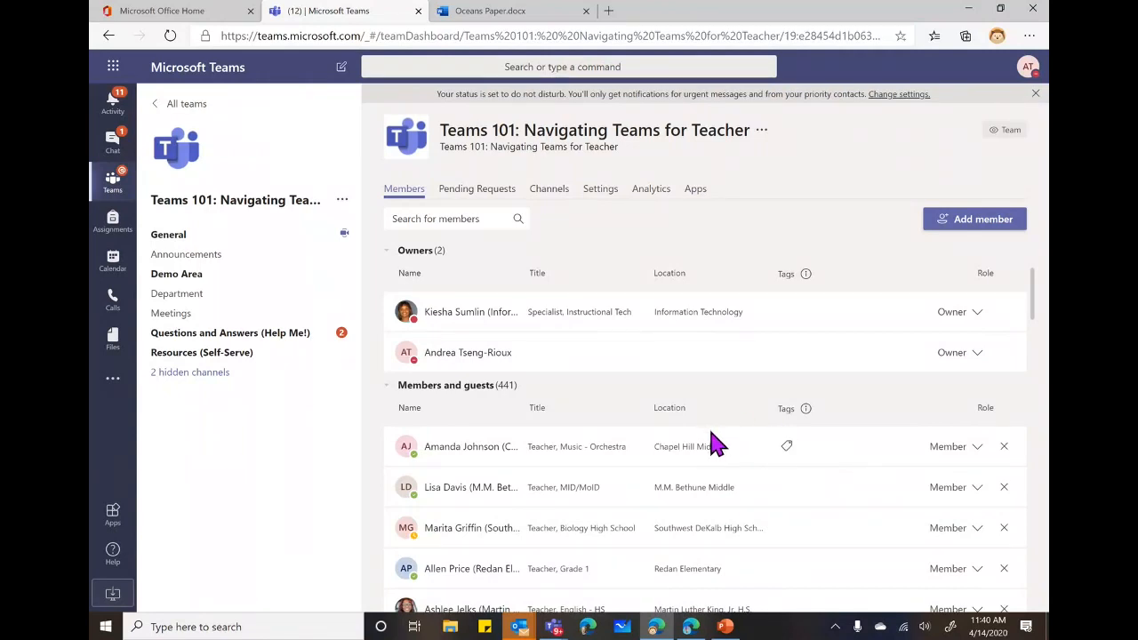
left_click(789, 453)
left_click(859, 376)
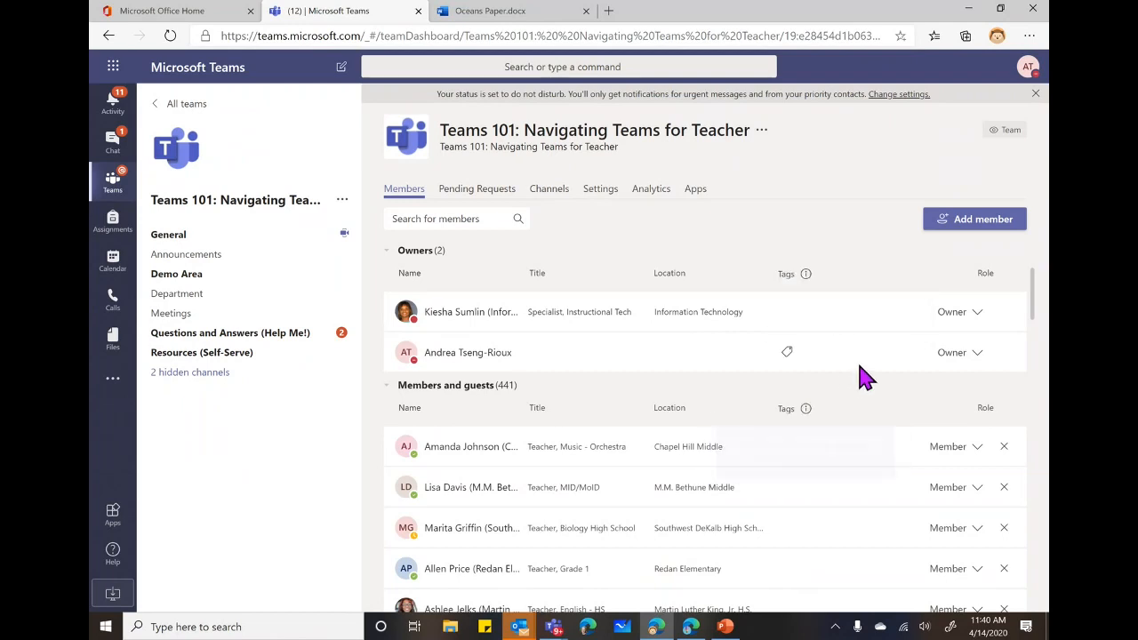
left_click(788, 452)
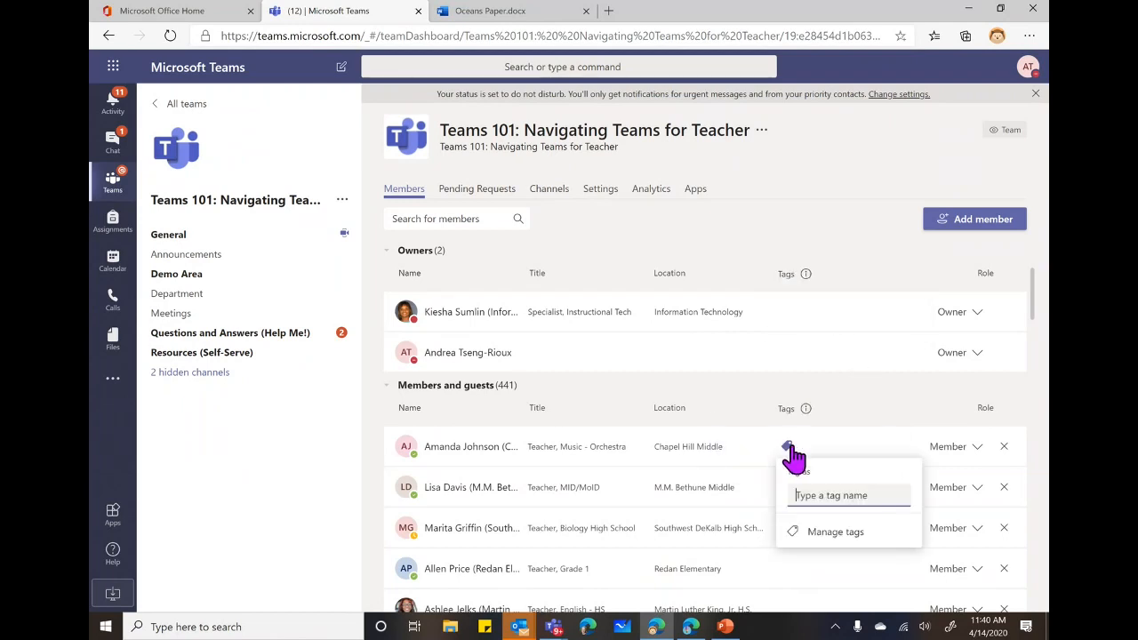
type("Group")
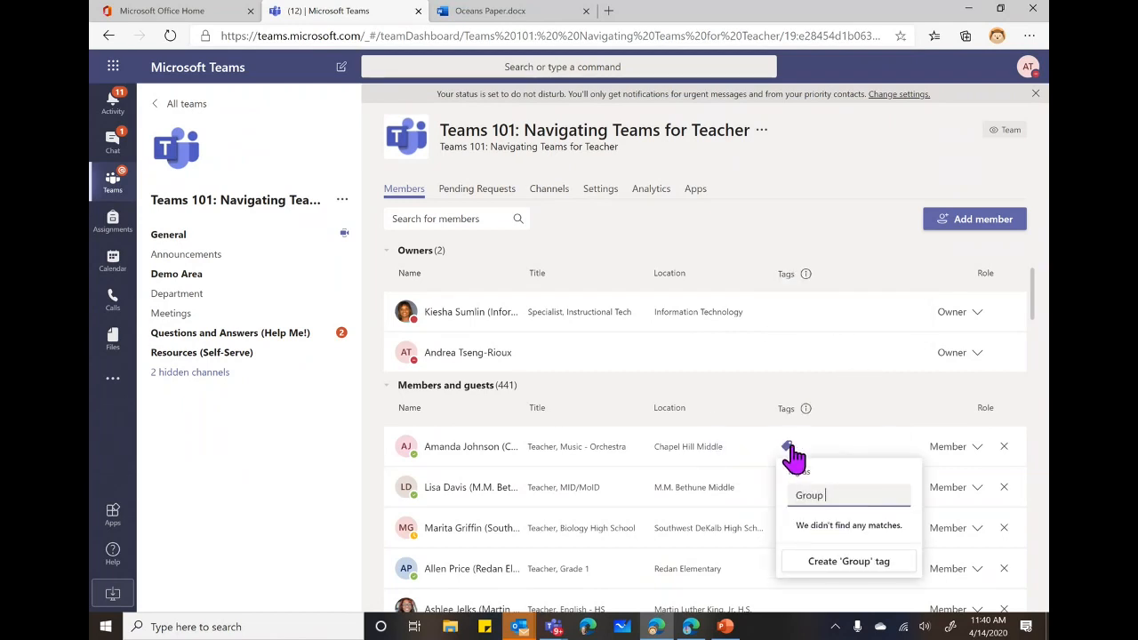
type(" 1")
left_click(838, 567)
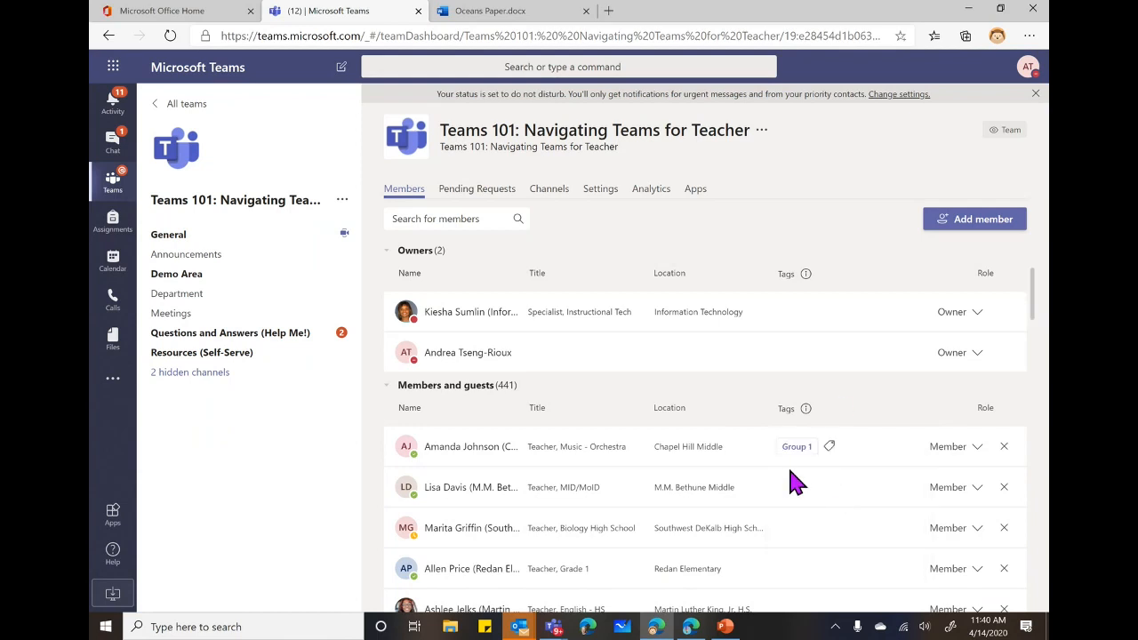
Tag two more members with Group 1, then check Pending Requests and the Channels list.
left_click(789, 489)
type("Grou")
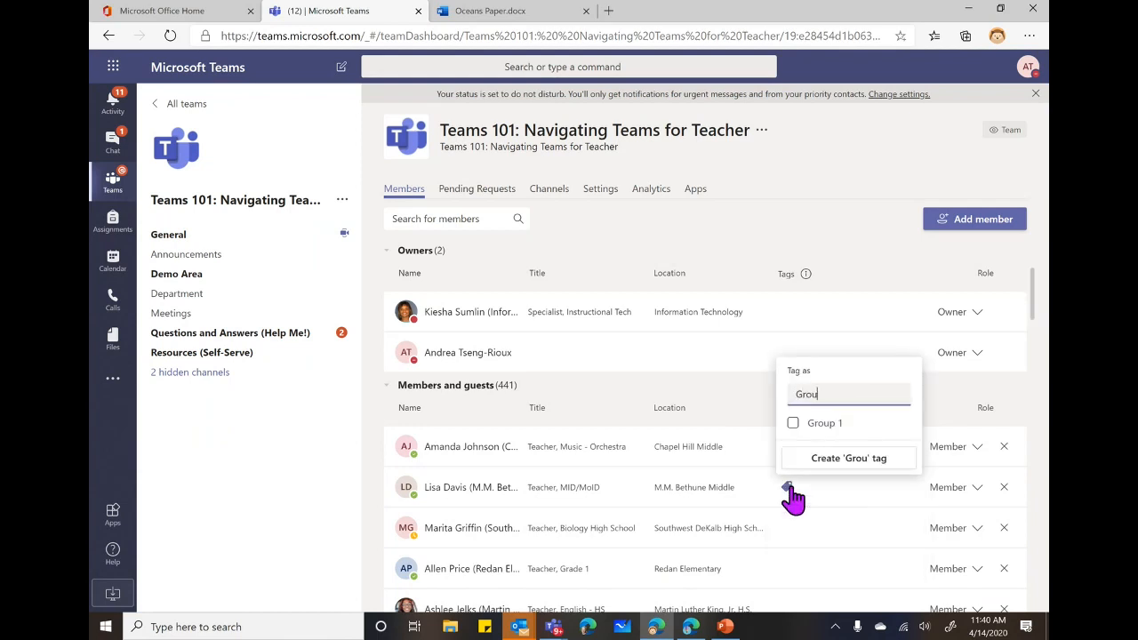
left_click(793, 424)
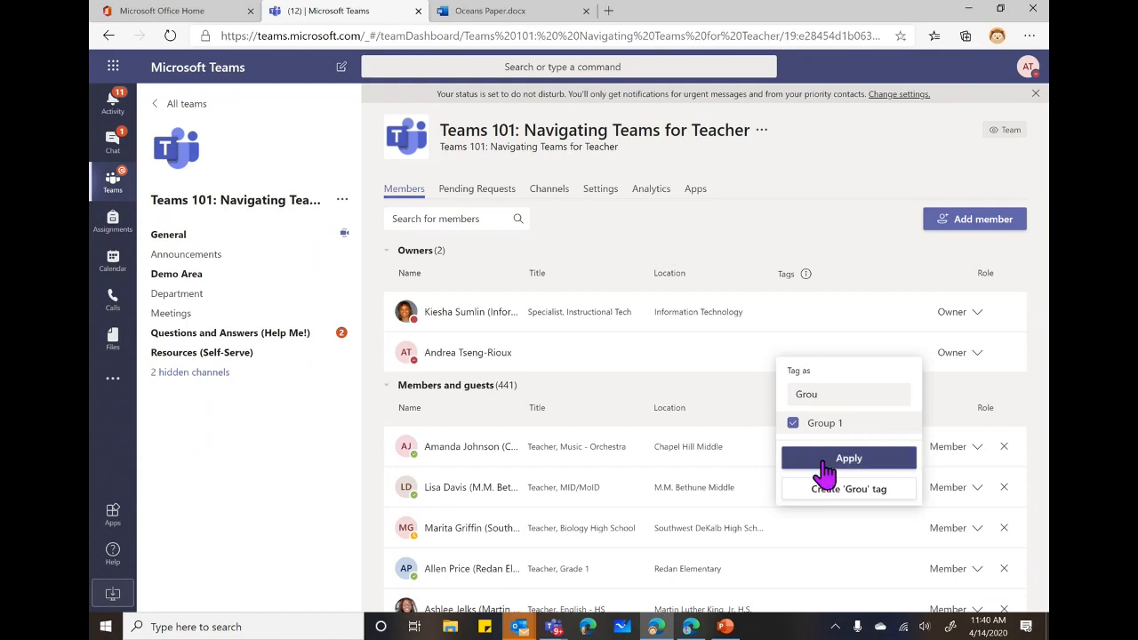
left_click(844, 459)
left_click(789, 531)
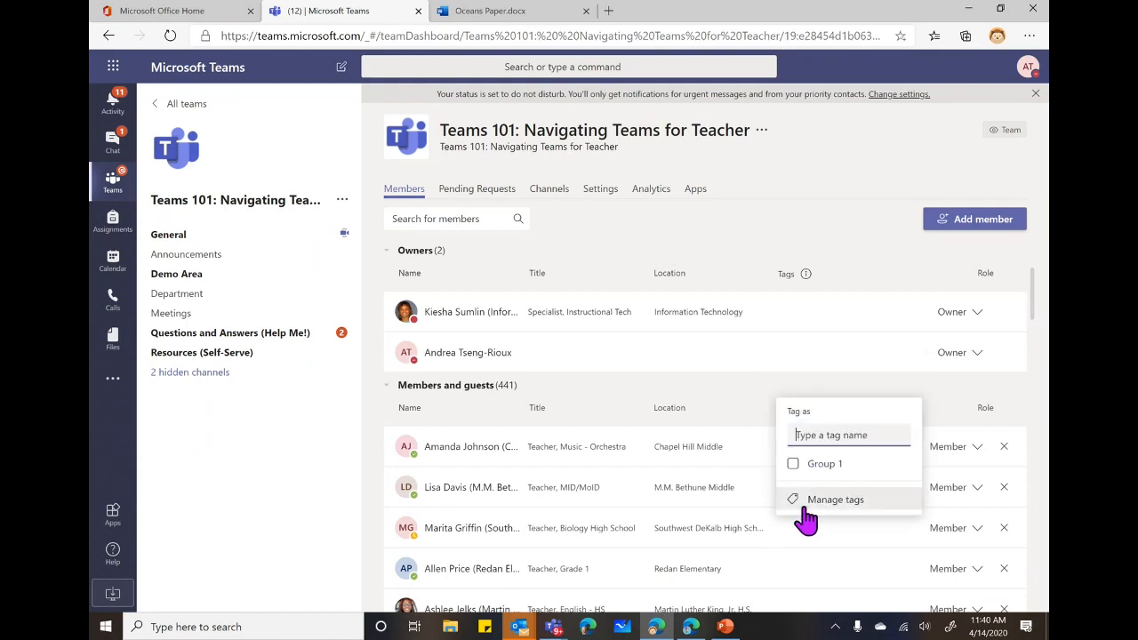
left_click(798, 464)
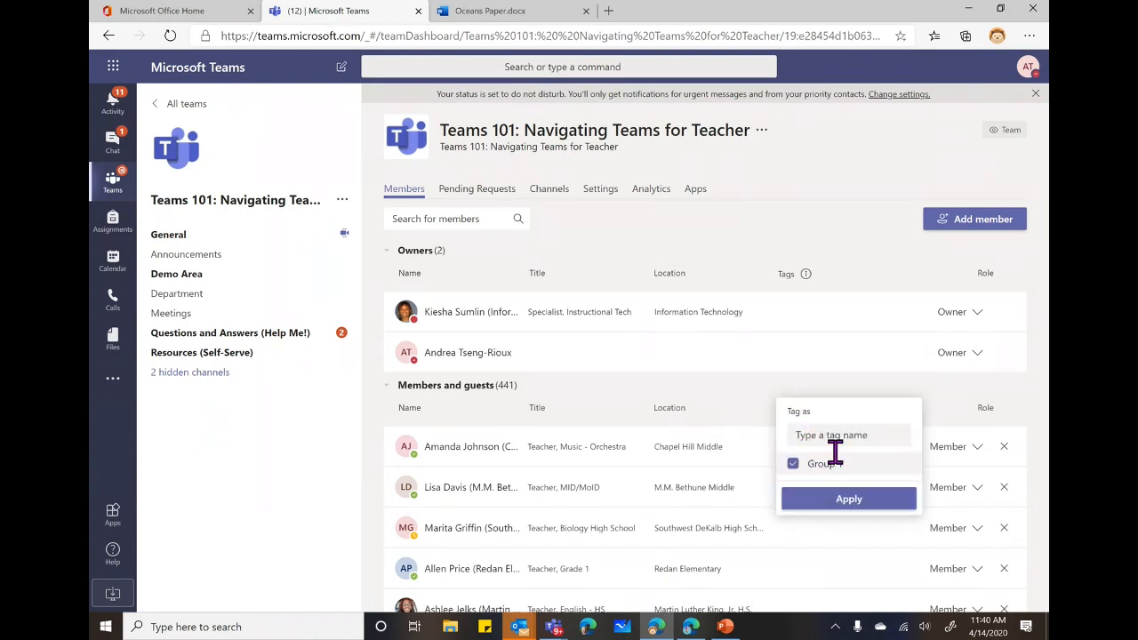
left_click(840, 500)
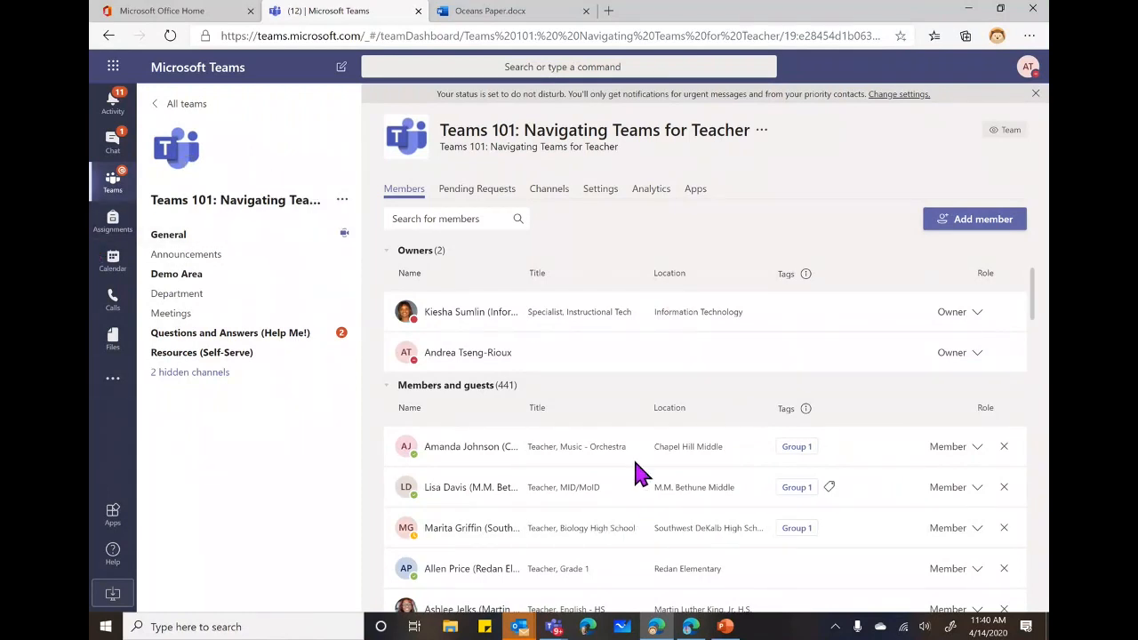
left_click(477, 194)
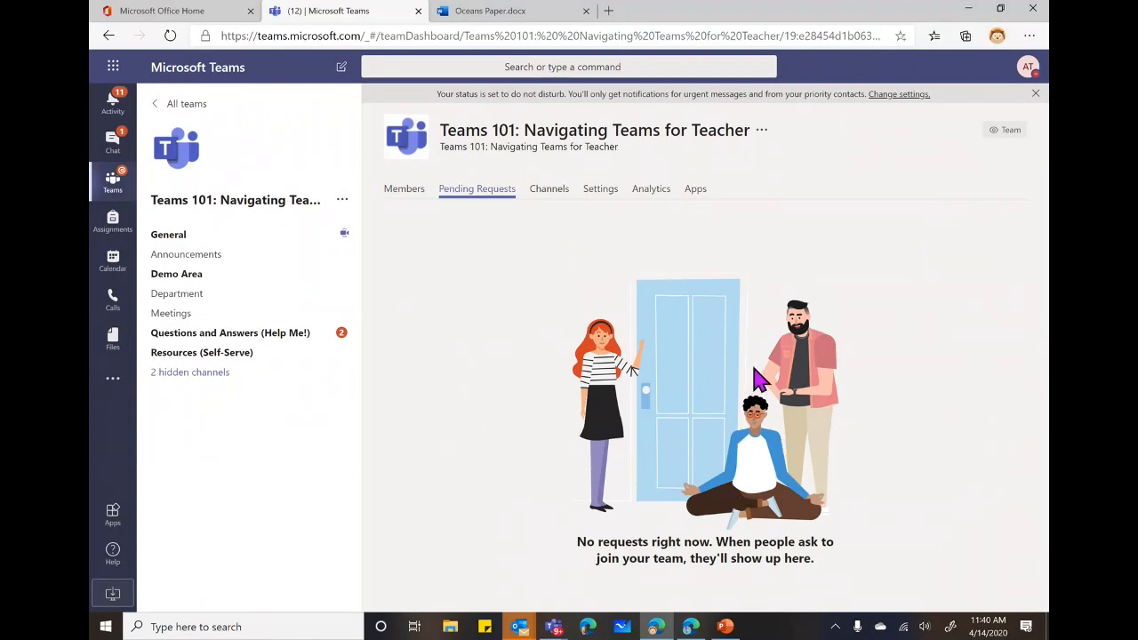
left_click(550, 194)
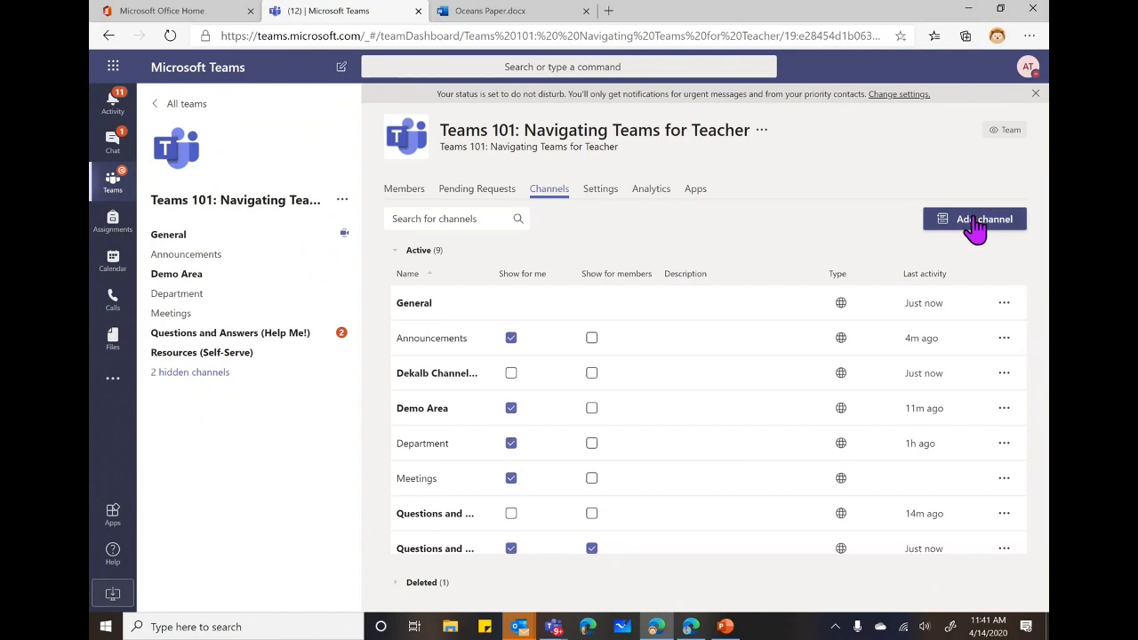
scroll(648, 414, "down", 1)
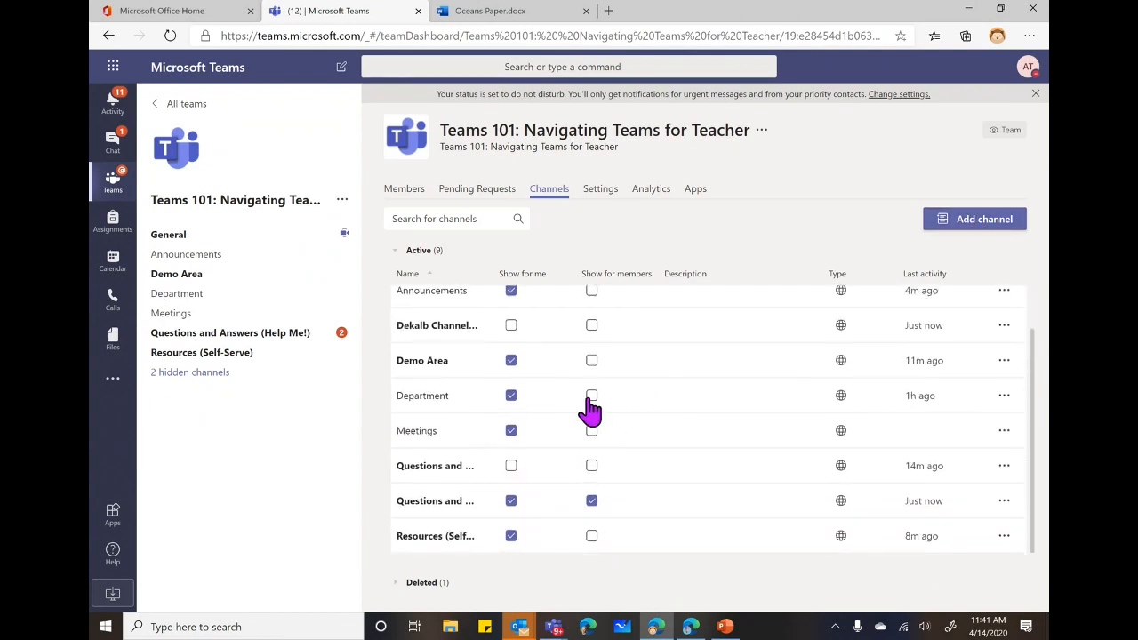
scroll(588, 400, "up", 1)
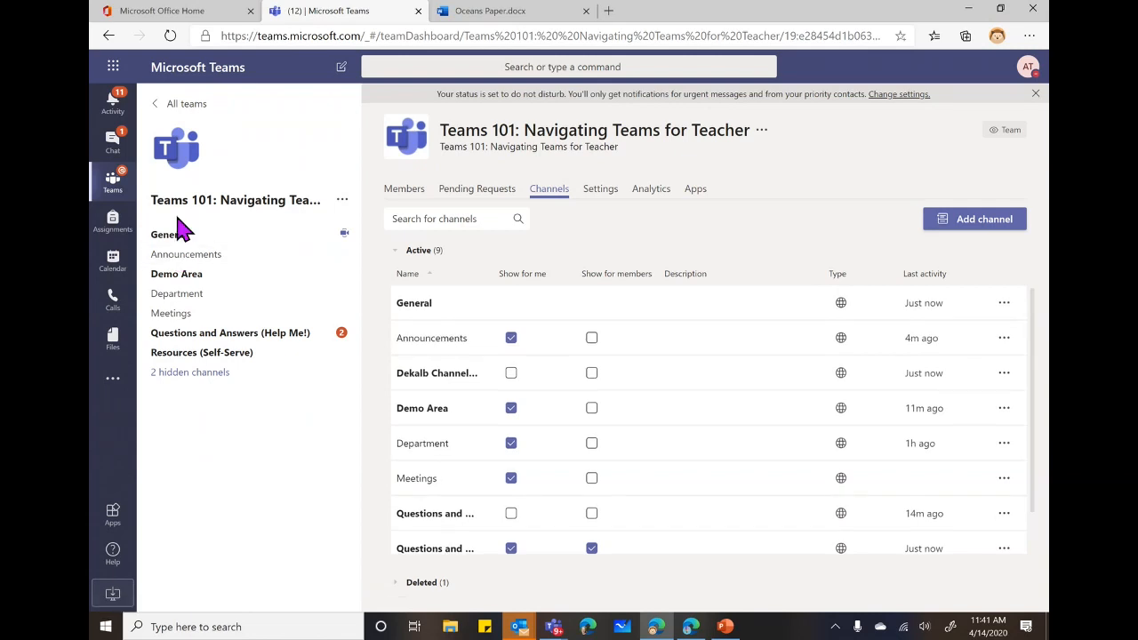
left_click(189, 375)
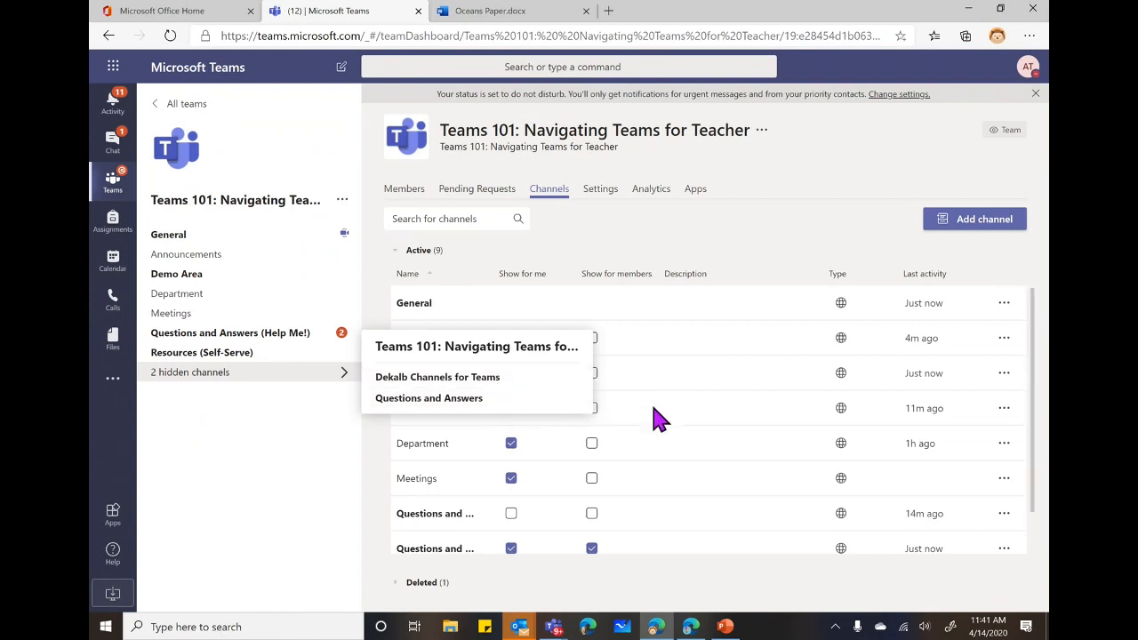
scroll(631, 410, "down", 1)
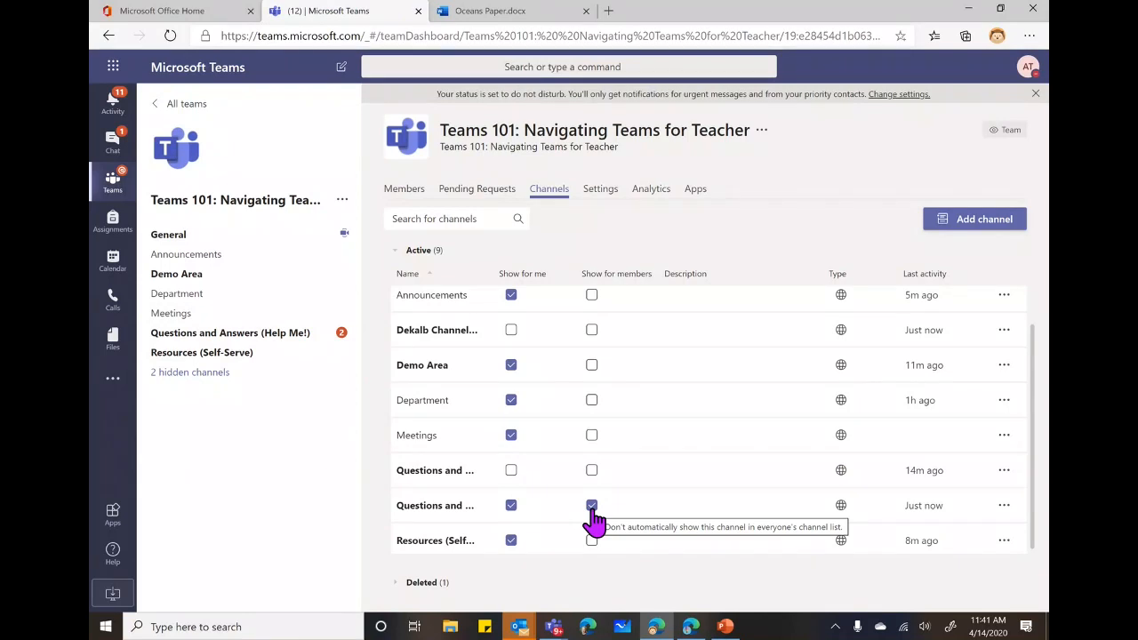
In team Settings, uncheck member permissions for creating and deleting channels, adding apps, custom apps and connectors.
left_click(603, 199)
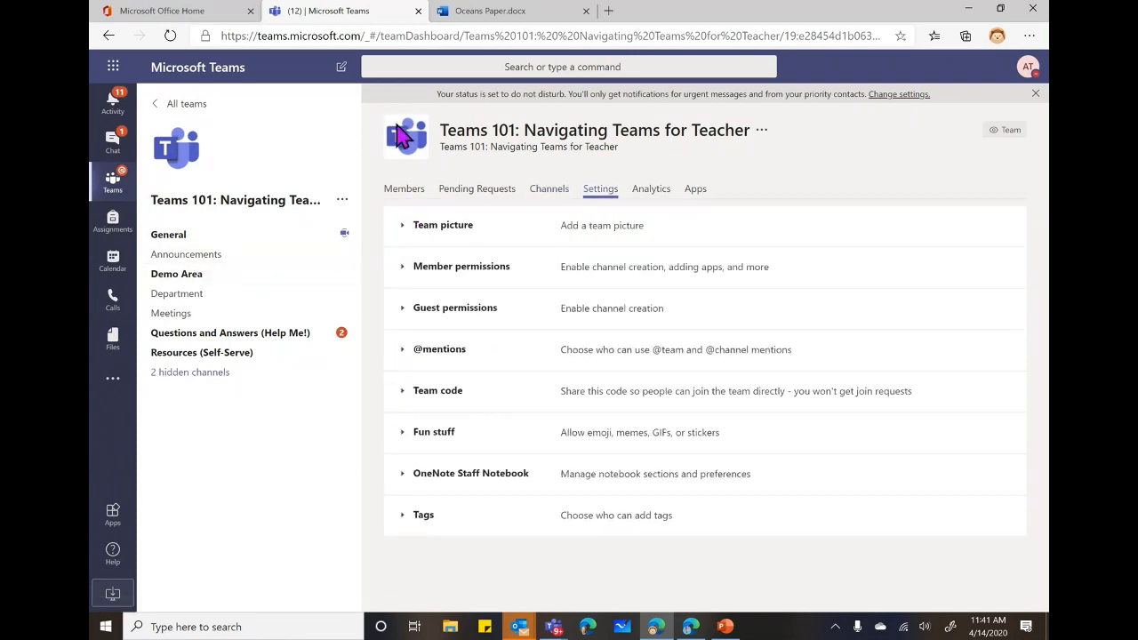
left_click(405, 271)
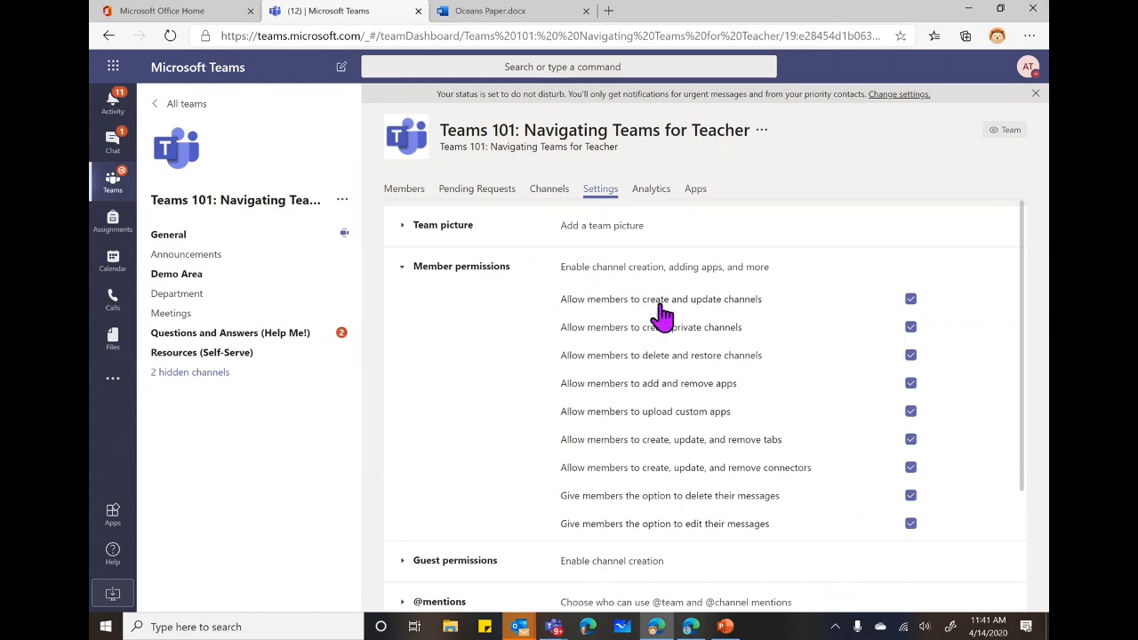
left_click(911, 299)
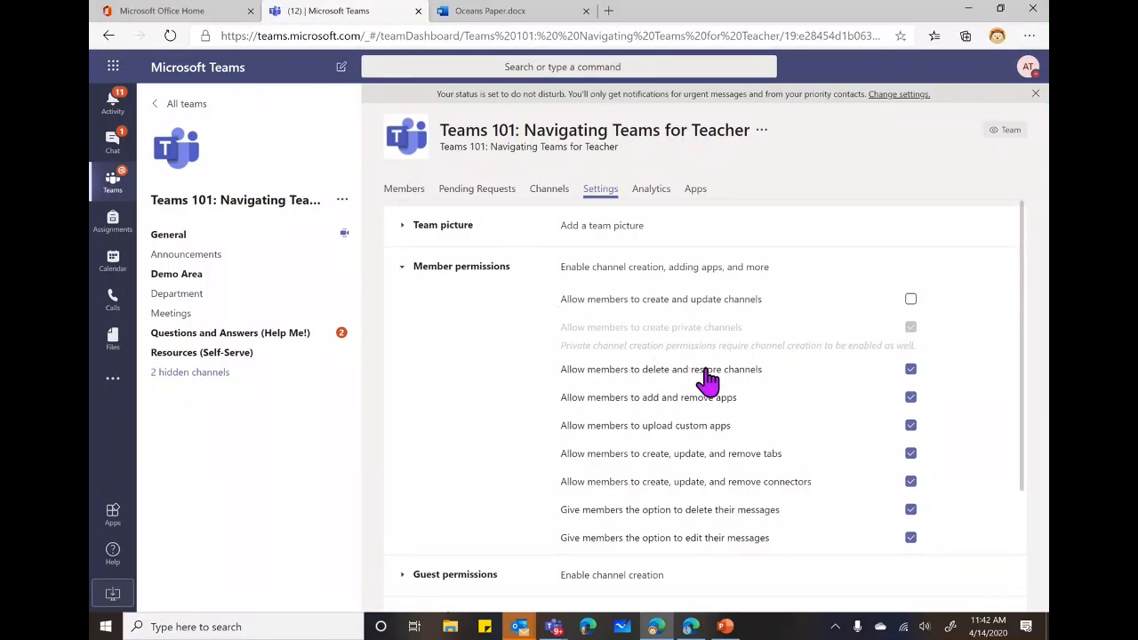
left_click(911, 369)
scroll(496, 408, "down", 1)
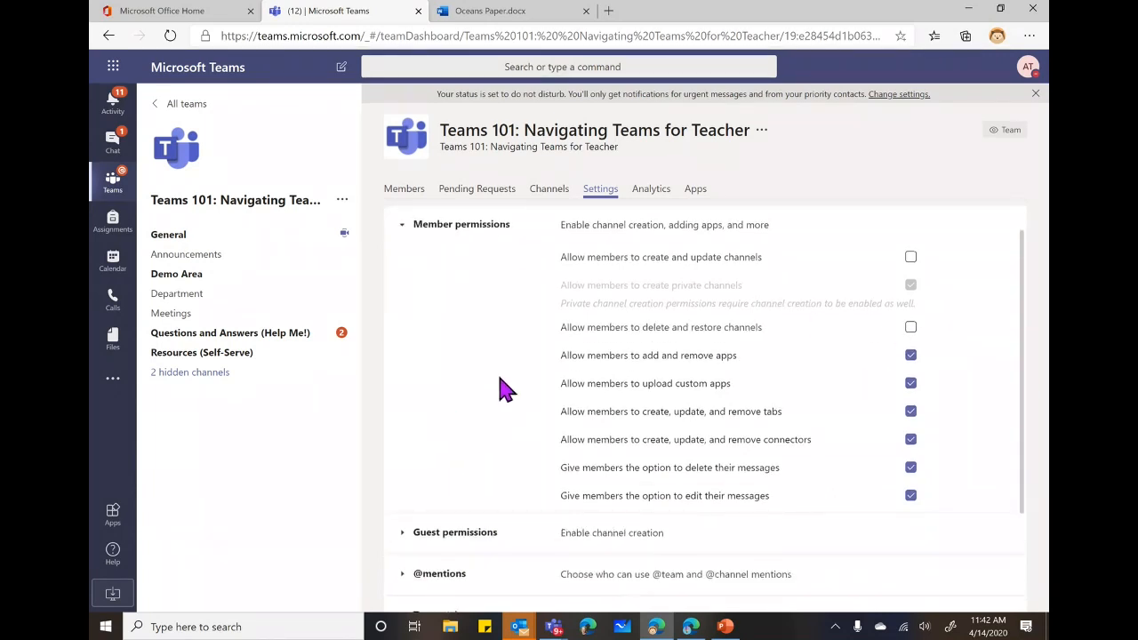
left_click(911, 356)
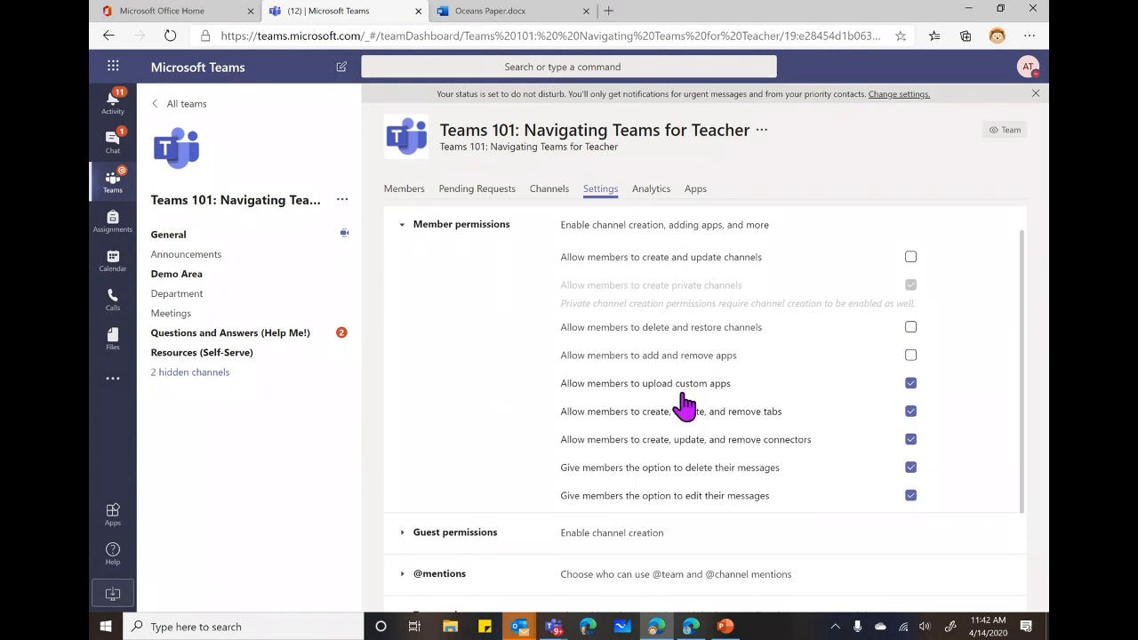
left_click(911, 385)
left_click(911, 439)
scroll(480, 529, "down", 3)
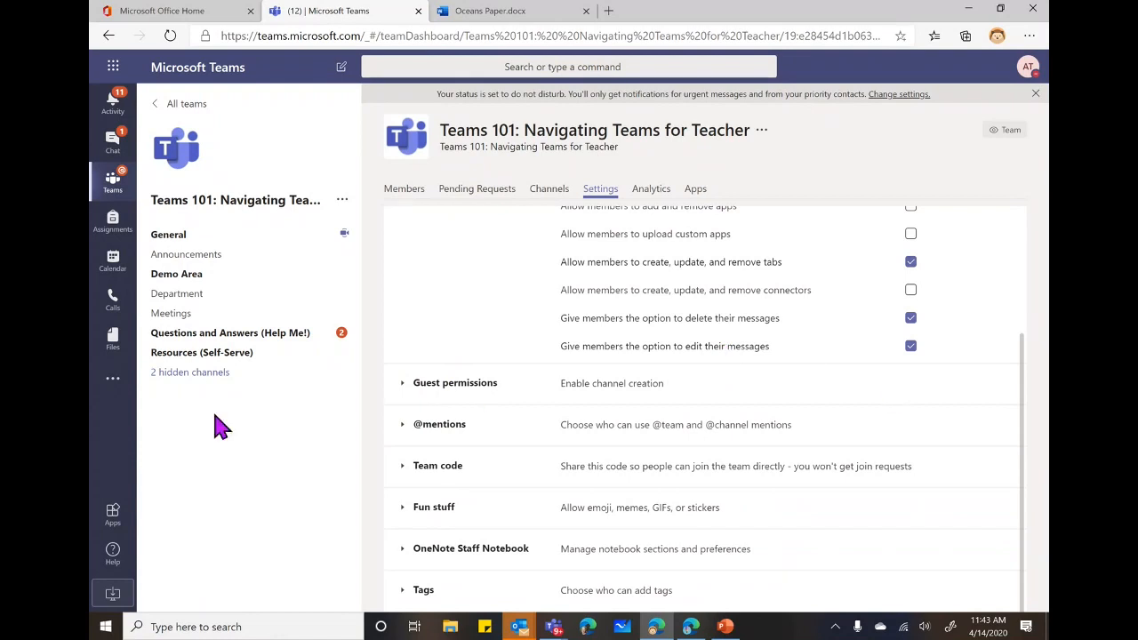
left_click(405, 432)
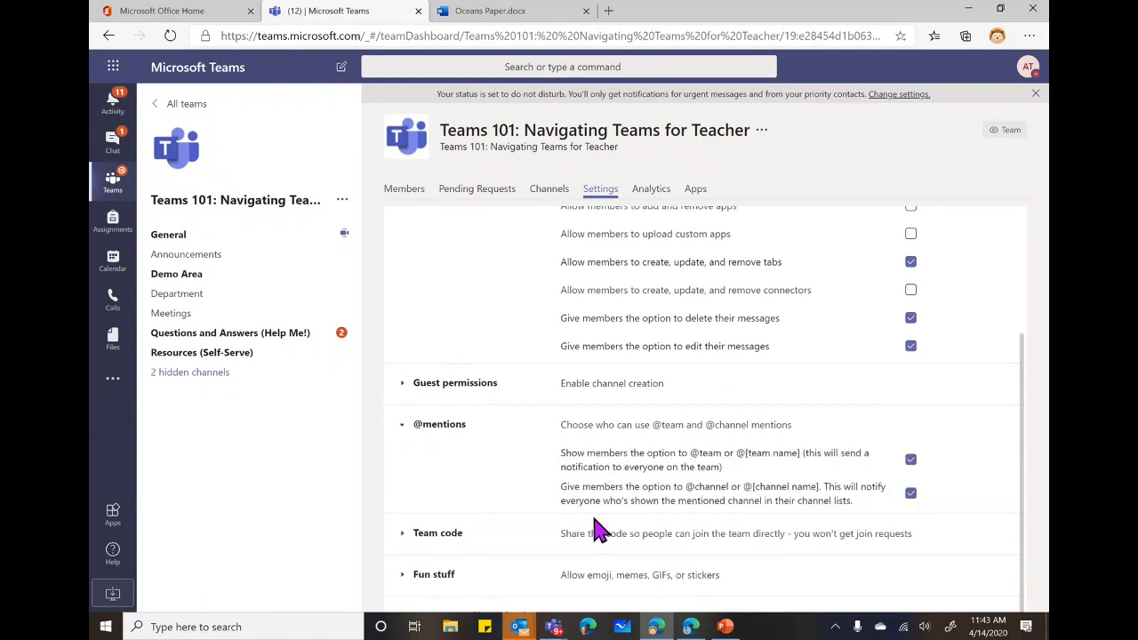
scroll(848, 459, "down", 1)
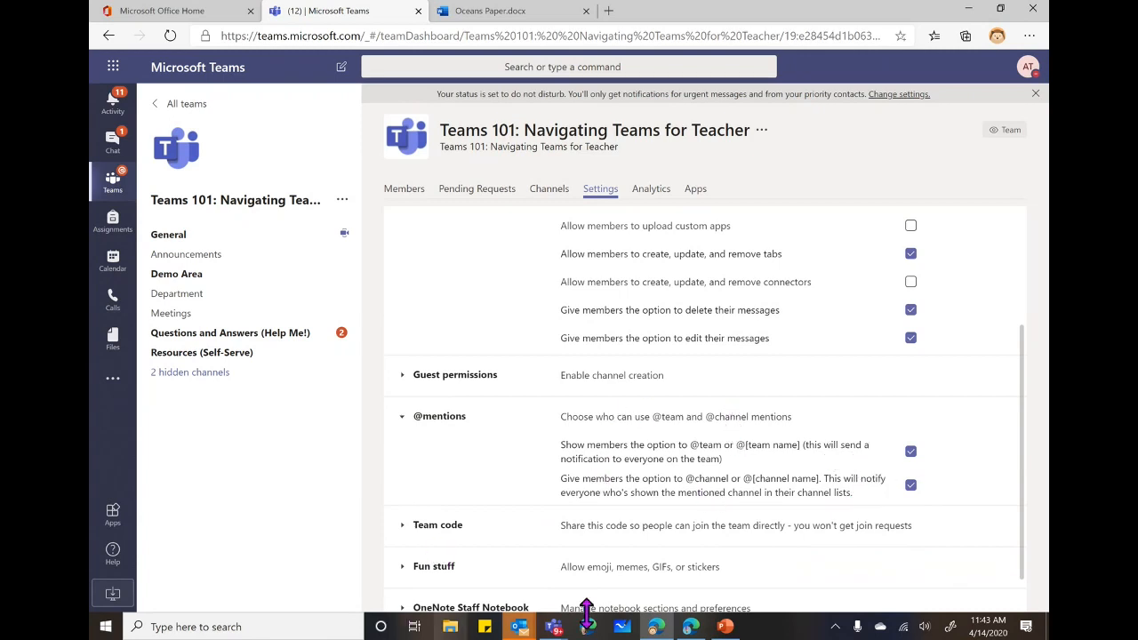
scroll(686, 503, "down", 1)
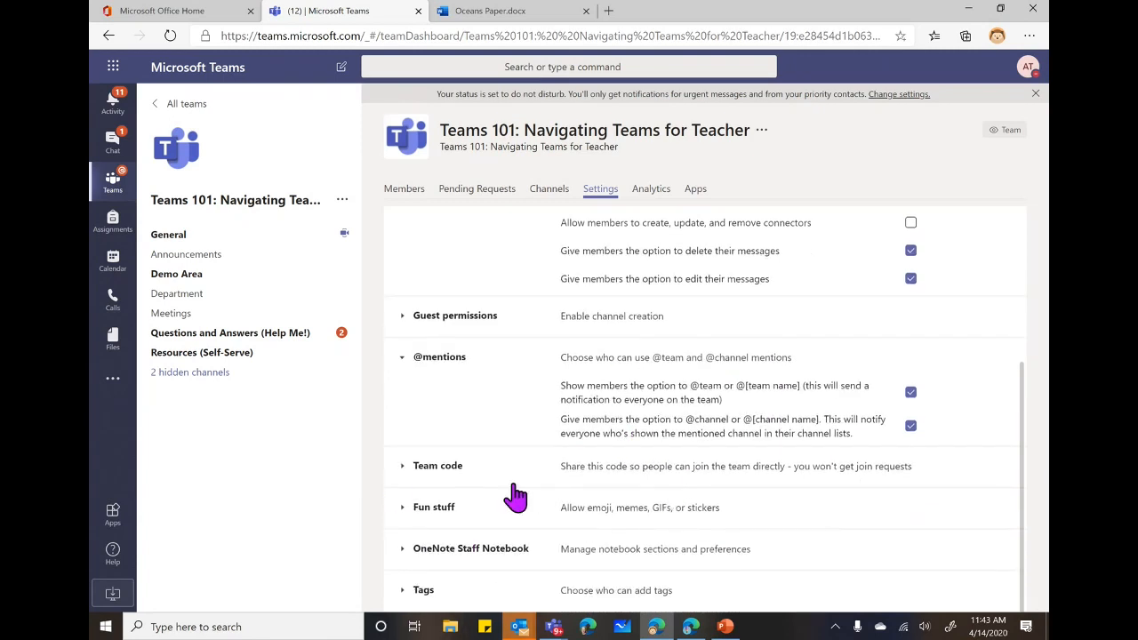
left_click(402, 466)
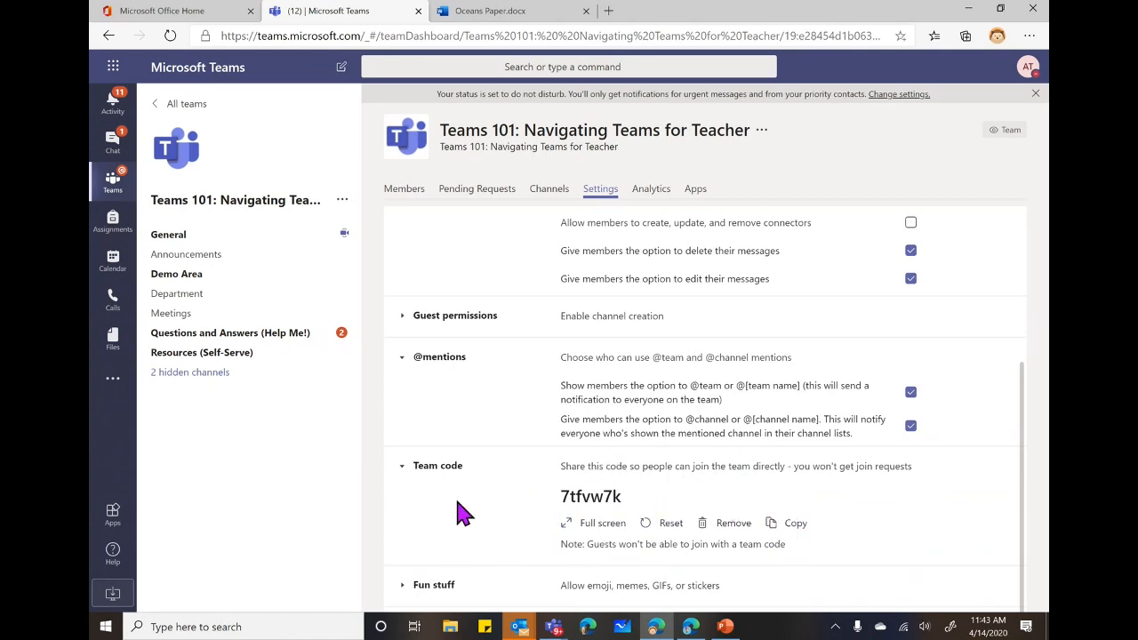
scroll(578, 502, "down", 1)
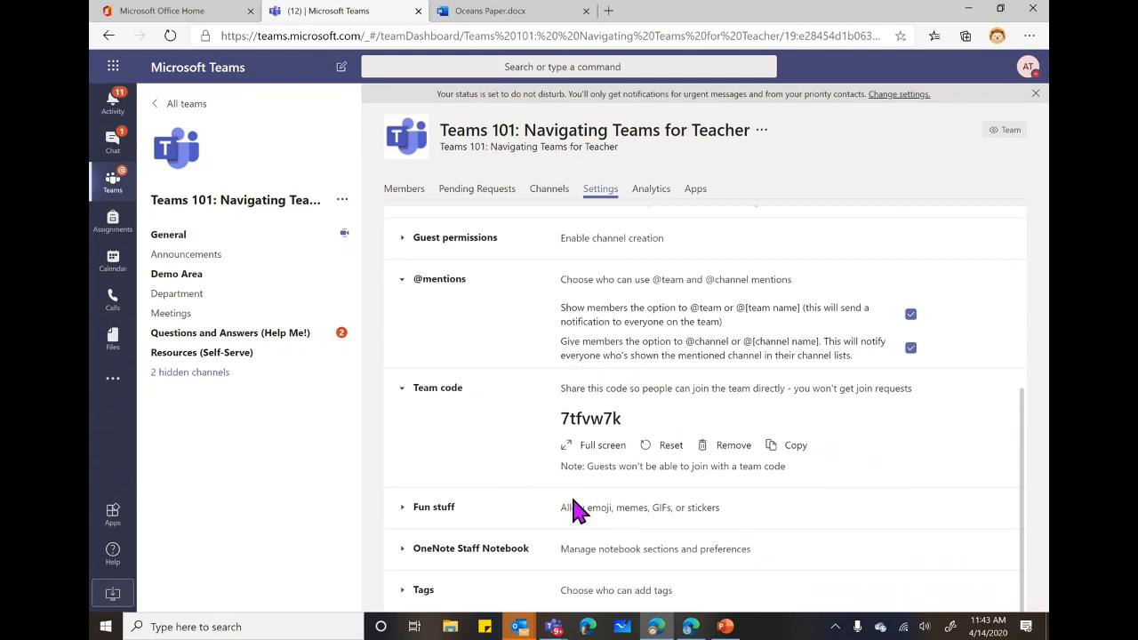
left_click(404, 511)
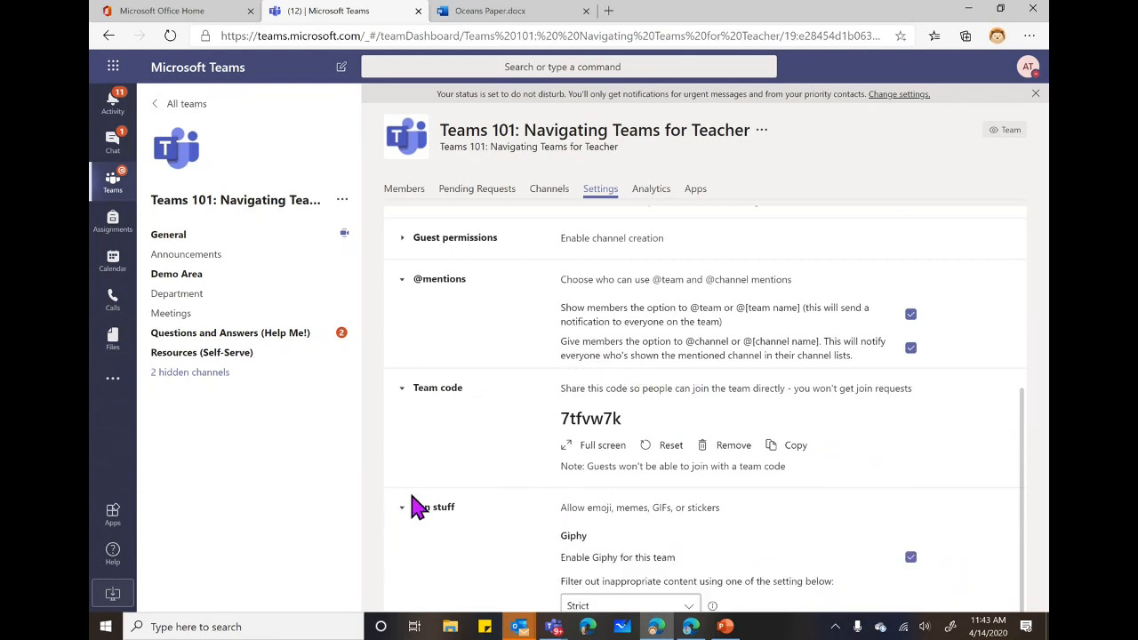
scroll(533, 523, "down", 2)
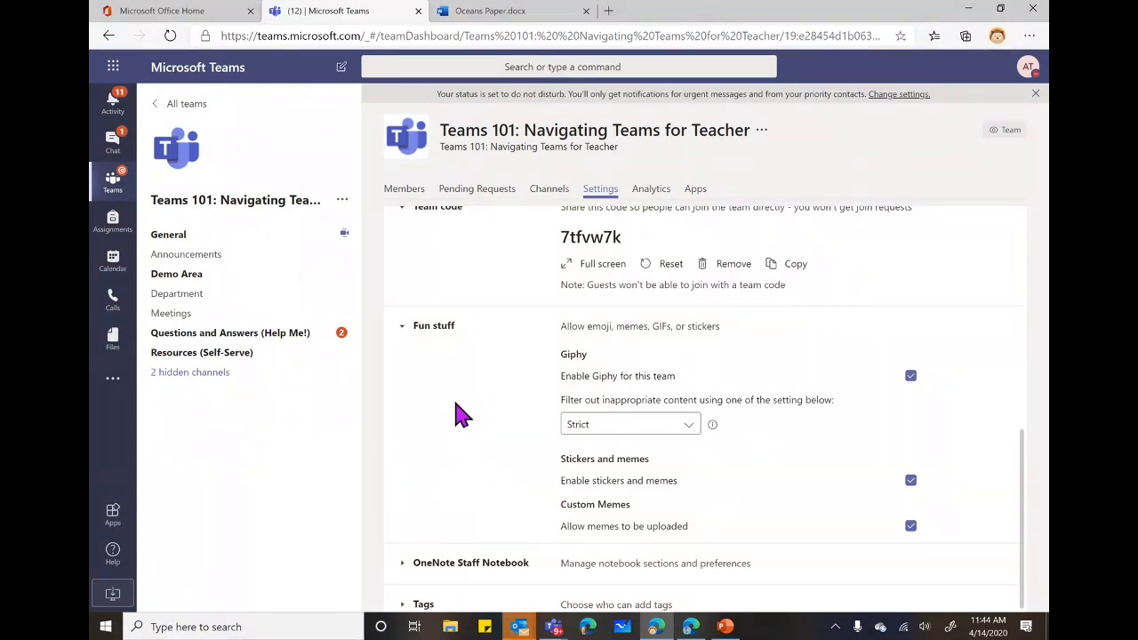
scroll(445, 416, "down", 1)
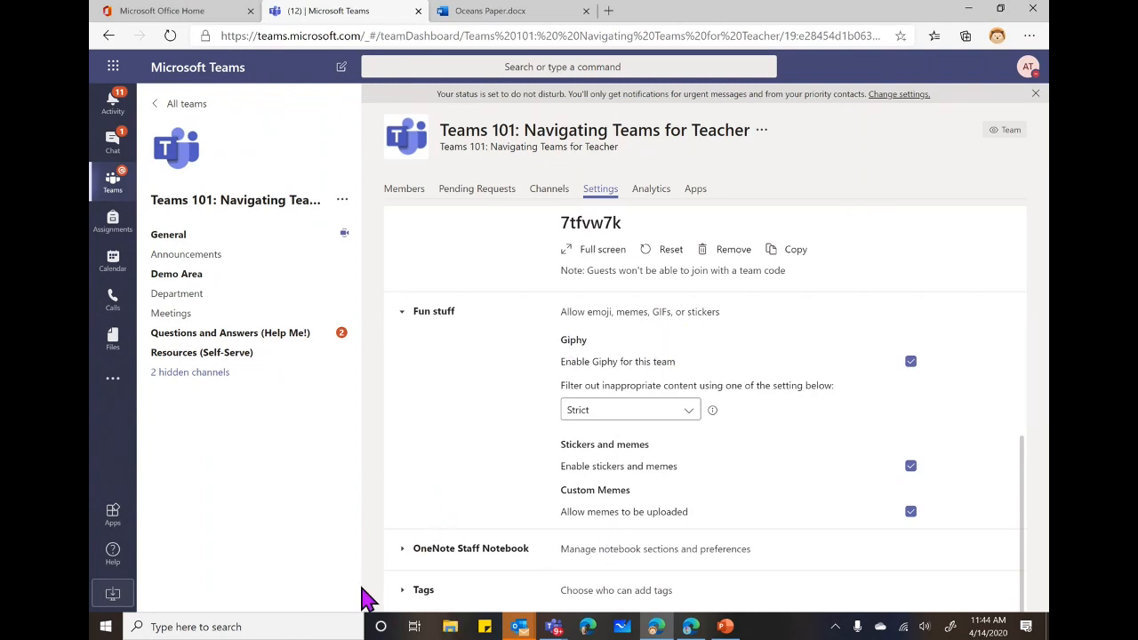
left_click(401, 590)
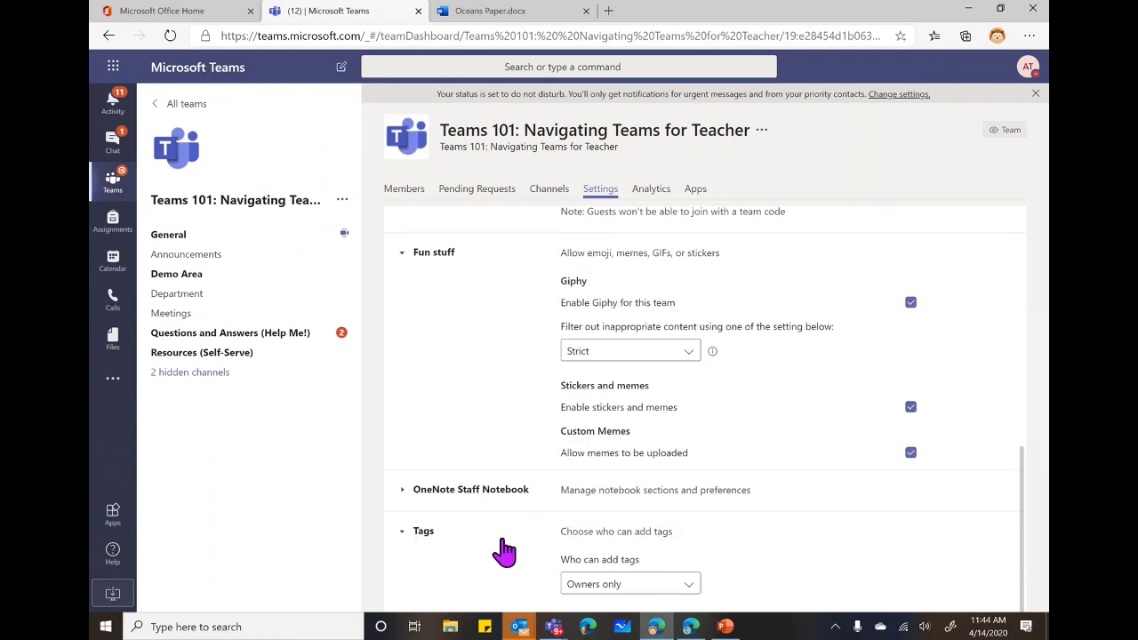
Set 'Who can add tags' to All members, then review the remaining settings.
left_click(690, 594)
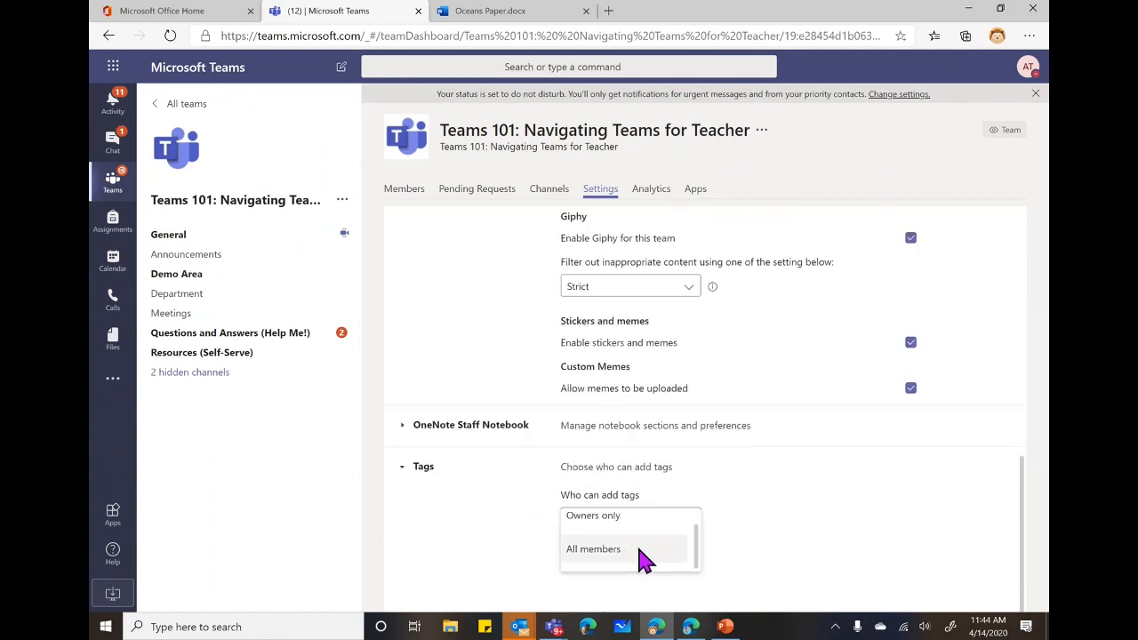
left_click(645, 559)
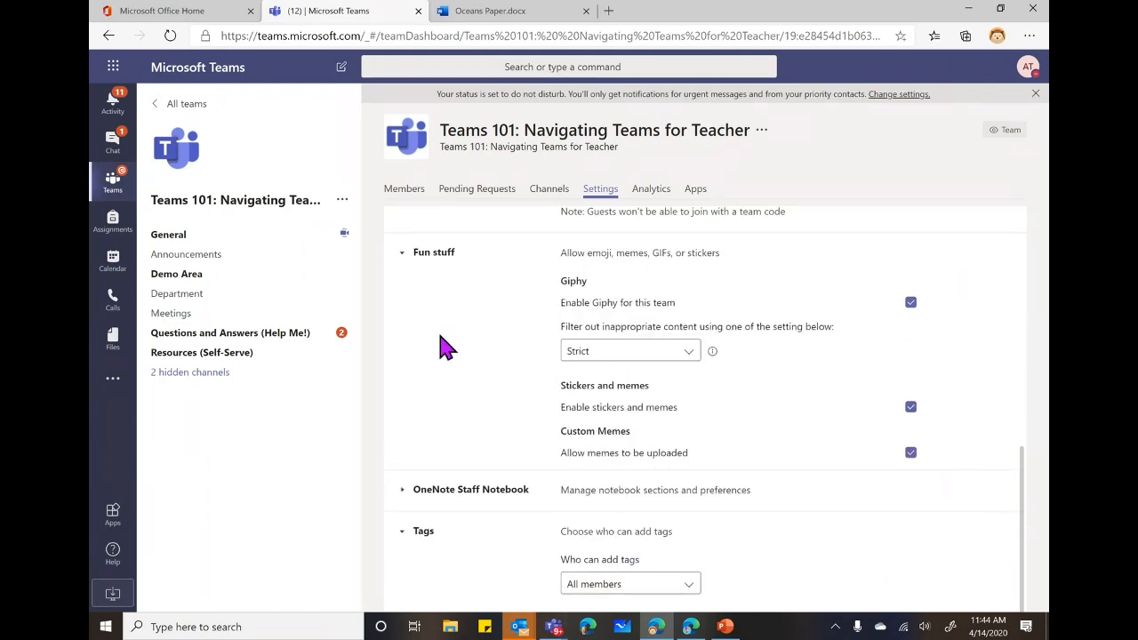
scroll(436, 409, "up", 6)
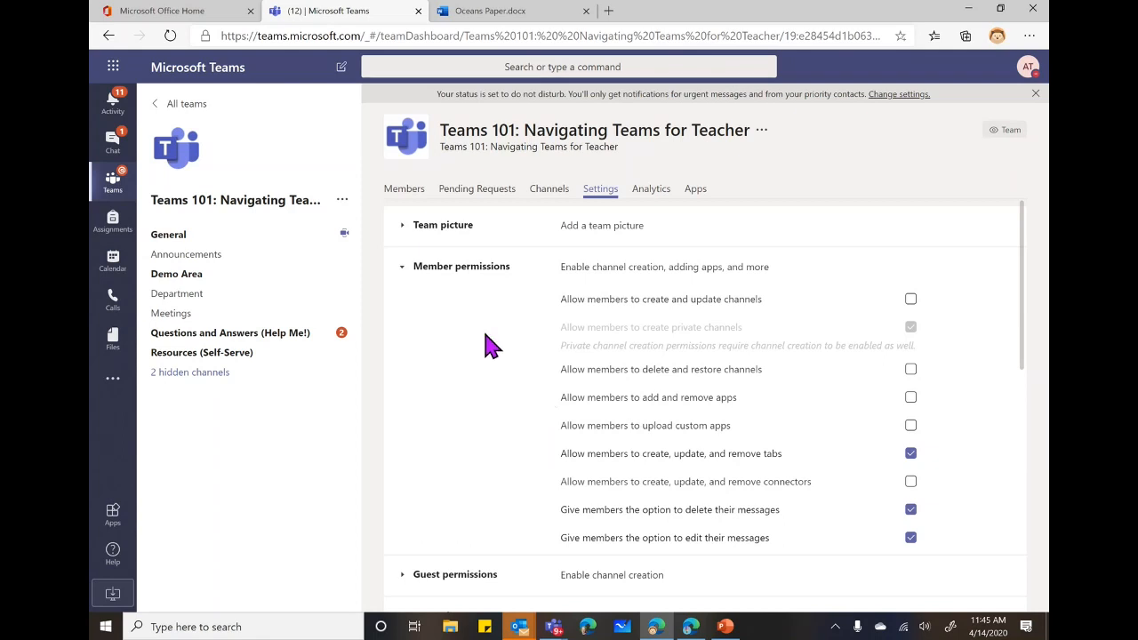
scroll(495, 376, "down", 3)
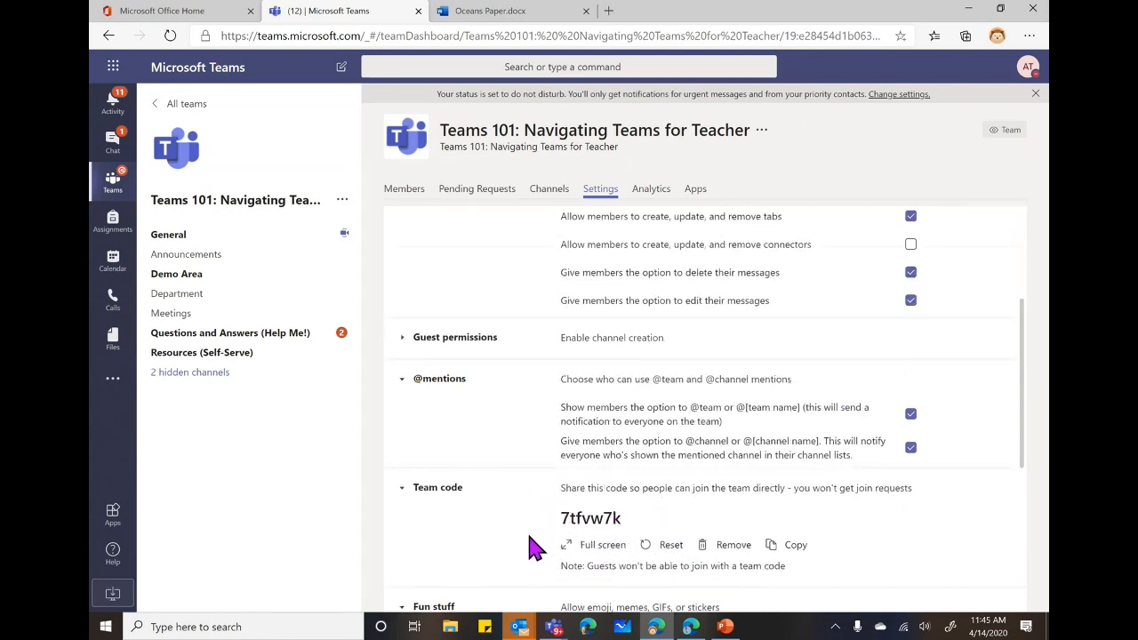
scroll(534, 544, "down", 1)
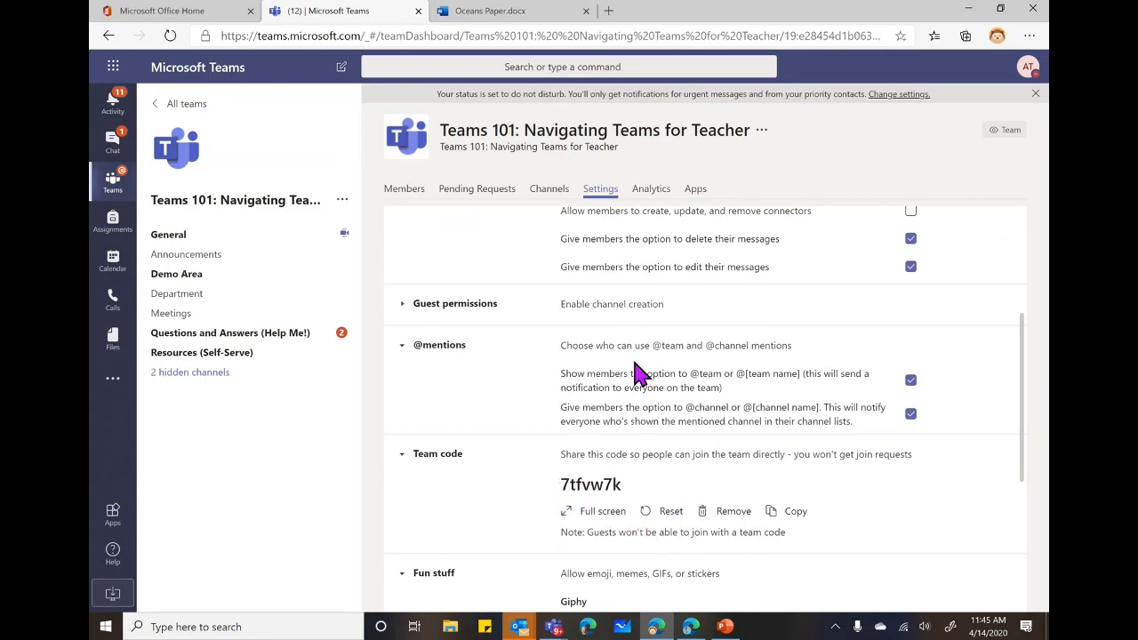
left_click(413, 195)
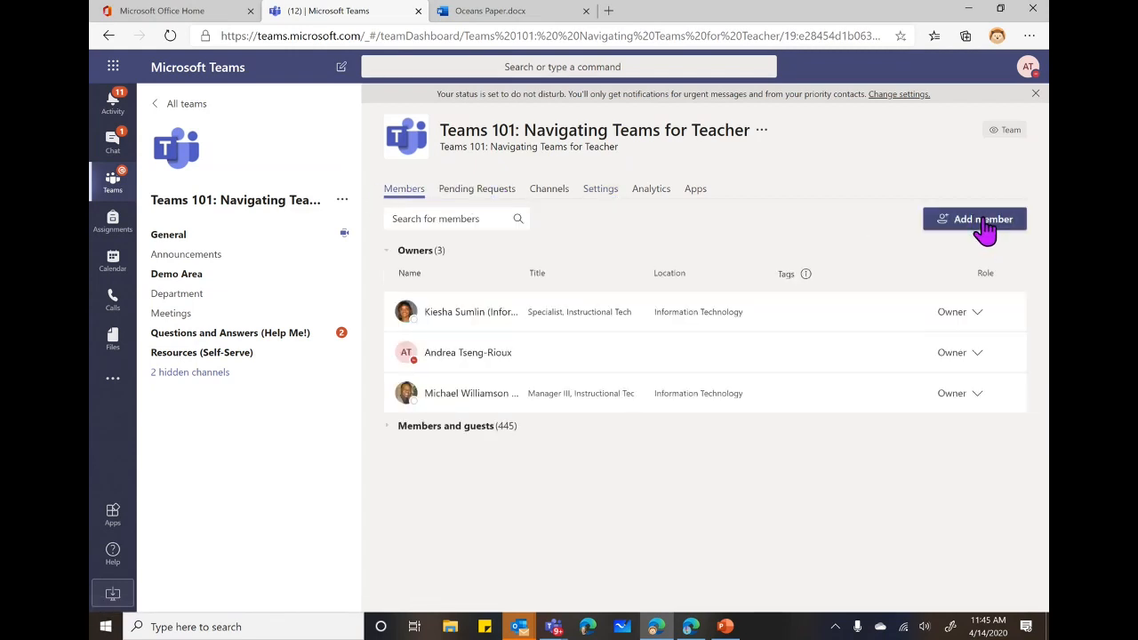
Try adding the IT manager as a member, dismiss the already-a-member notice, and close the dialog.
left_click(983, 222)
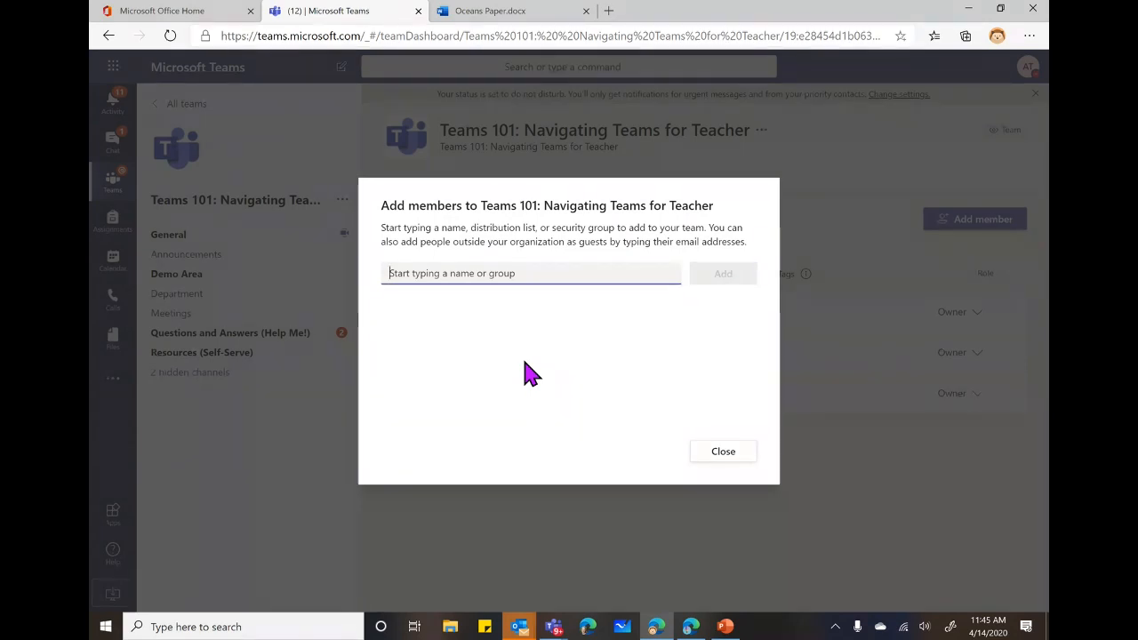
type("micha")
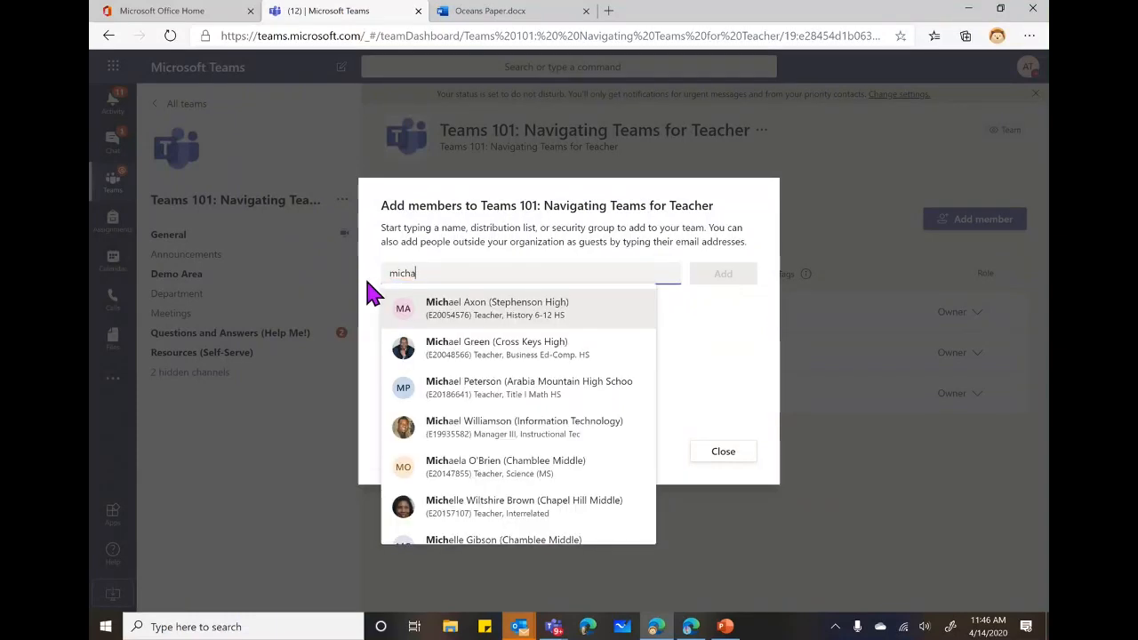
type("el")
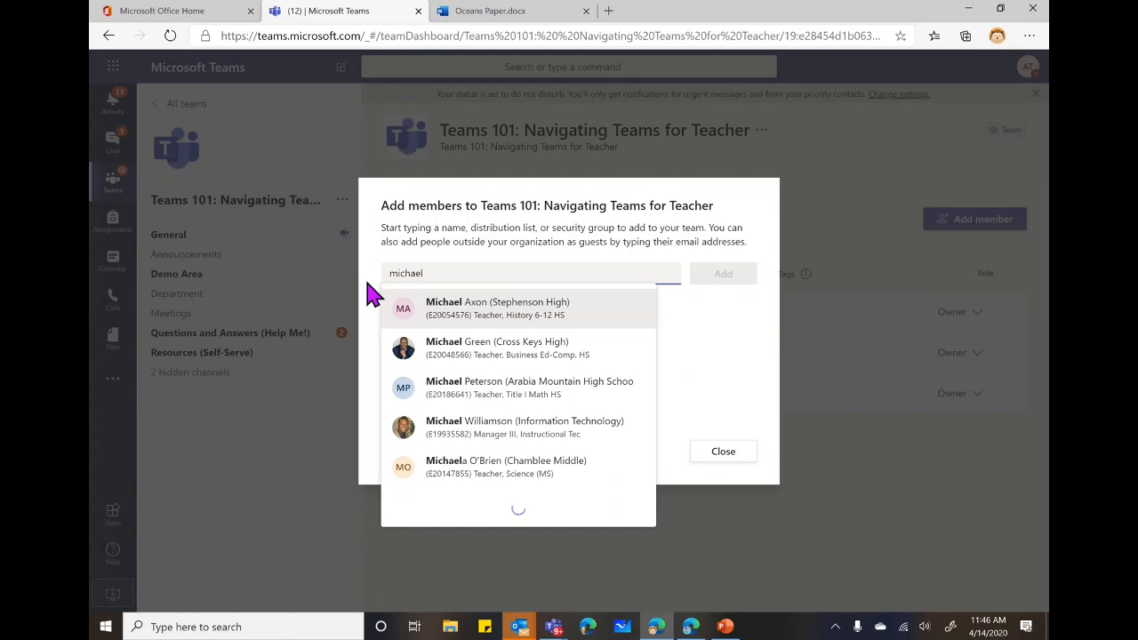
left_click(469, 436)
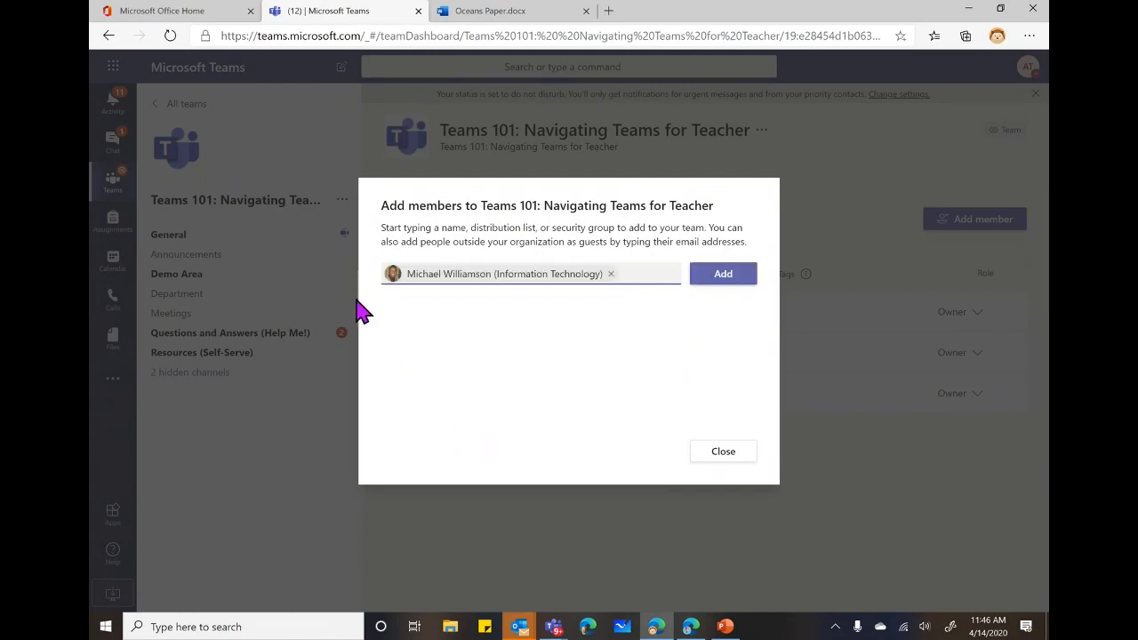
mouse_move(456, 274)
left_click(740, 279)
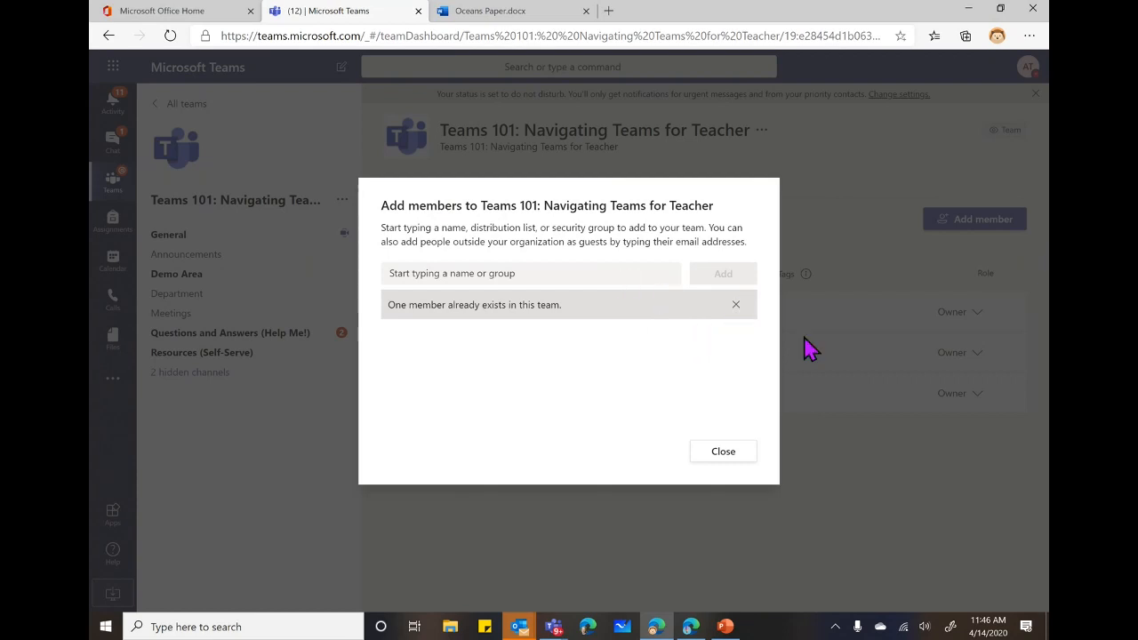
left_click(736, 304)
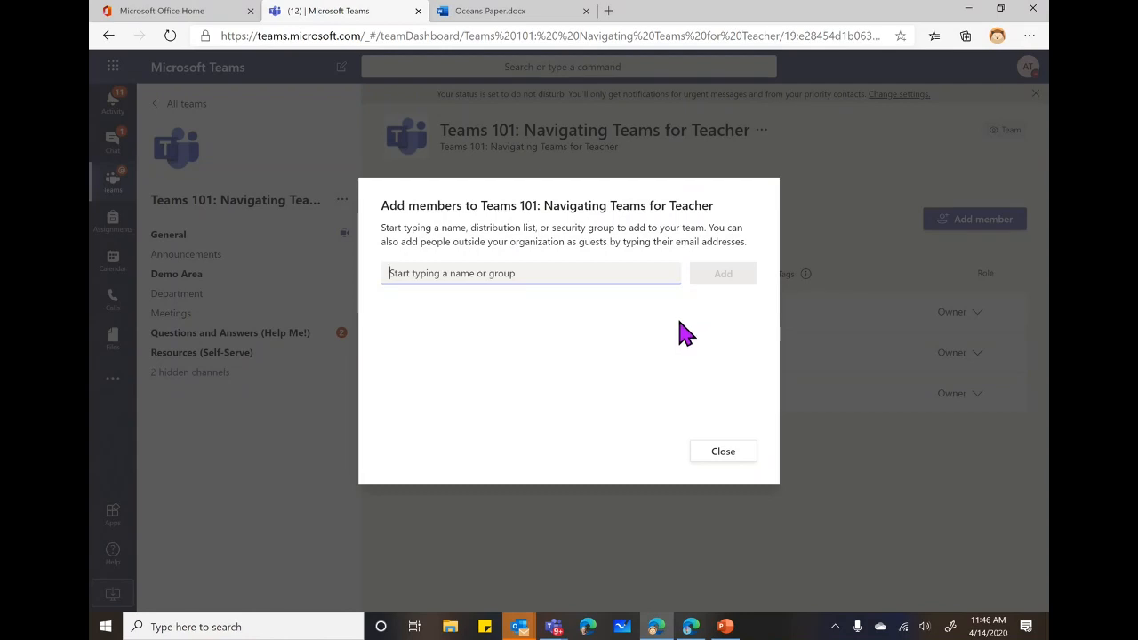
left_click(723, 452)
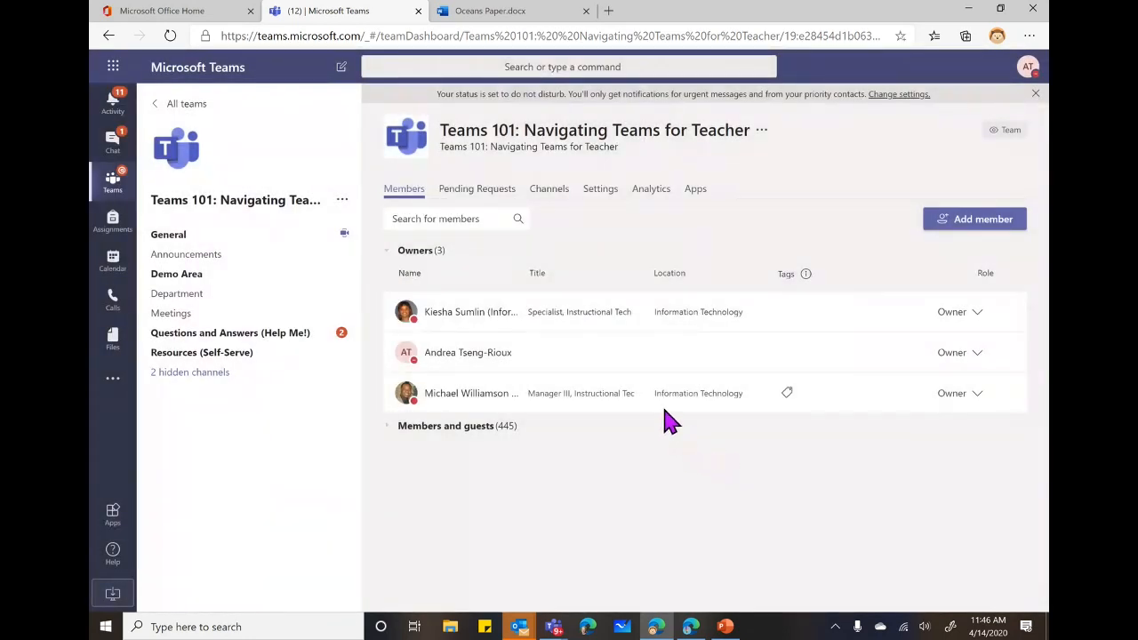
In the General channel, start a OneNote tab, then back out and close the tab picker.
left_click(174, 233)
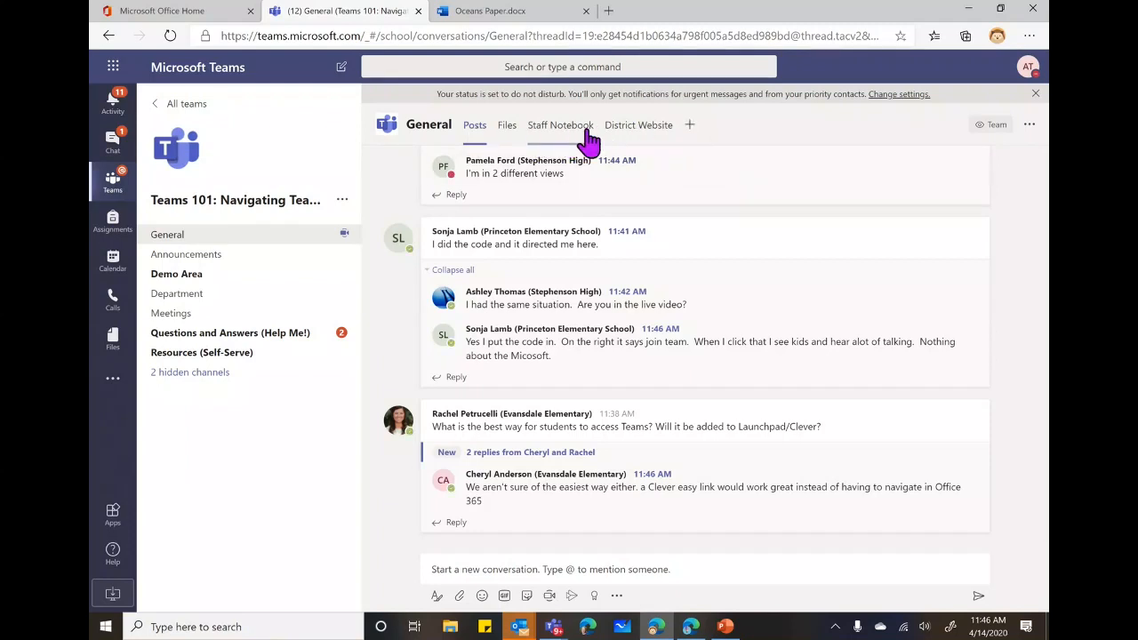
left_click(689, 124)
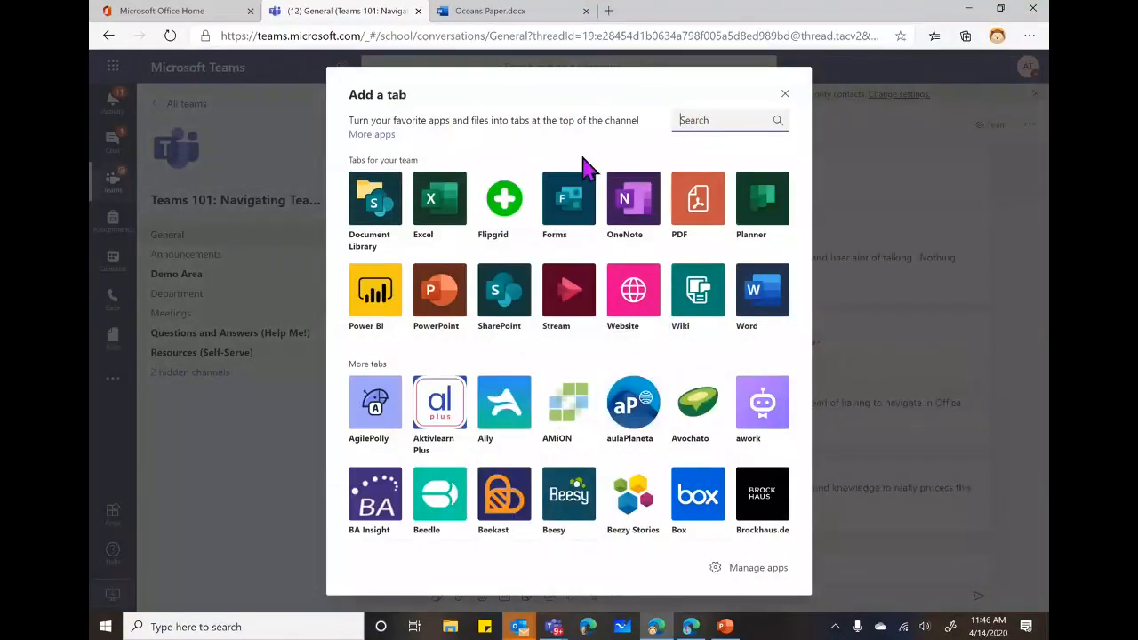
left_click(633, 198)
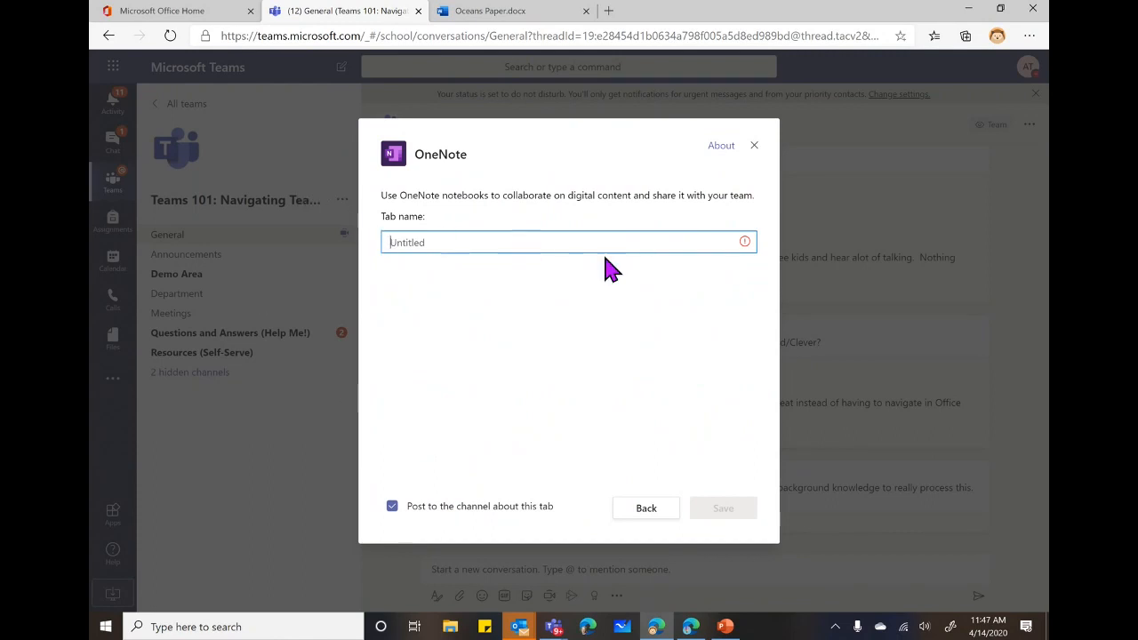
left_click(642, 516)
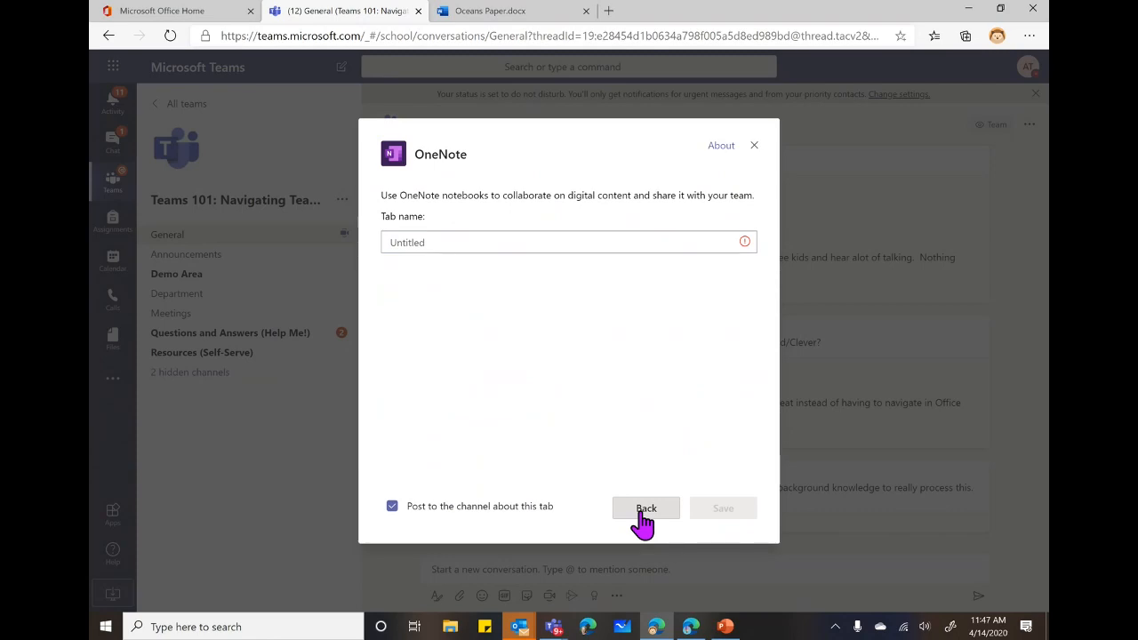
left_click(644, 514)
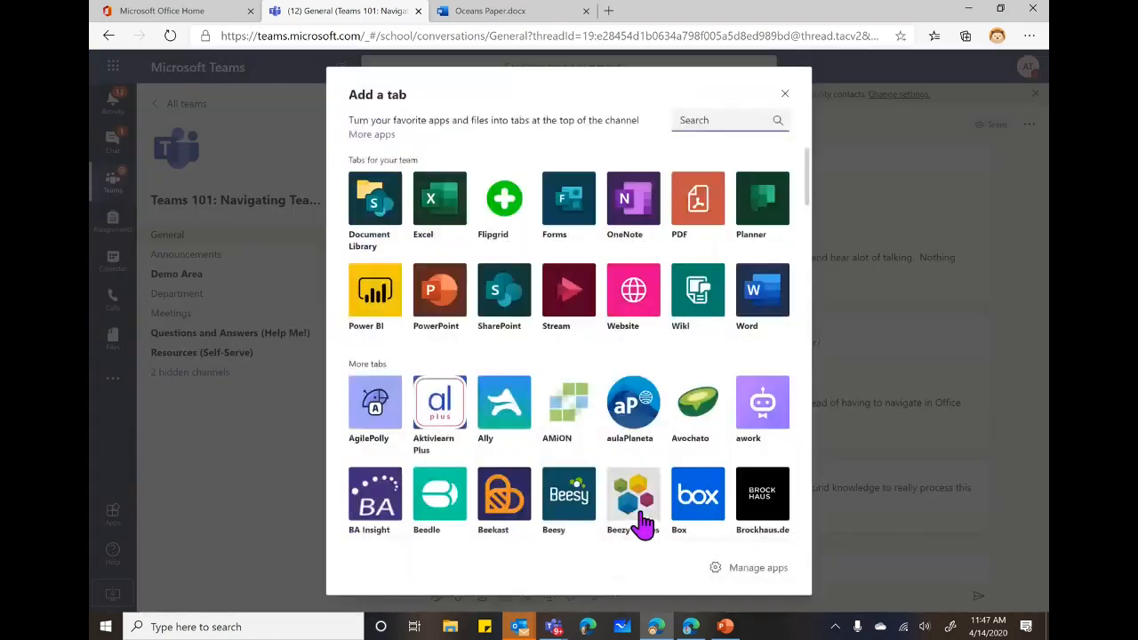
left_click(786, 99)
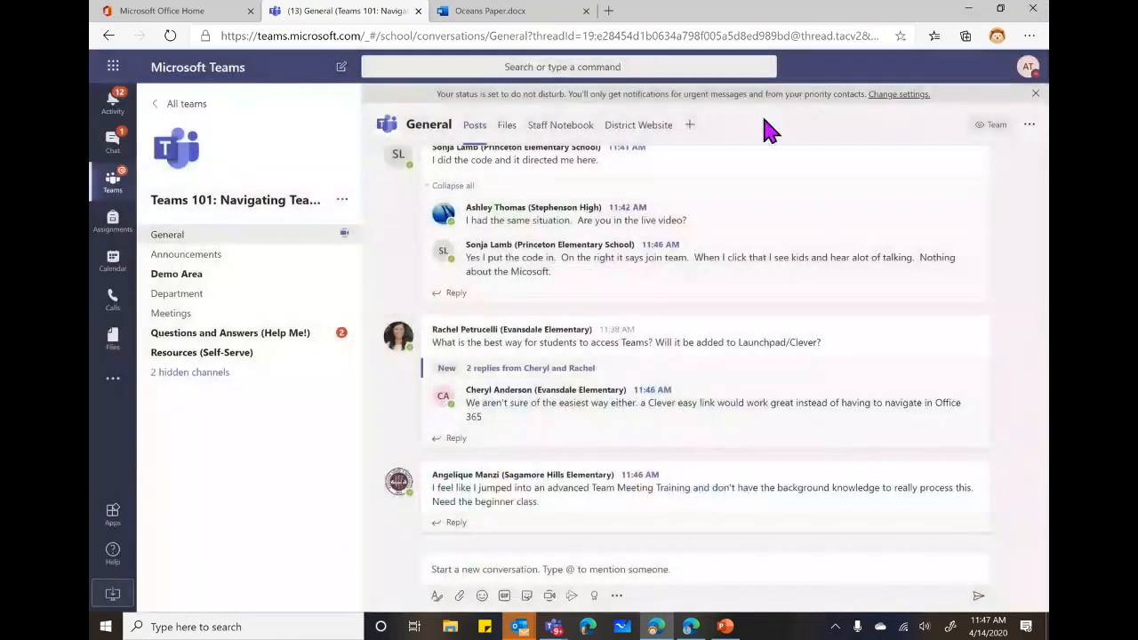
left_click(237, 276)
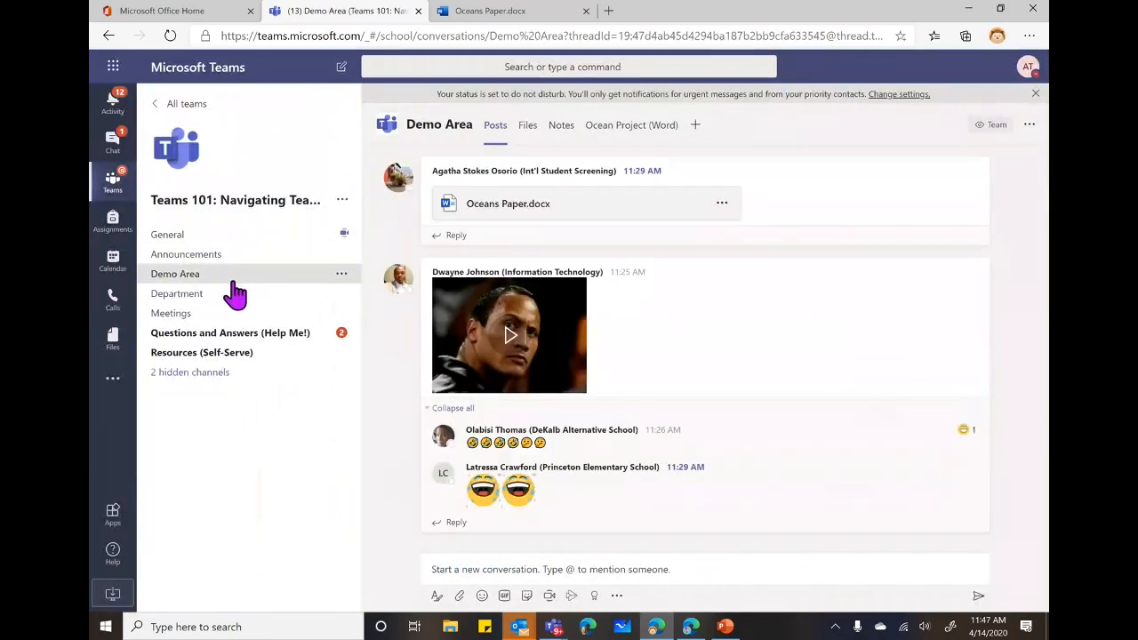
Open the Department channel's Quarantine Survival Snacks Flipgrid tab and scroll through its snack video responses.
left_click(233, 293)
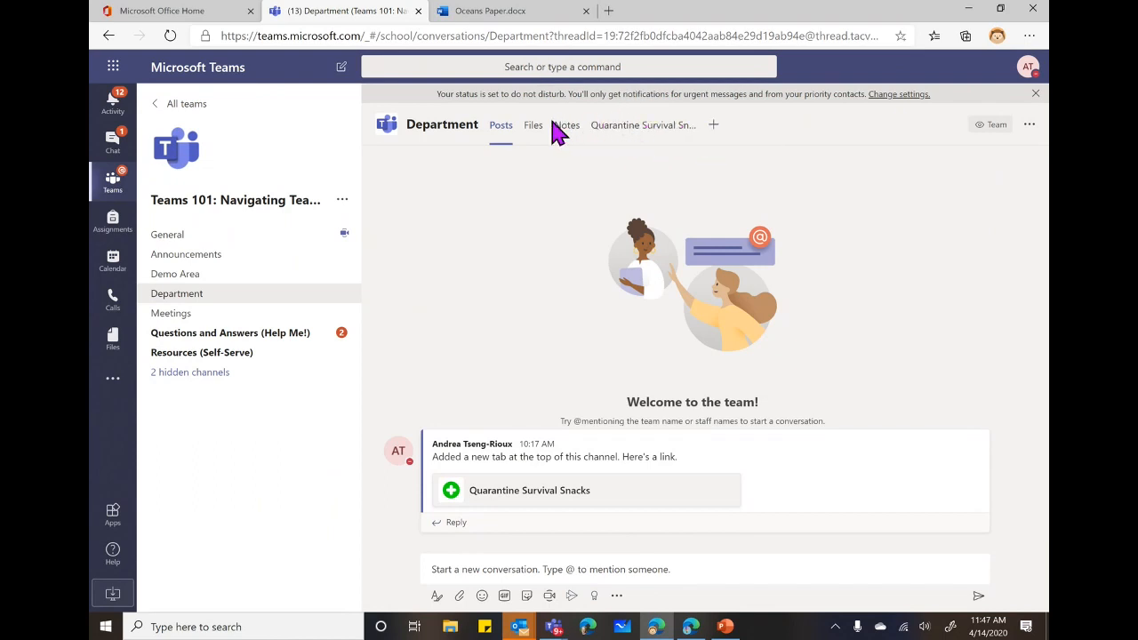
left_click(655, 134)
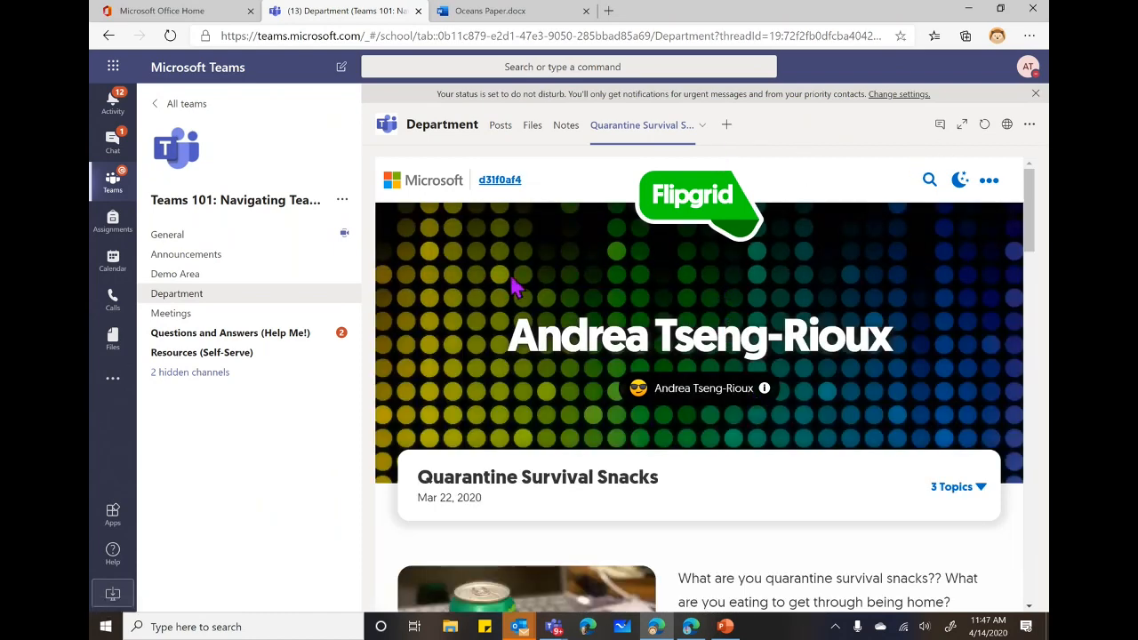
scroll(665, 316, "down", 10)
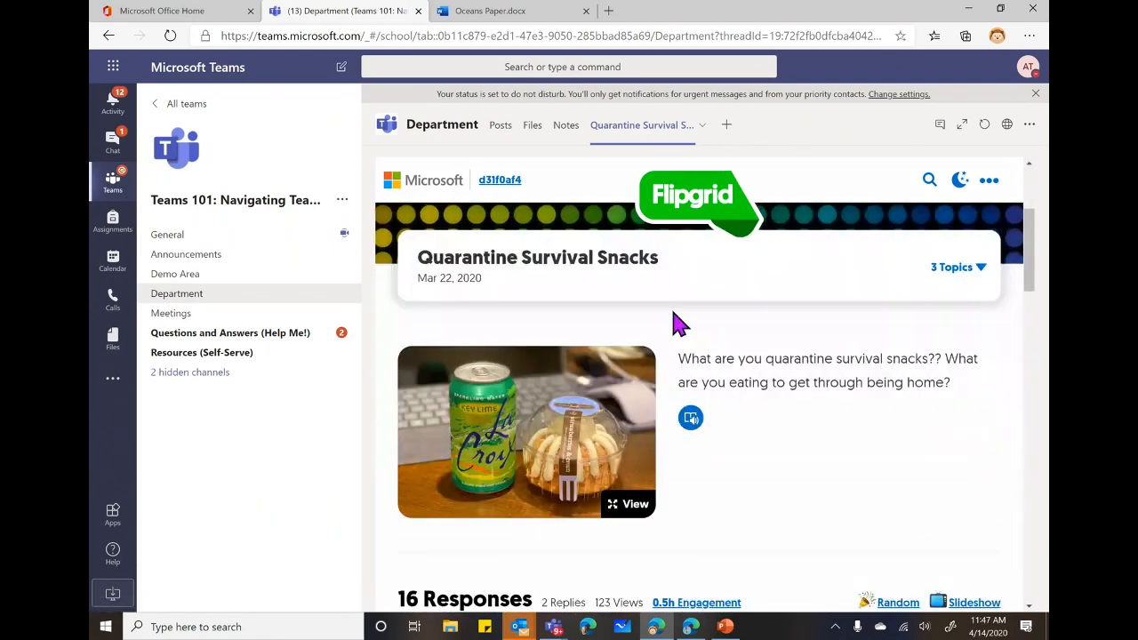
scroll(582, 359, "up", 5)
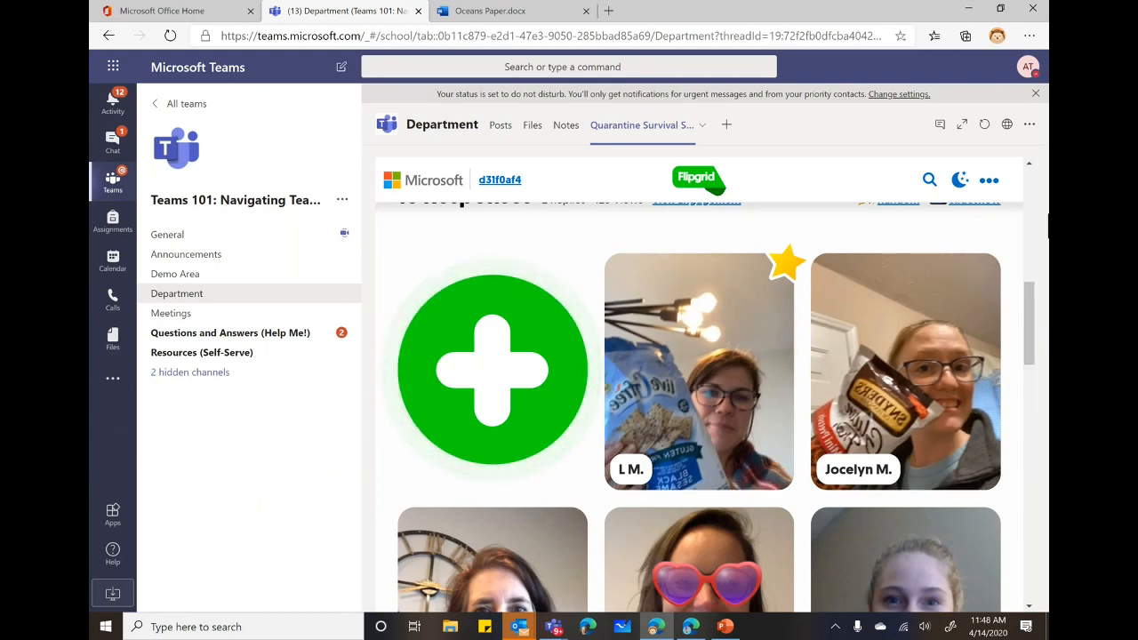
scroll(1038, 295, "up", 5)
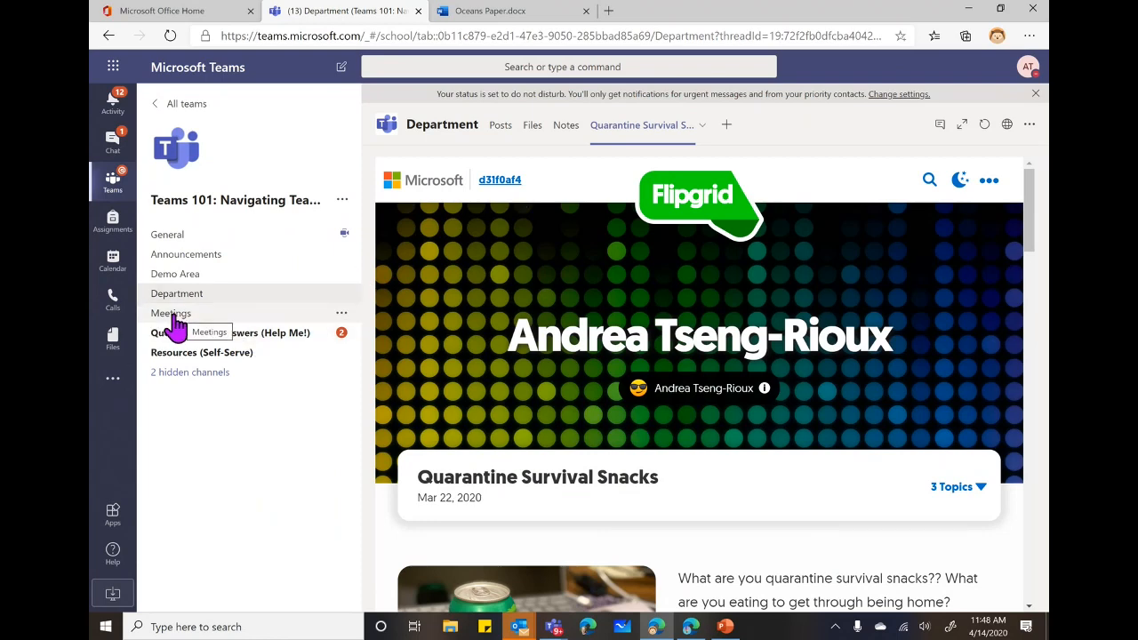
Start a Meet now meeting in the Meetings channel without audio or video, with subject 'Bio Cells'.
left_click(165, 320)
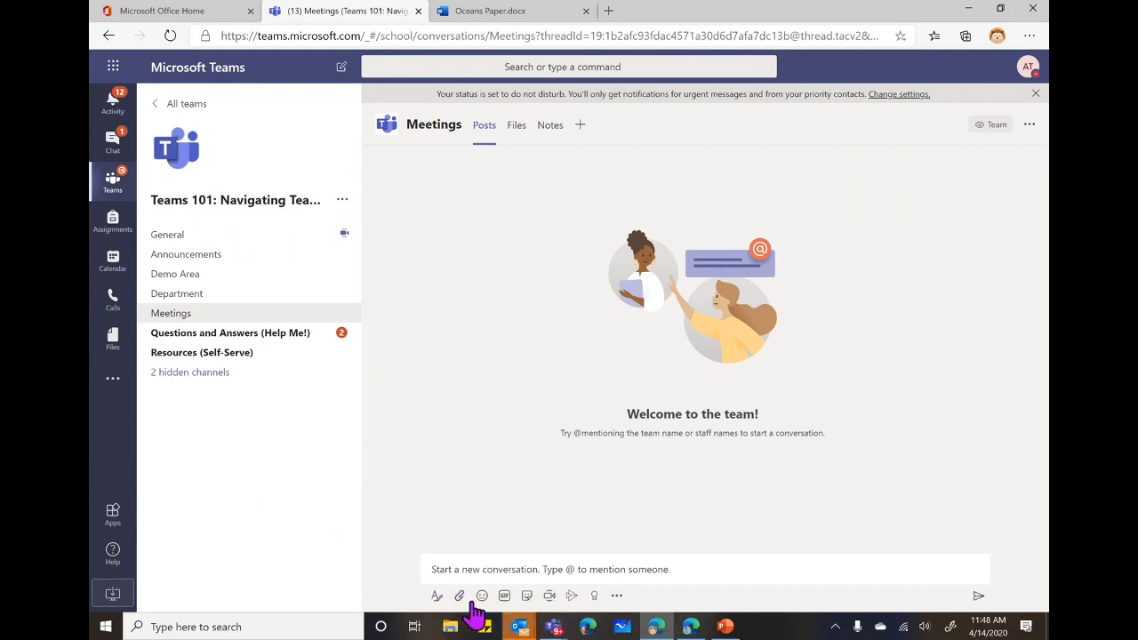
left_click(549, 597)
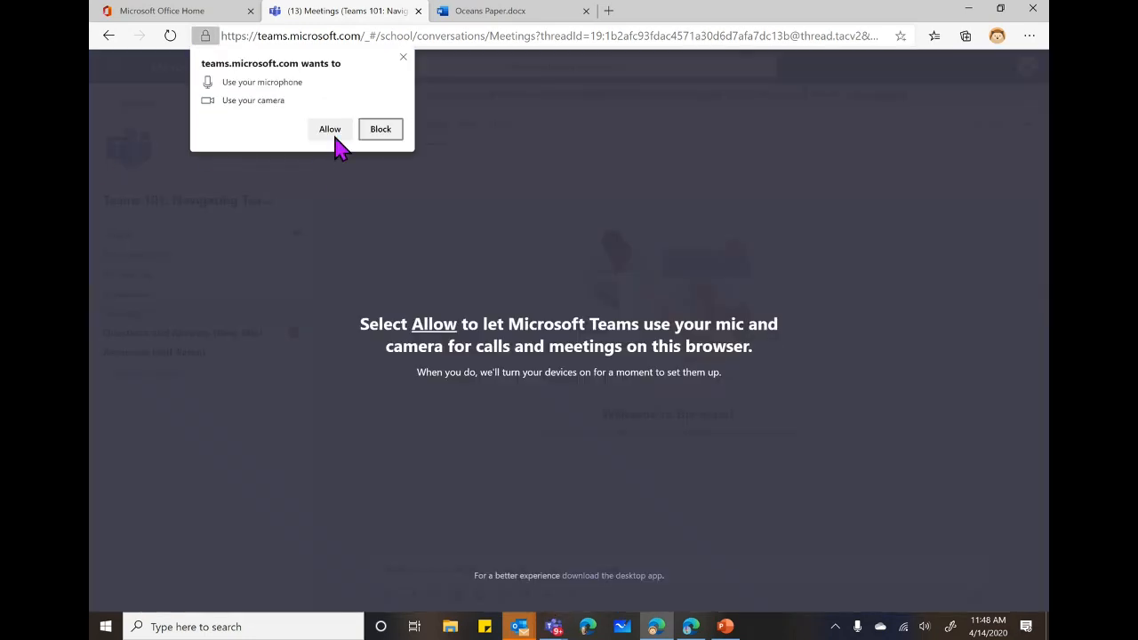
left_click(328, 130)
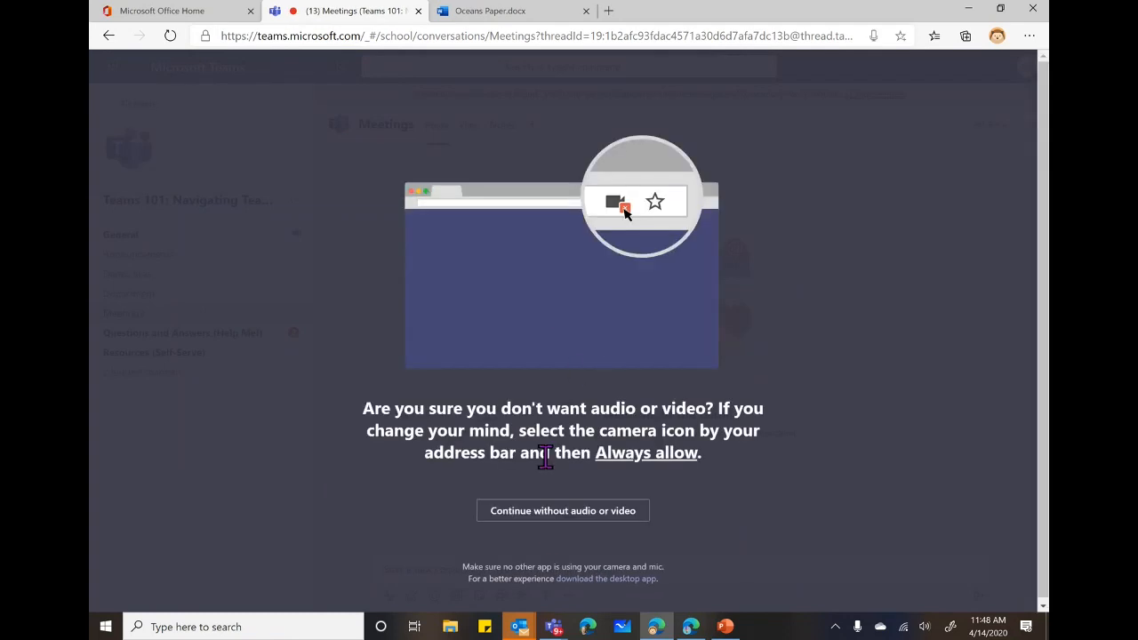
left_click(562, 512)
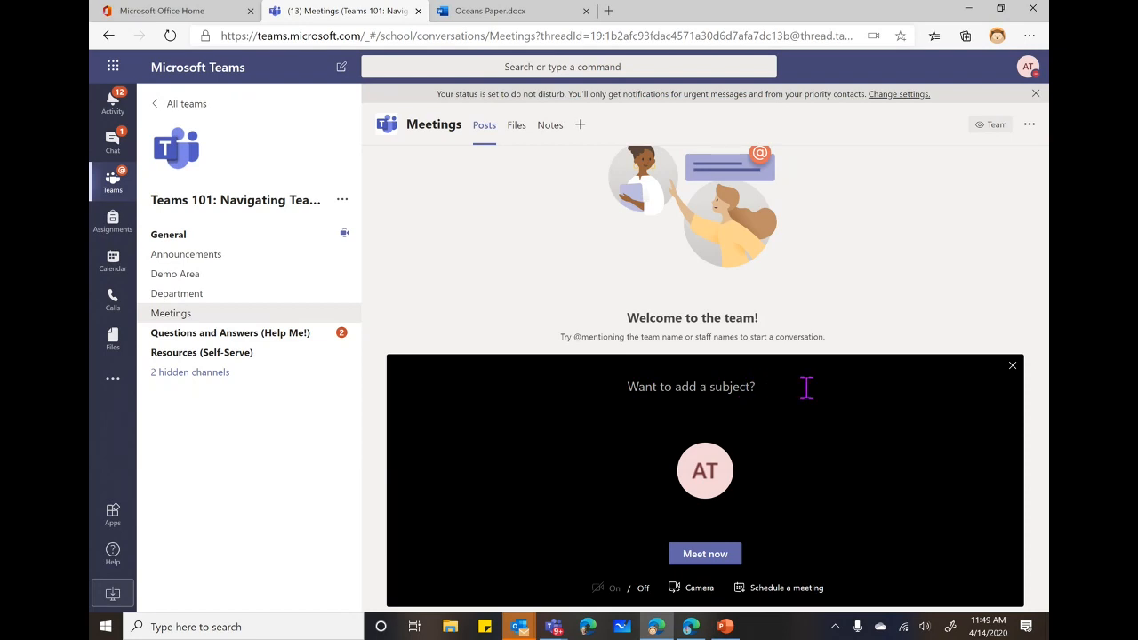
type("Bio Cells")
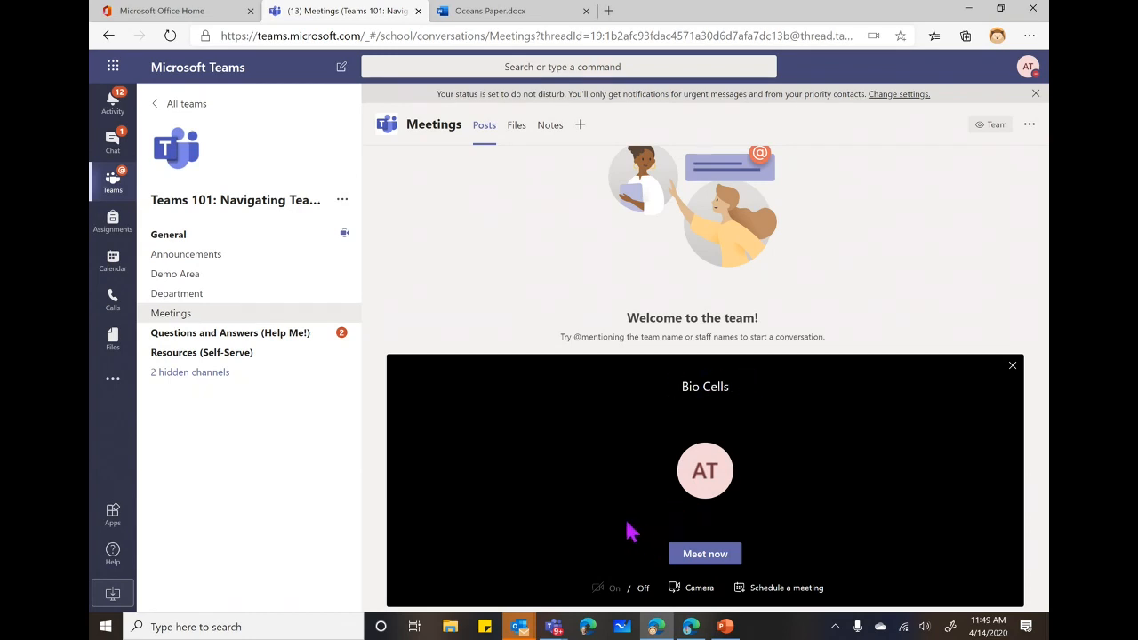
Start the Bio Cells meeting and bring its call window back to the front.
left_click(690, 560)
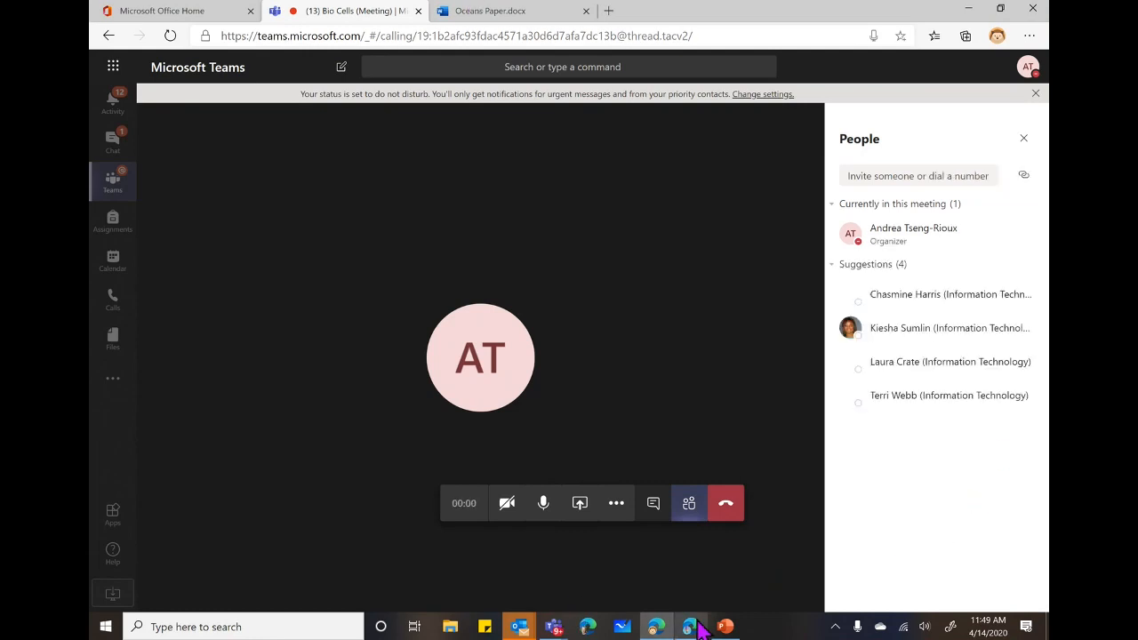
mouse_move(697, 625)
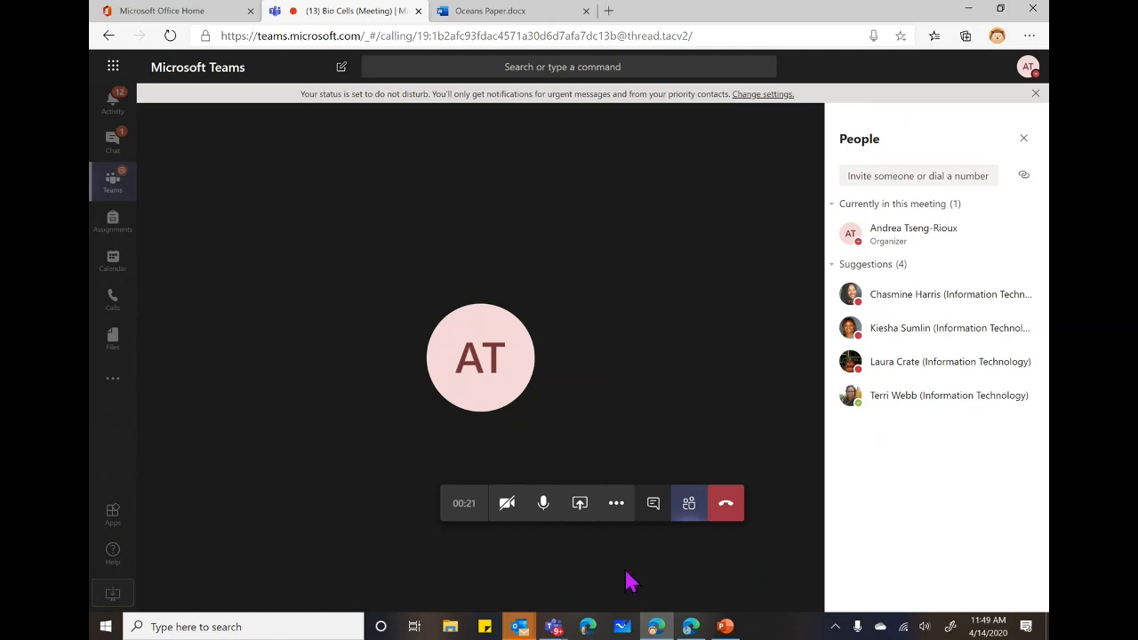
mouse_move(554, 627)
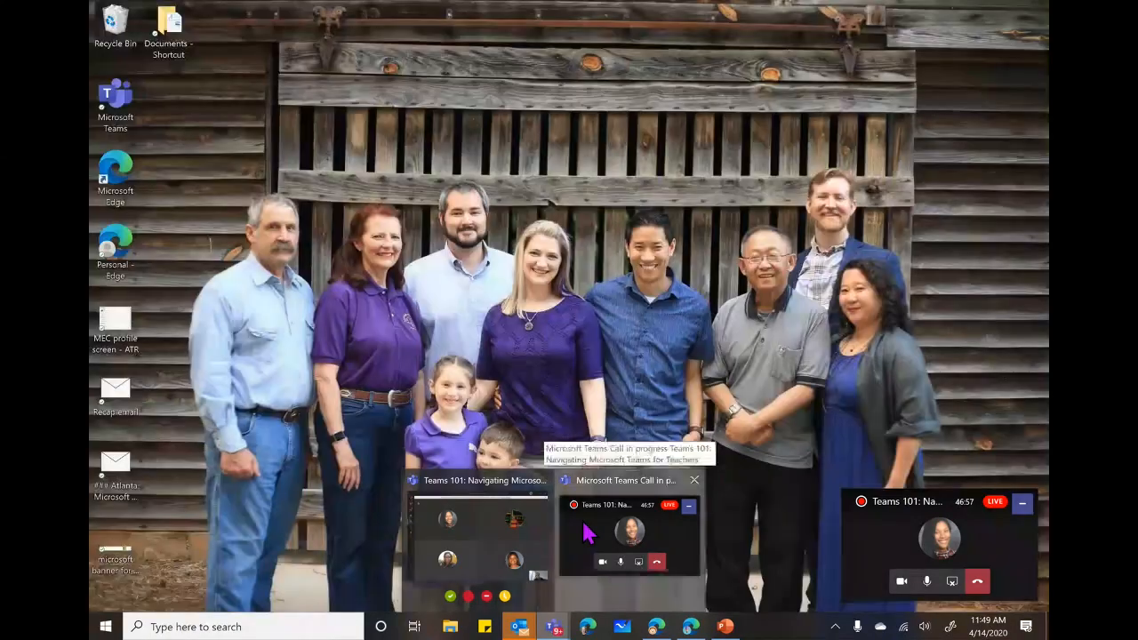
left_click(589, 533)
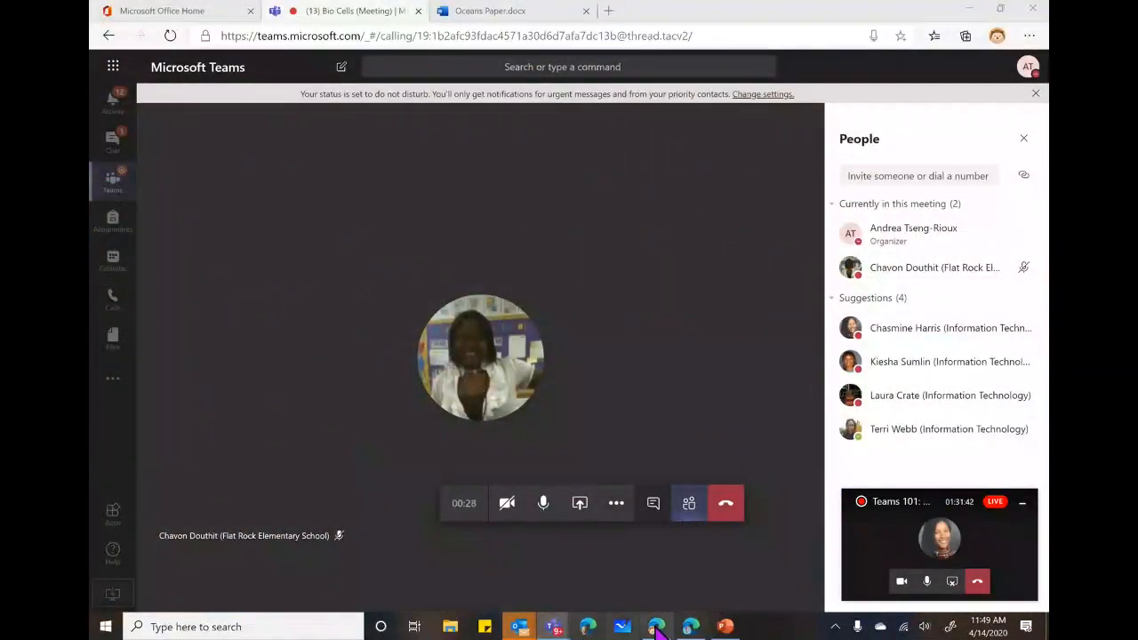
left_click(690, 627)
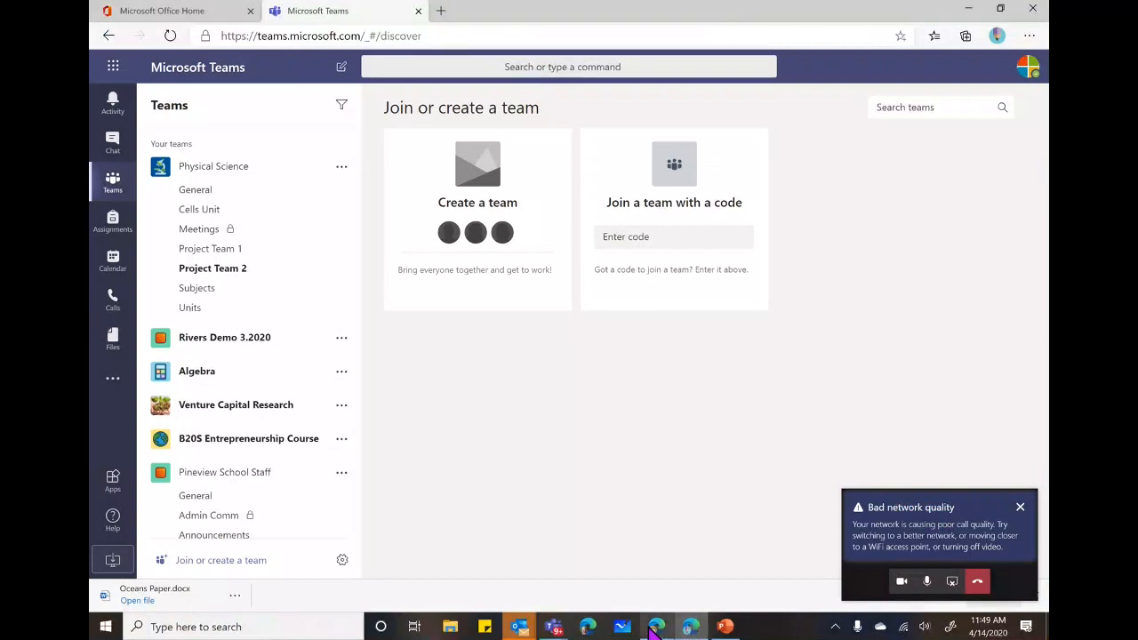
left_click(658, 628)
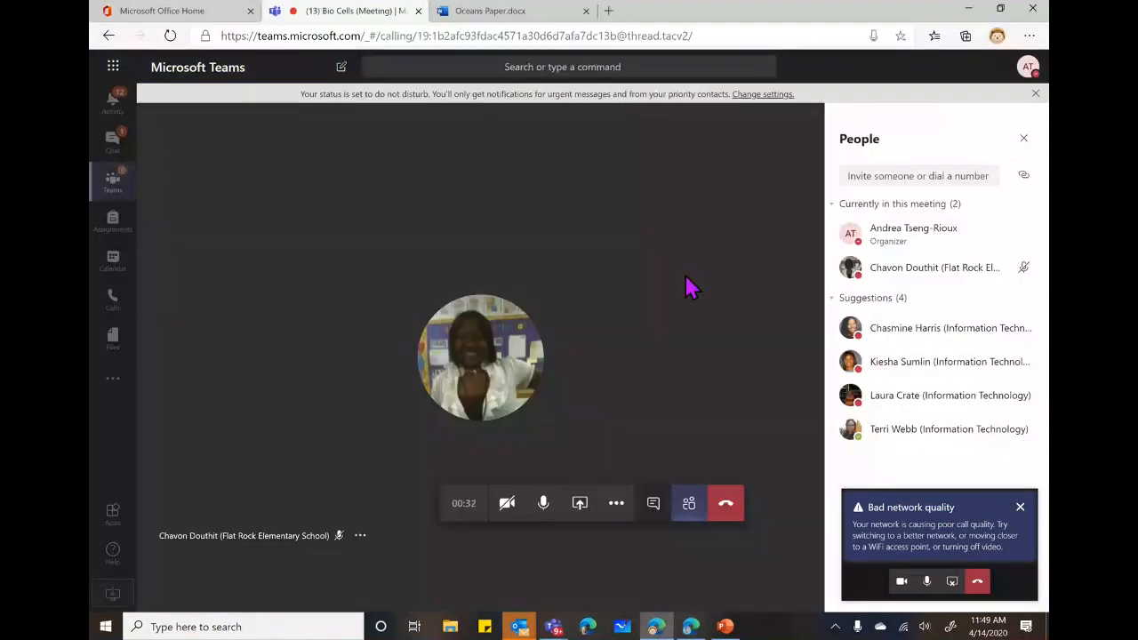
Dismiss the bad network warning, minimize the compact call window, and show the sharing options.
left_click(1020, 507)
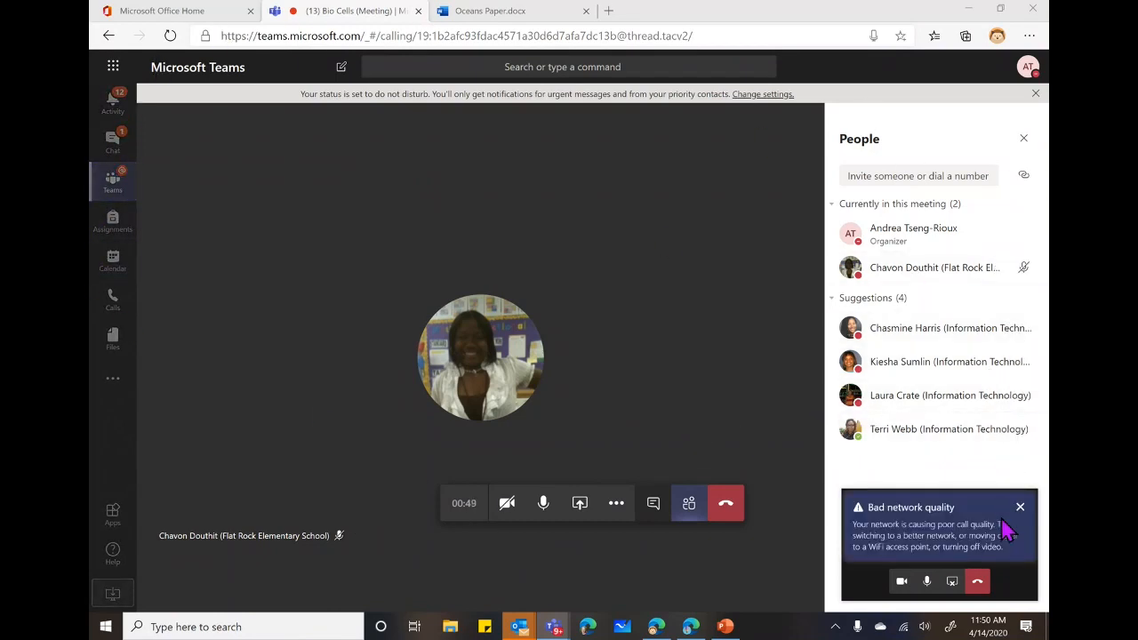
left_click(1020, 506)
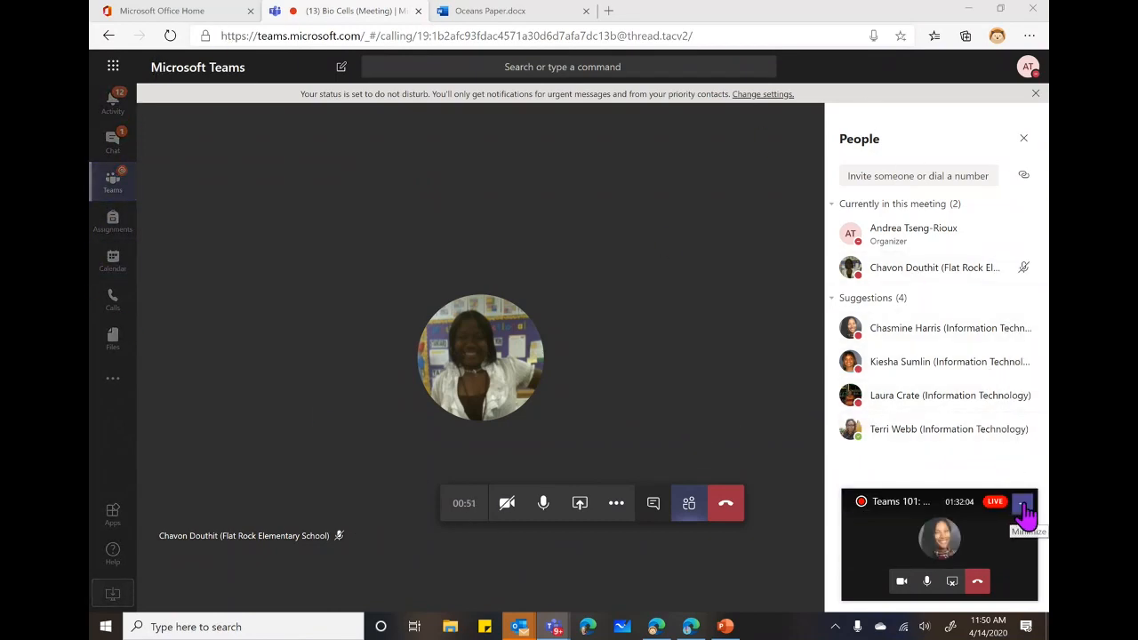
left_click(1022, 505)
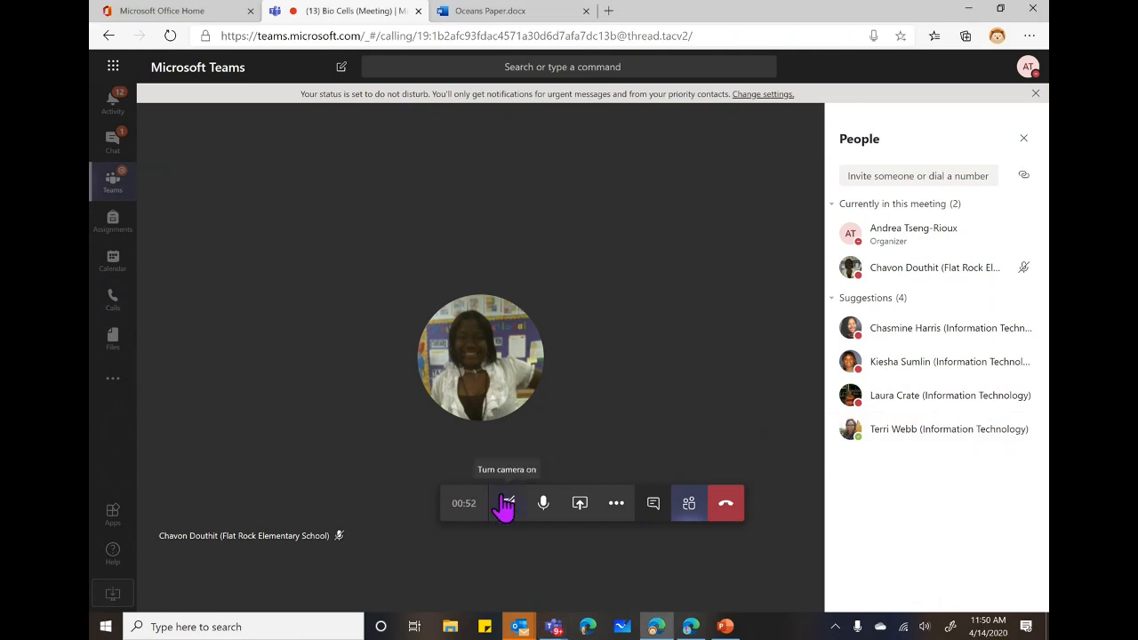
left_click(579, 503)
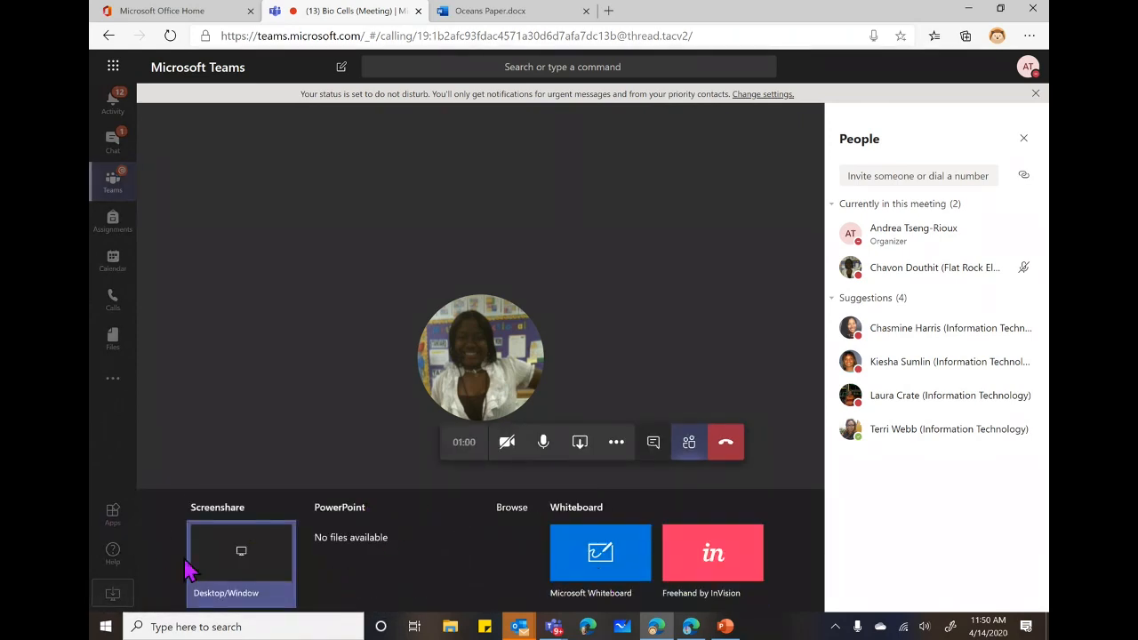
Choose End meeting from the call's More actions menu.
left_click(620, 444)
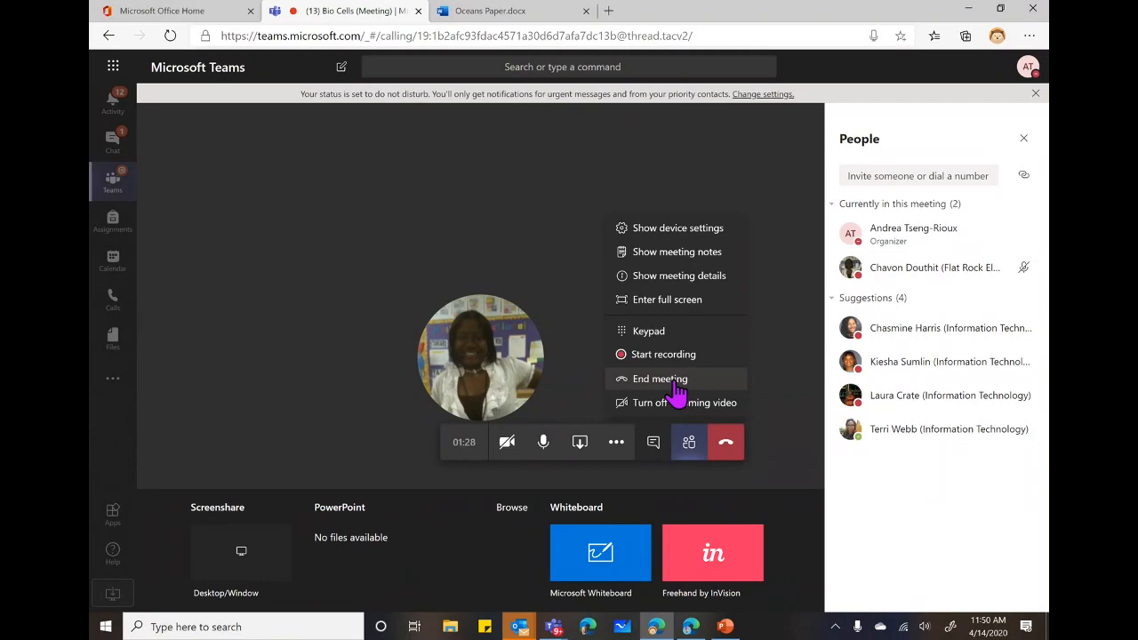
left_click(676, 391)
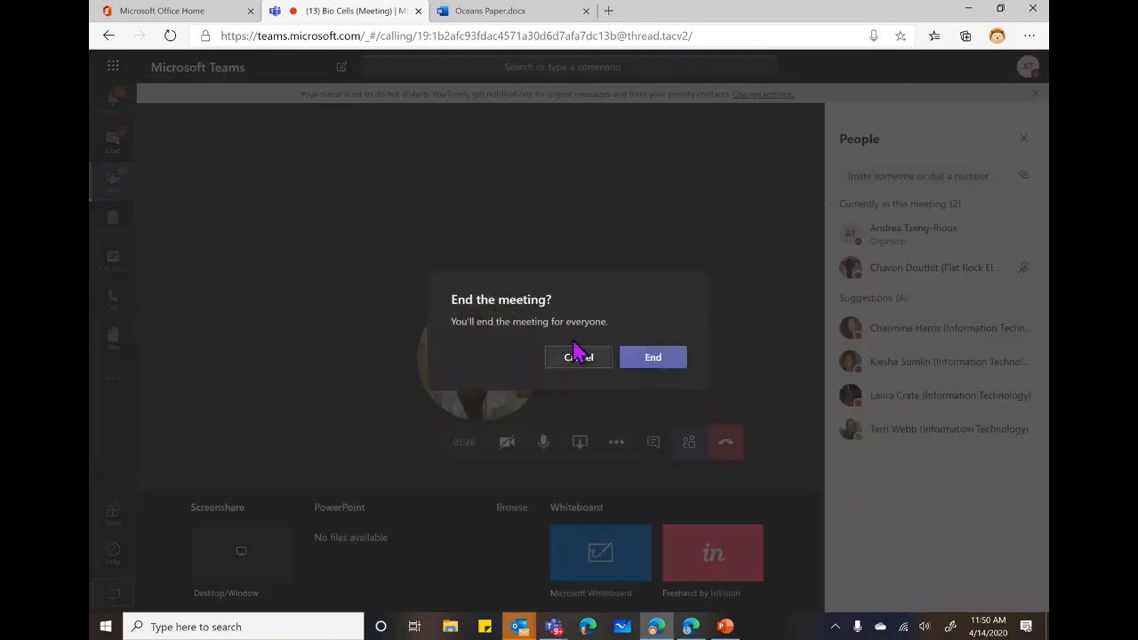
Confirm ending the Bio Cells meeting for everyone and skip the call-quality rating.
left_click(675, 365)
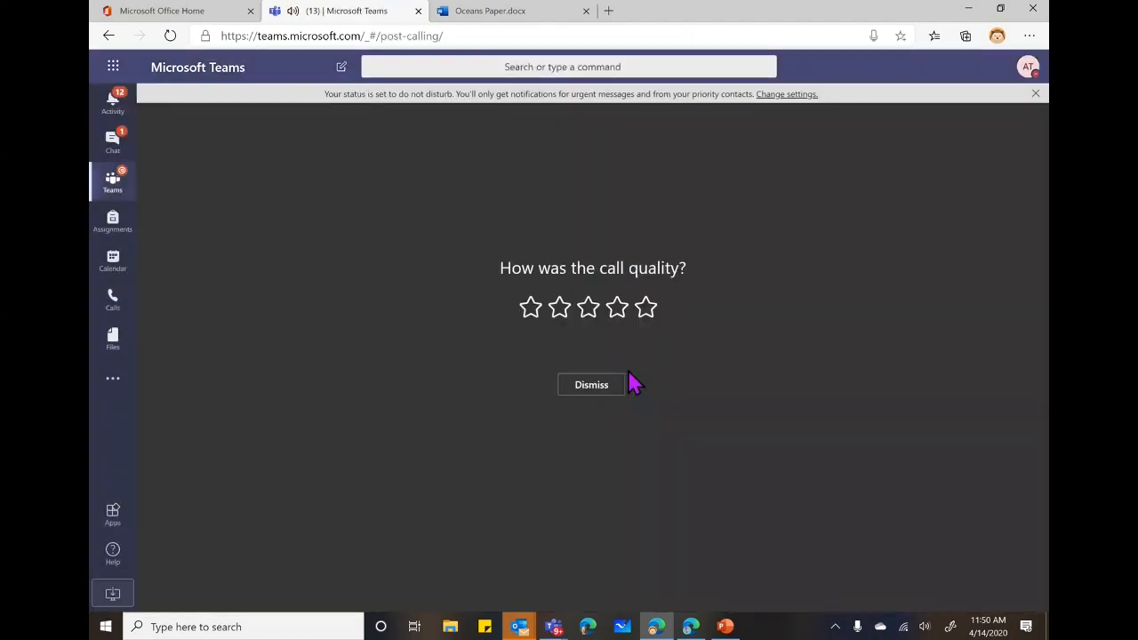
left_click(611, 386)
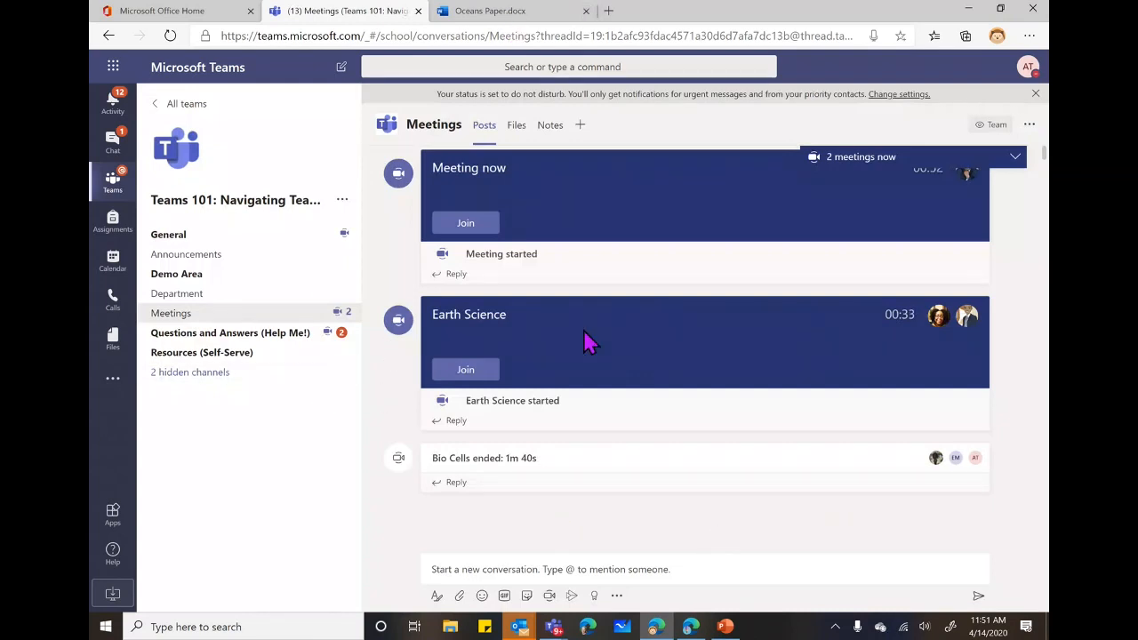
left_click(553, 595)
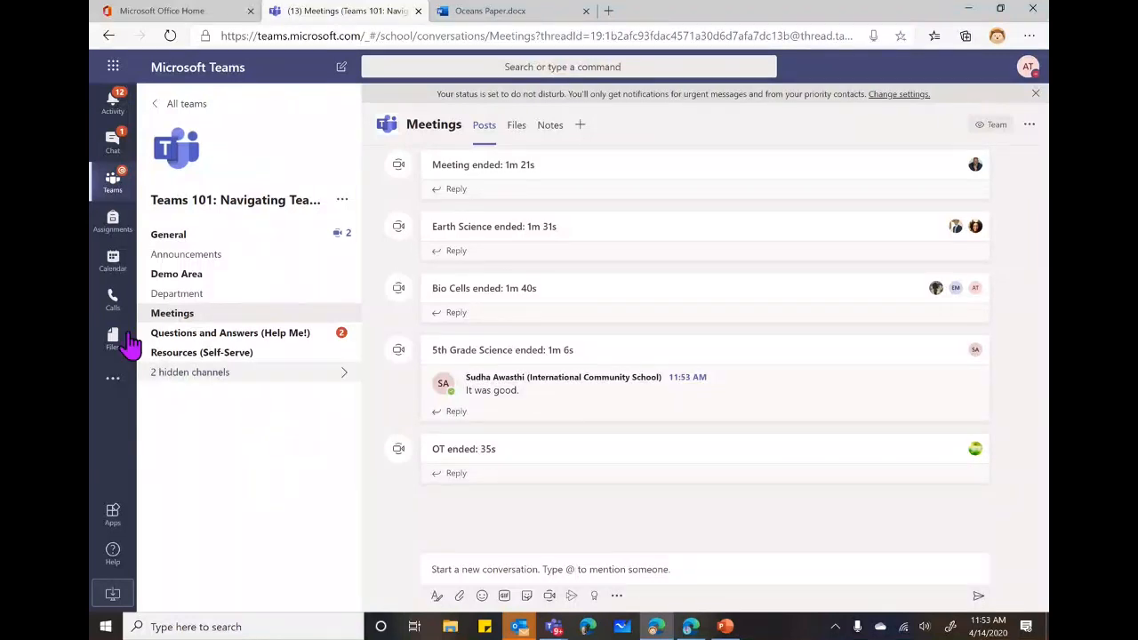
Go to the Calendar week view and start a new meeting form.
left_click(111, 259)
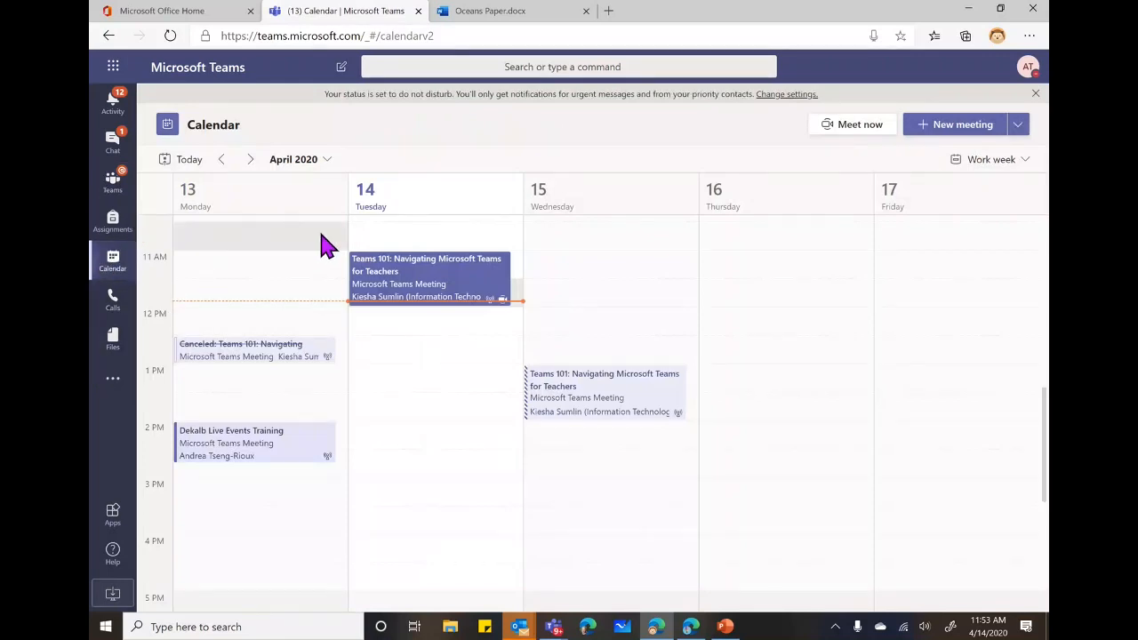
left_click(956, 129)
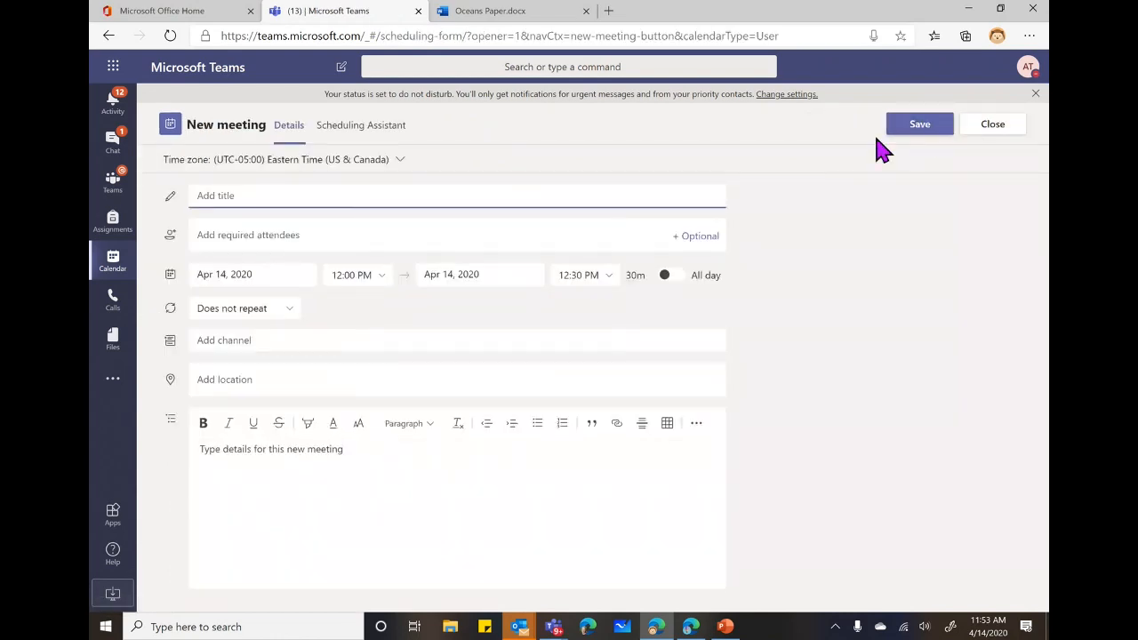
Close the New meeting form without saving, returning to the April 13–17 work week.
left_click(241, 233)
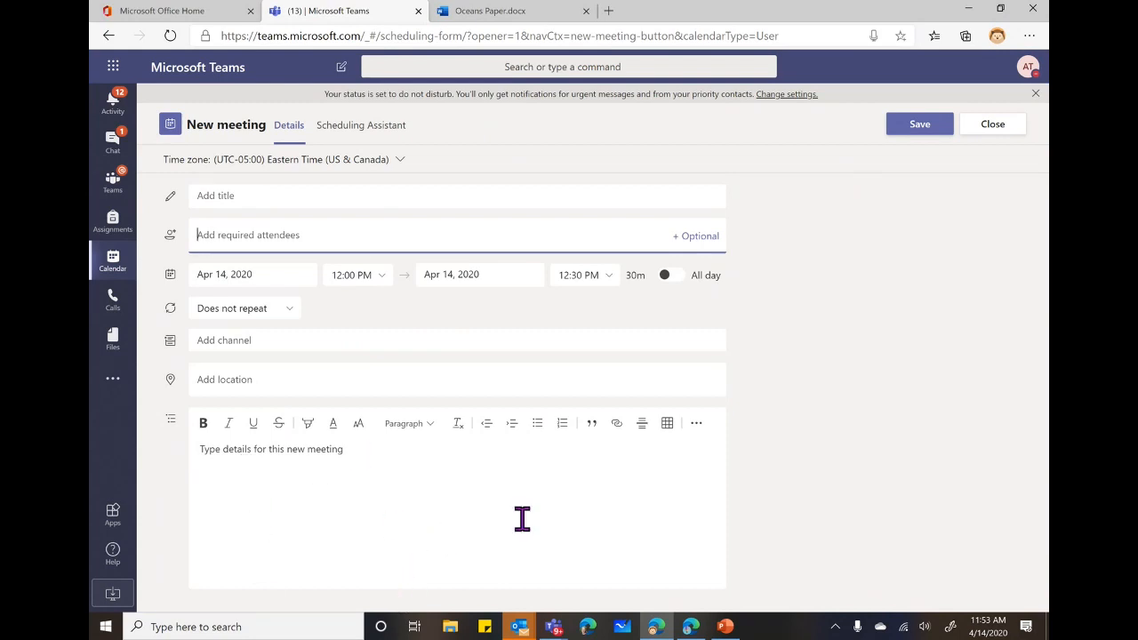
left_click(993, 127)
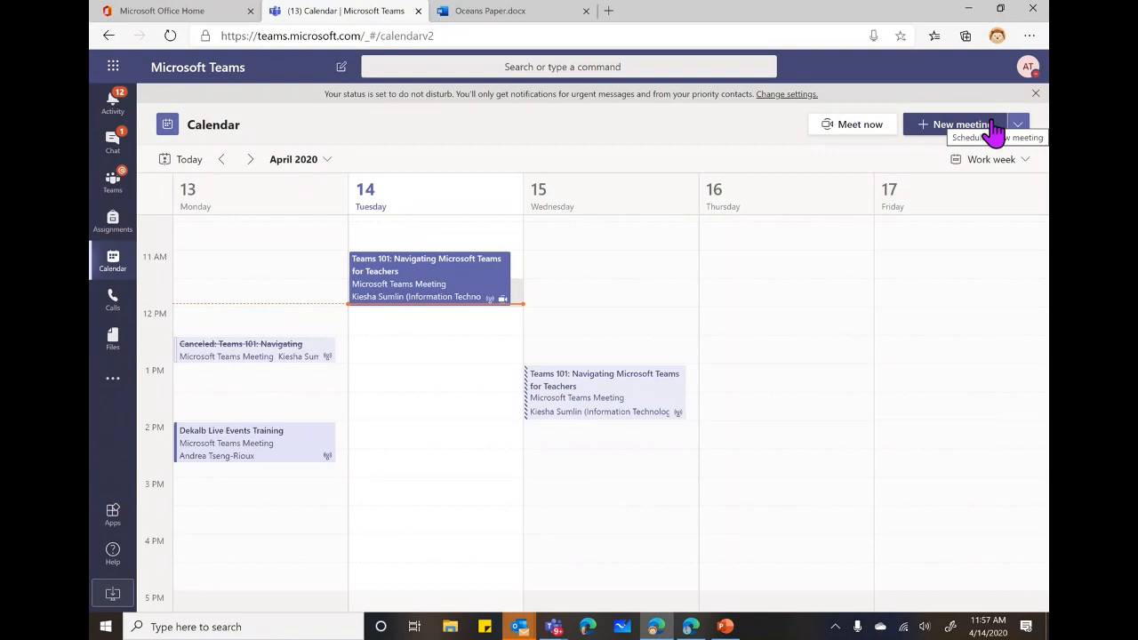
Set Chat messages notifications to Off in Settings > Notifications.
left_click(1028, 71)
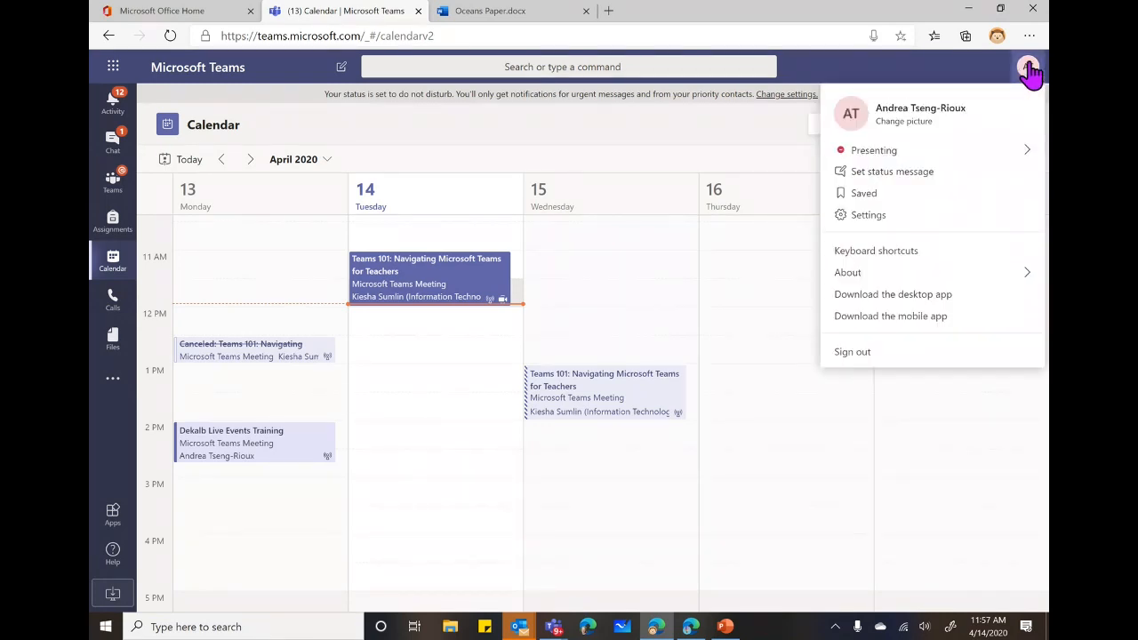
left_click(865, 225)
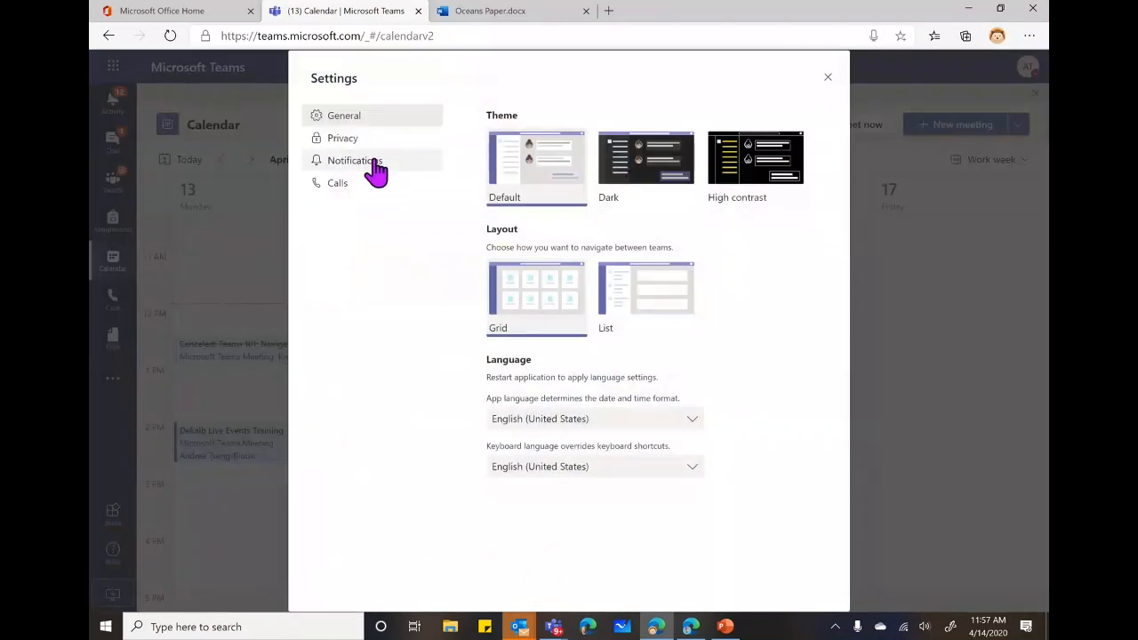
left_click(375, 162)
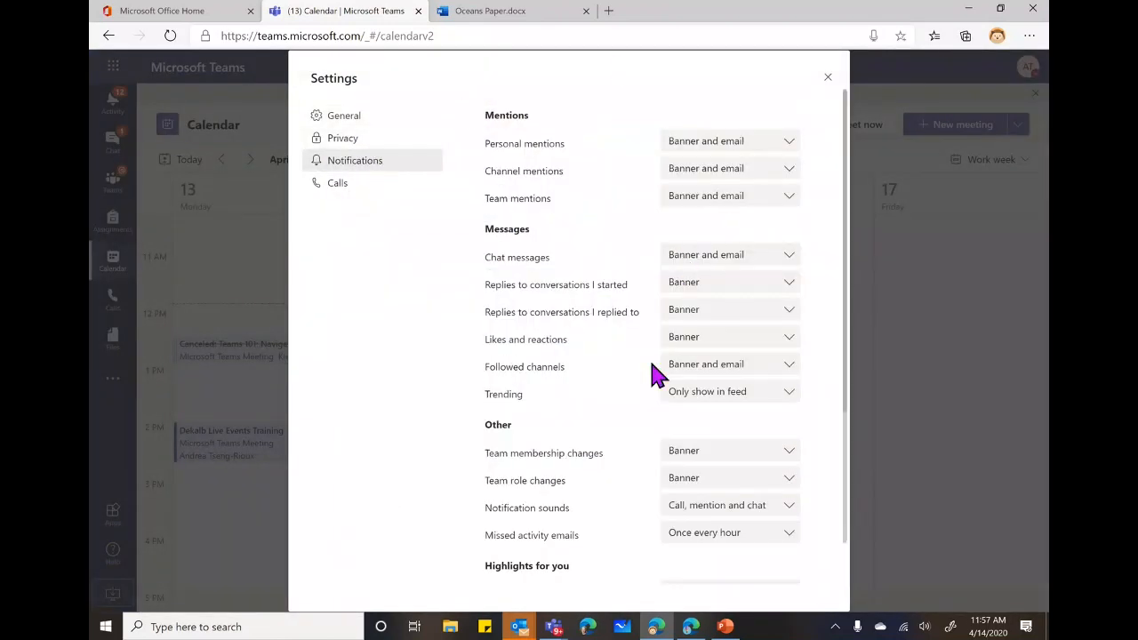
left_click(714, 255)
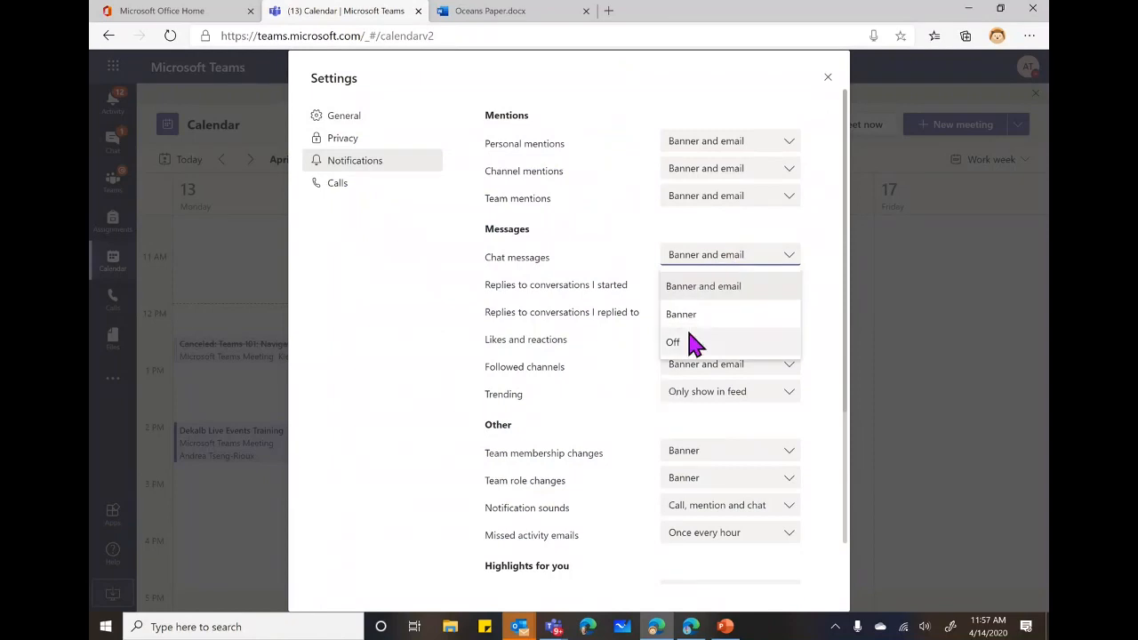
left_click(688, 347)
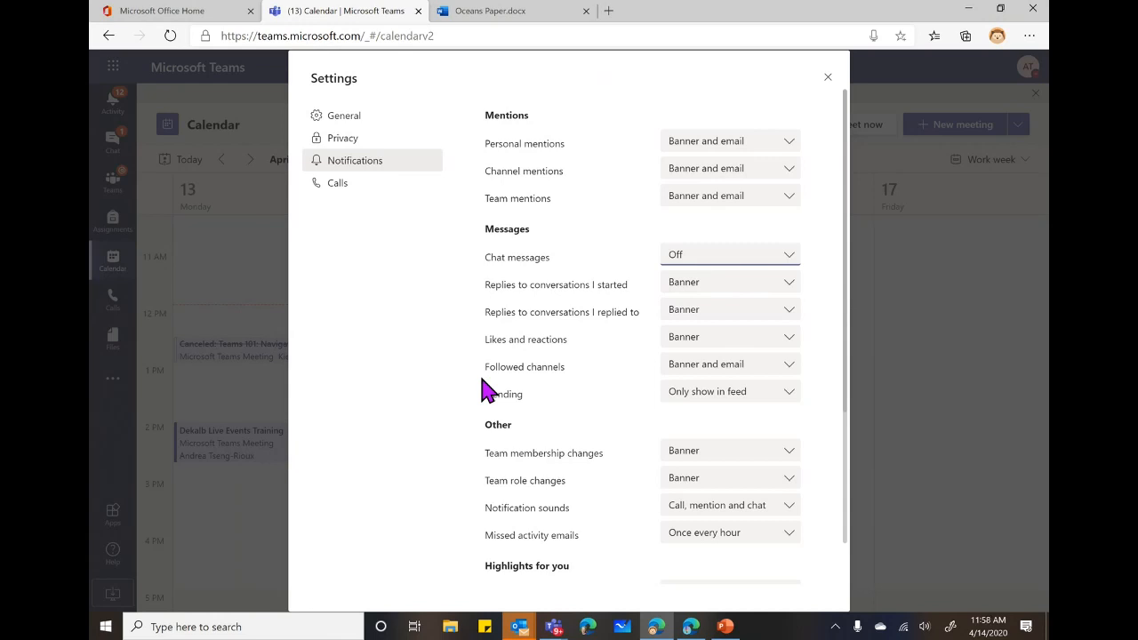
Close Settings to return to the April 13–17 calendar, then bring up the Help options.
left_click(829, 86)
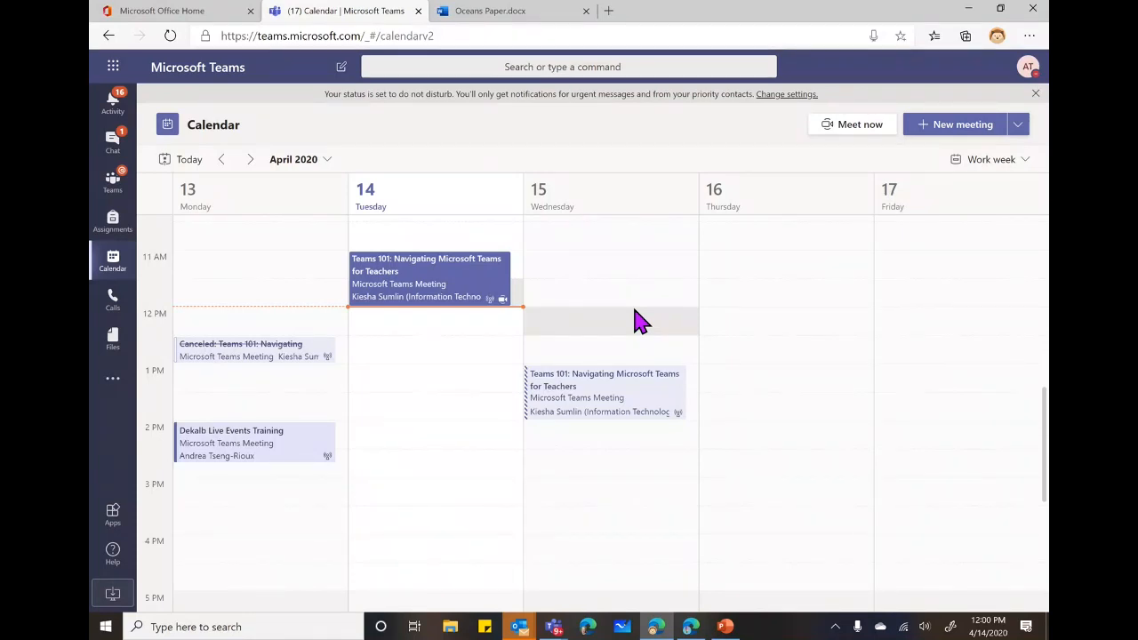
left_click(109, 555)
View the Help Topics page, then switch back to the Dekalb Teams 101 PowerPoint presentation.
left_click(160, 444)
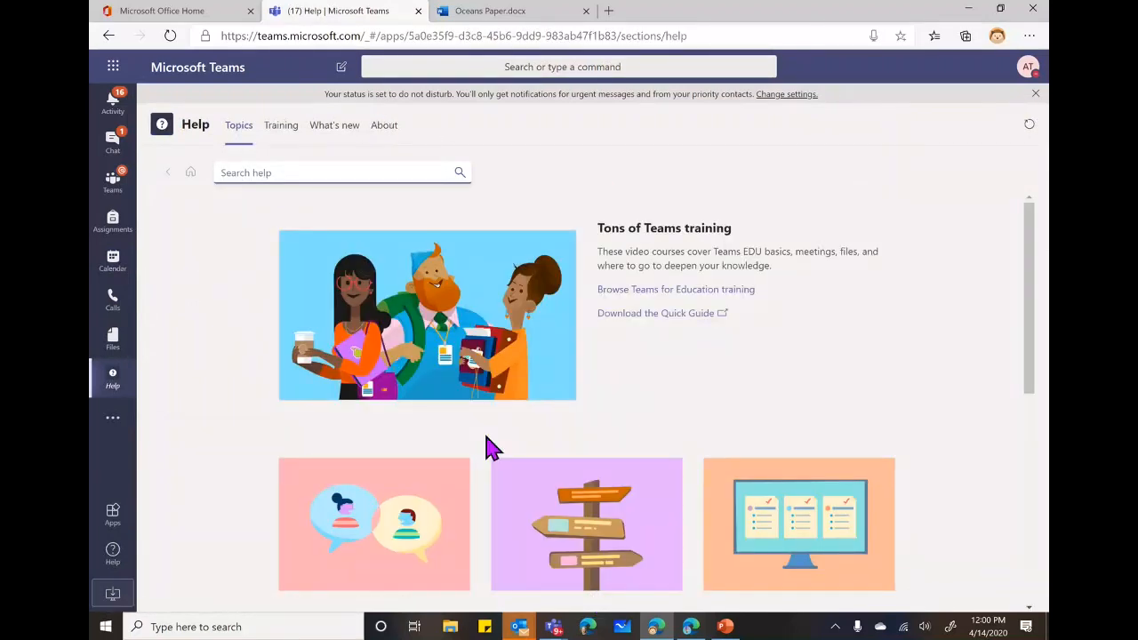
left_click(724, 627)
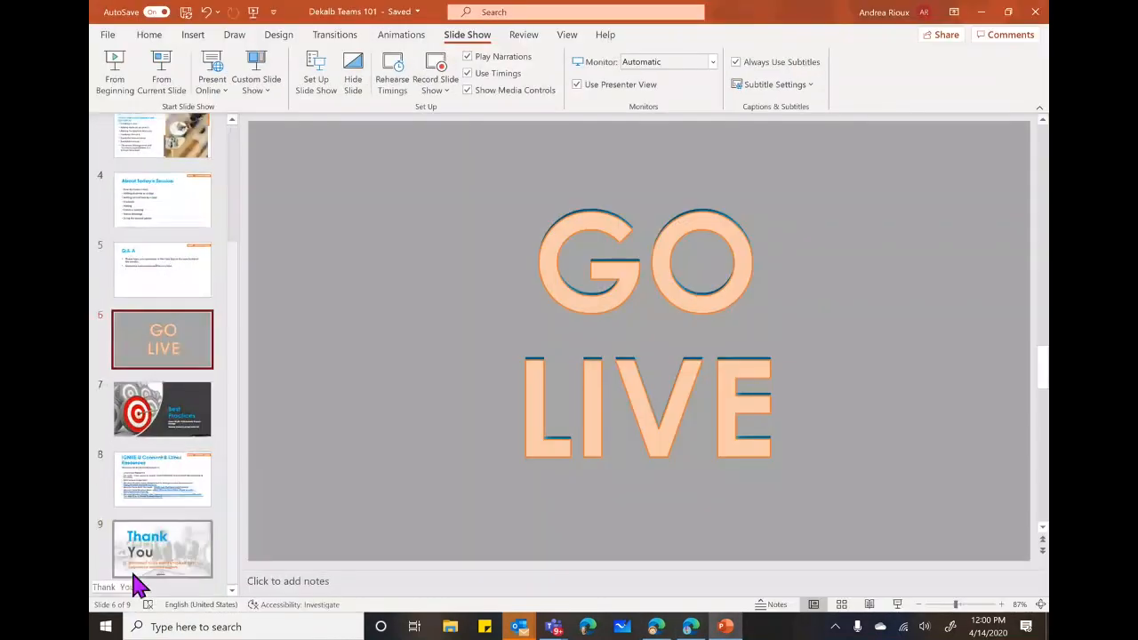
Display slide 8, IGNITE U Connect & Other Resources, with the session's support links.
left_click(167, 494)
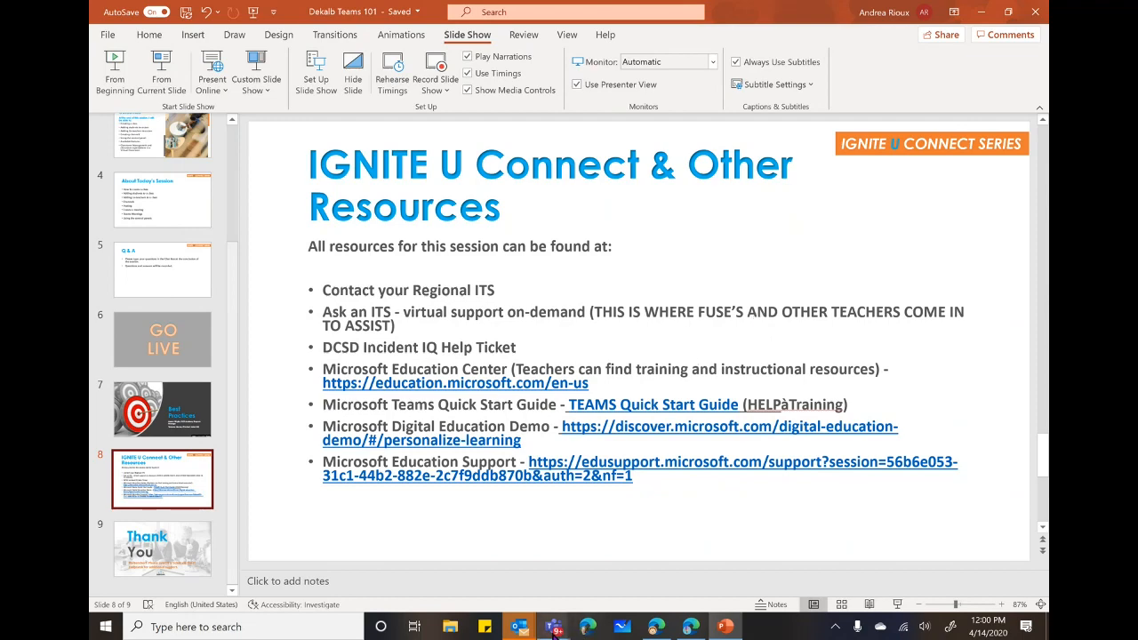
mouse_move(553, 630)
mouse_move(702, 549)
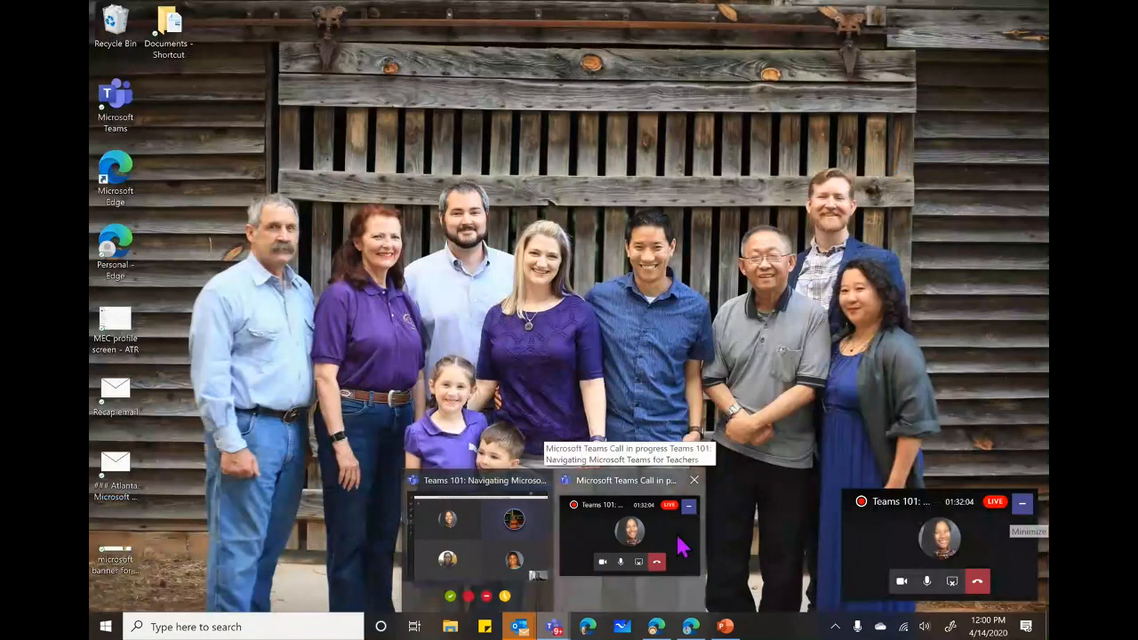
Bring the Teams 101 call window forward and stop sharing the screen.
left_click(680, 547)
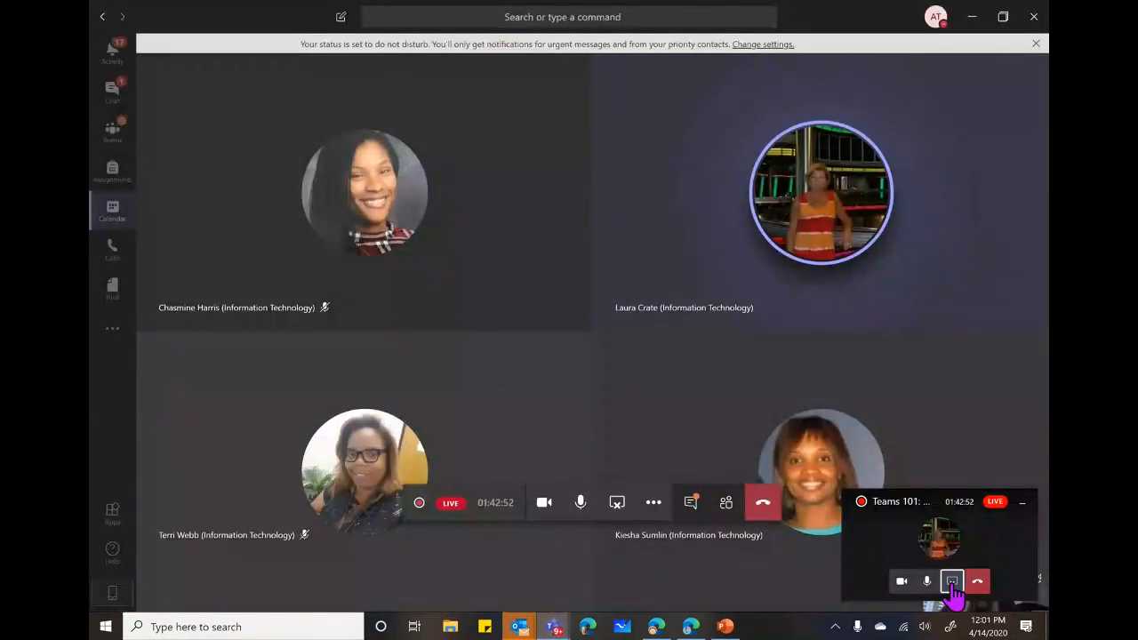
left_click(951, 583)
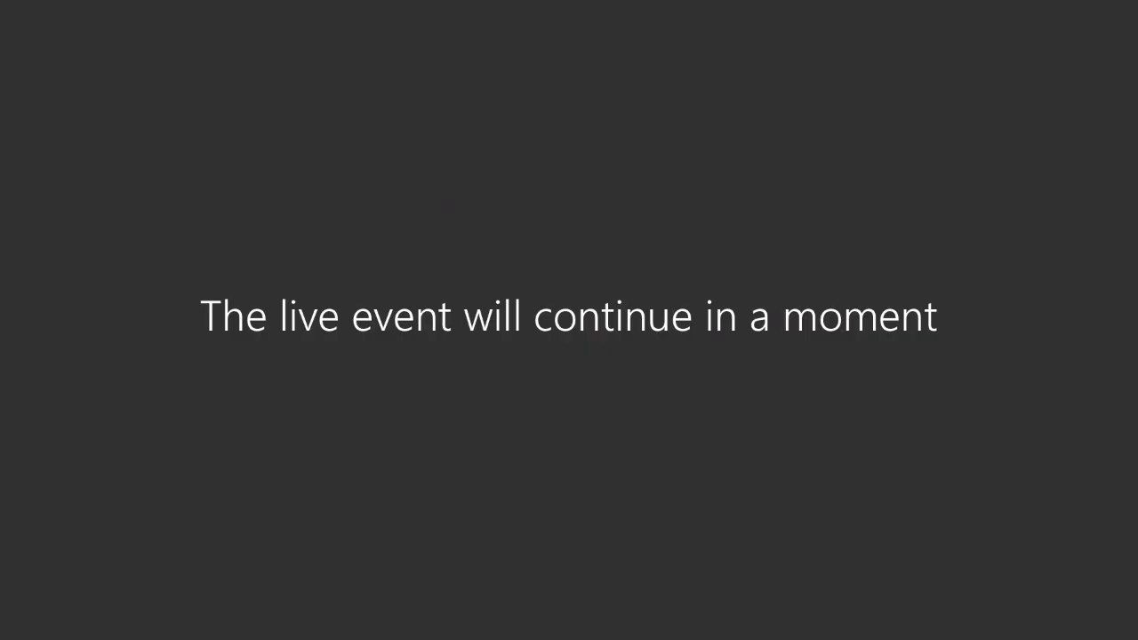